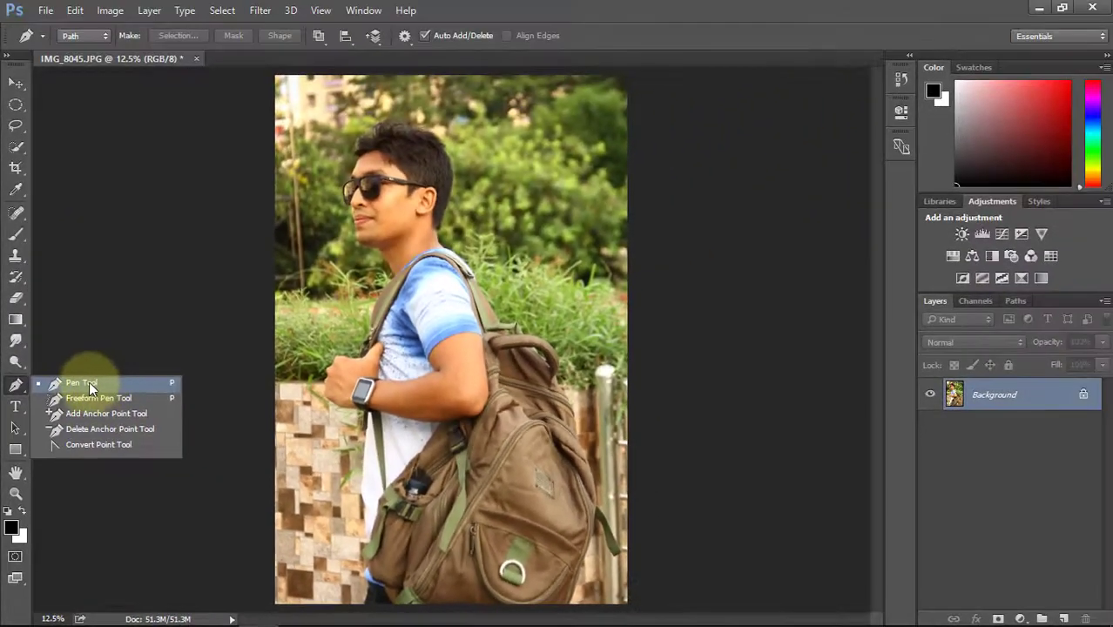
- Start a Pen tool path at the photo's lower edge, where the man's dark trousers meet the tiled wall
{"action": "left_click", "coordinate": [84, 383]}
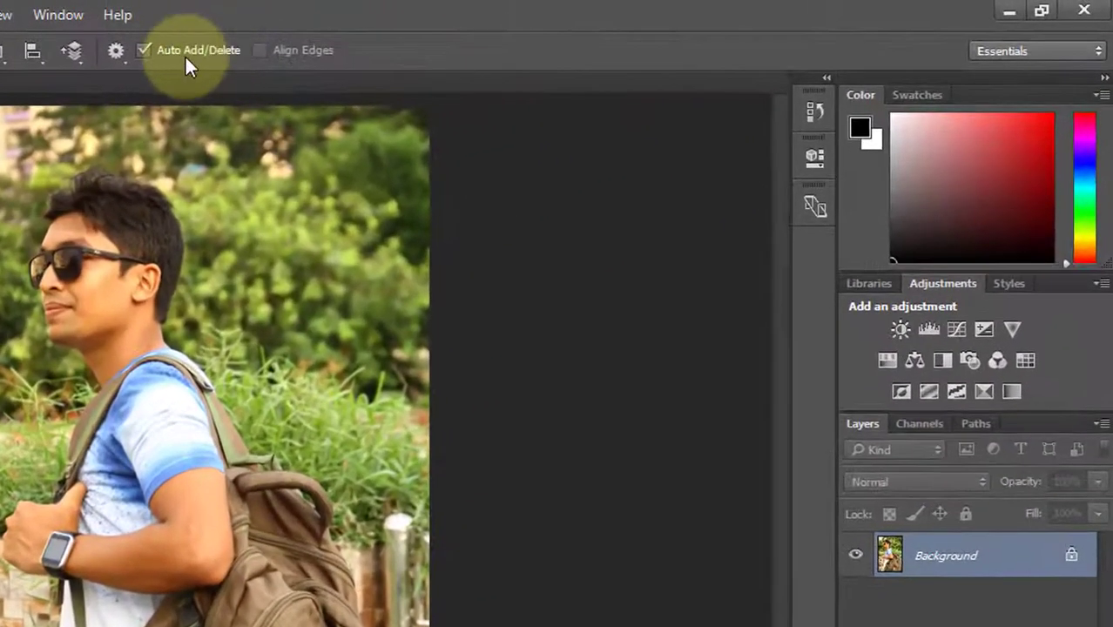
{"action": "left_click", "coordinate": [124, 56]}
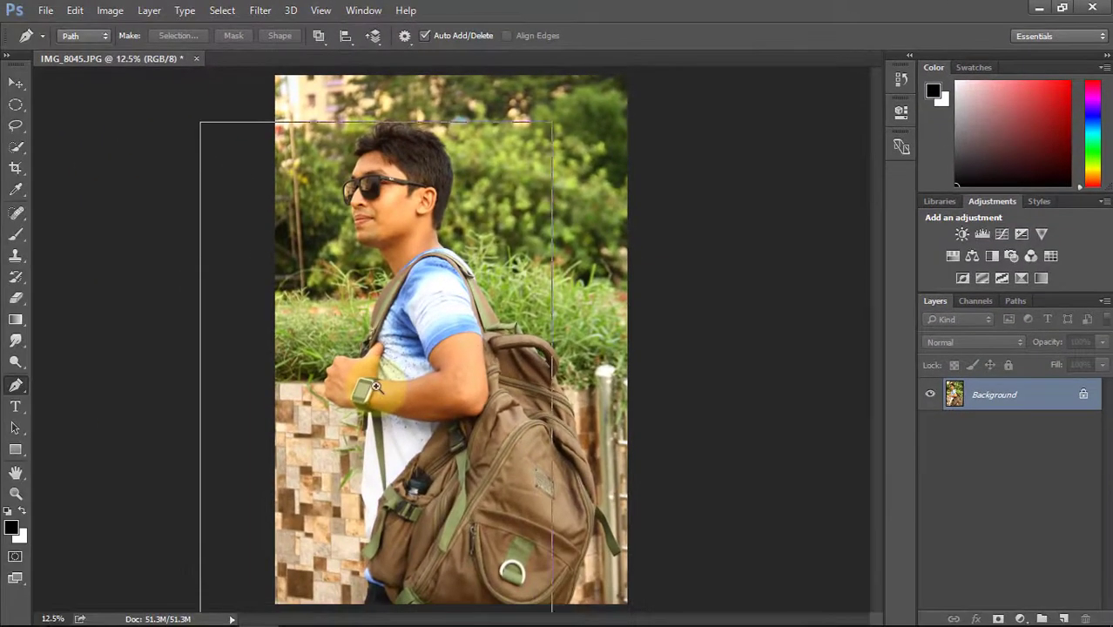
{"action": "key", "text": "ctrl+plus"}
{"action": "left_click_drag", "start_coordinate": [388, 446], "coordinate": [382, 384]}
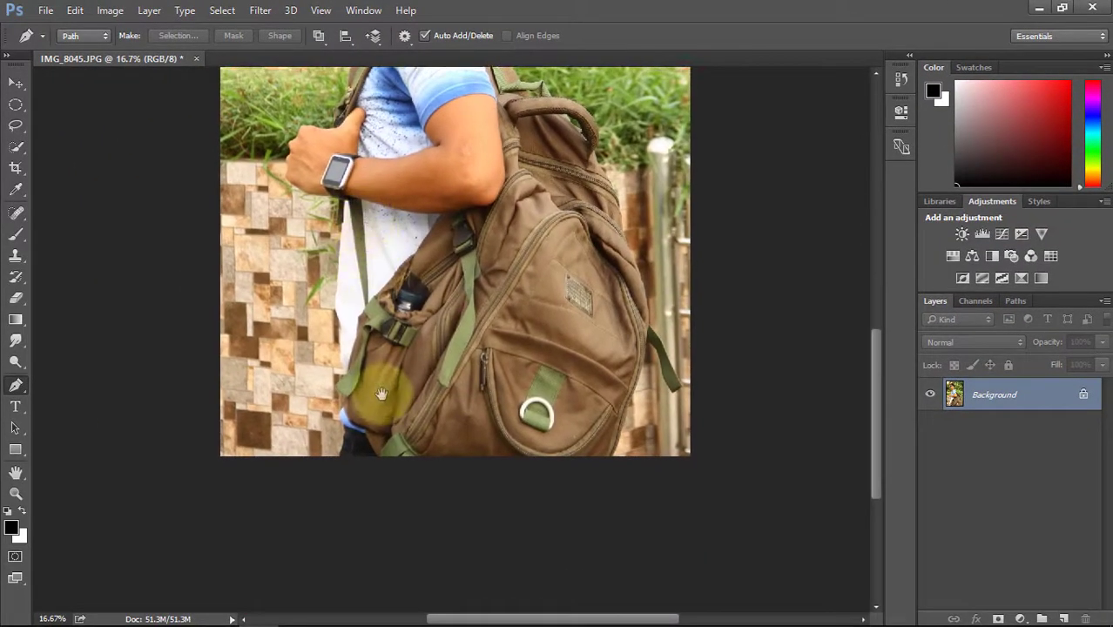
{"action": "key", "text": "ctrl+plus"}
{"action": "key", "text": "ctrl+plus"}
{"action": "key", "text": "ctrl+plus"}
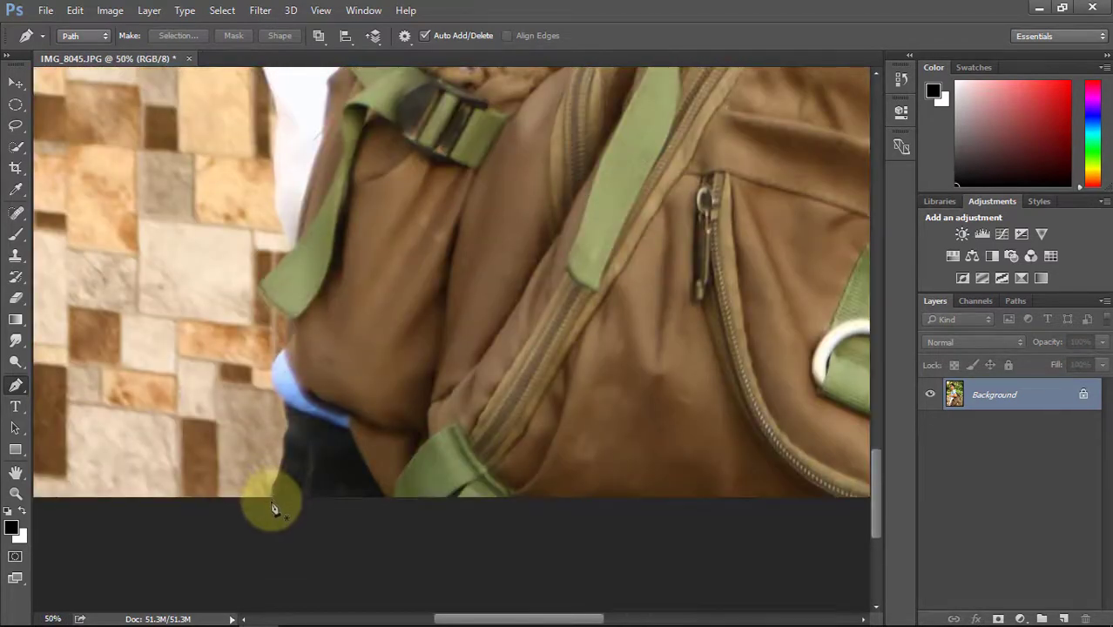
{"action": "left_click_drag", "start_coordinate": [272, 497], "coordinate": [275, 471]}
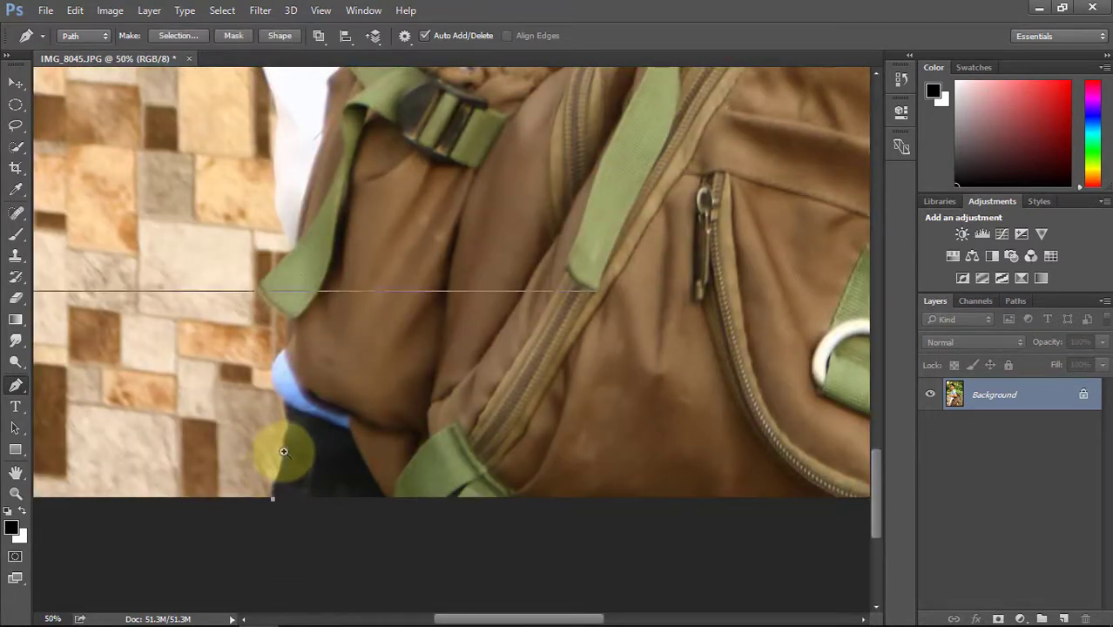
- Continue the path up the edge of the dark trousers and around the light blue shirt hem
{"action": "key", "text": "ctrl+plus"}
{"action": "key", "text": "ctrl+plus"}
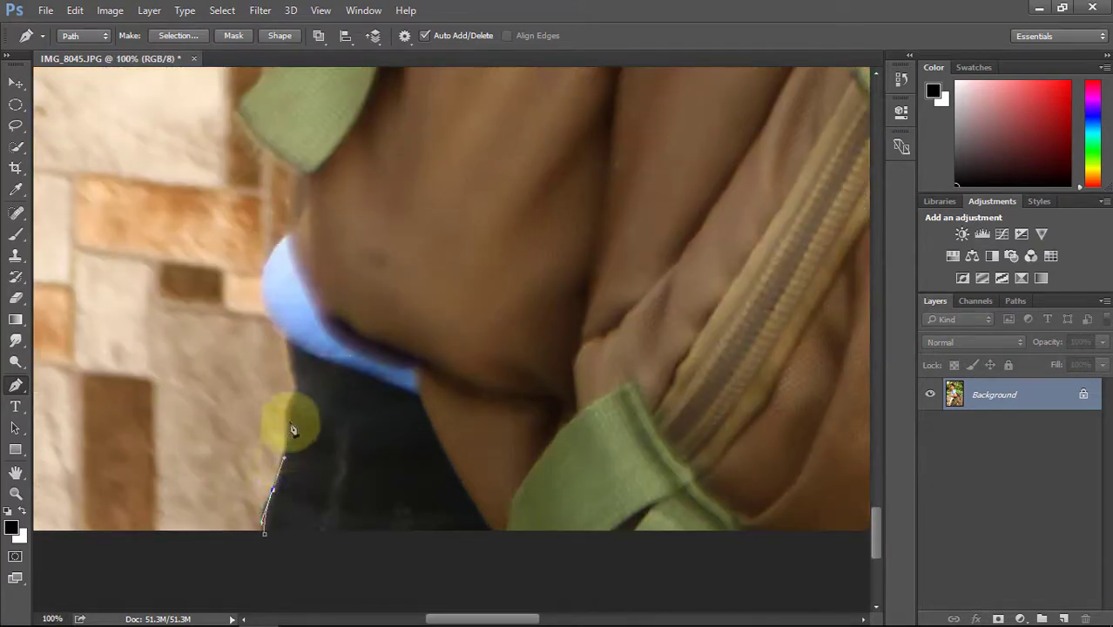
{"action": "left_click_drag", "start_coordinate": [296, 396], "coordinate": [285, 359]}
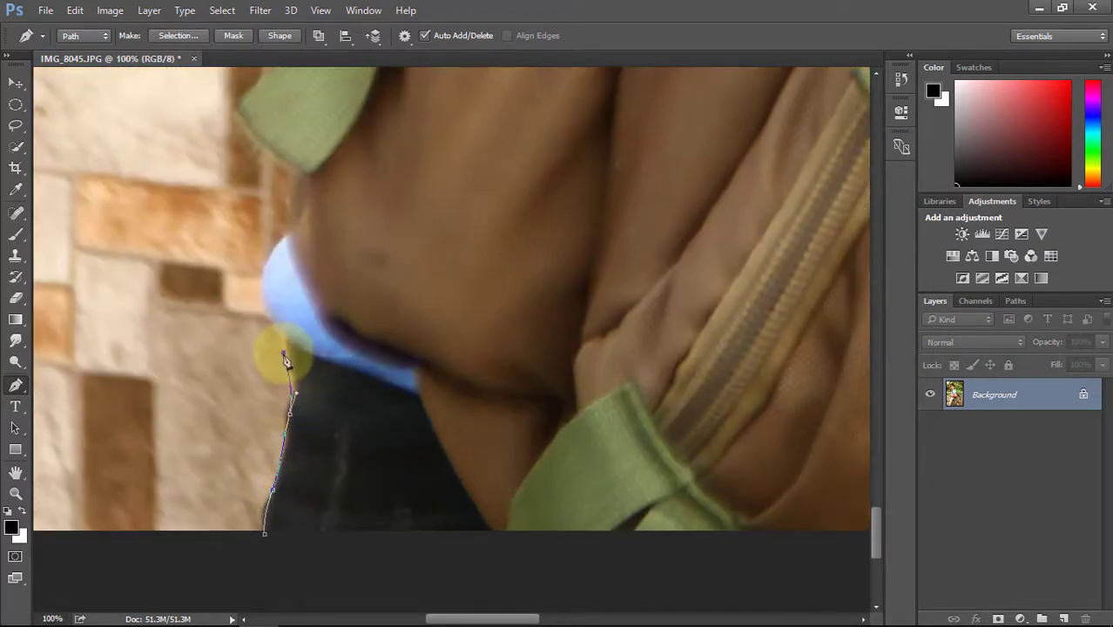
{"action": "key", "text": "ctrl+minus"}
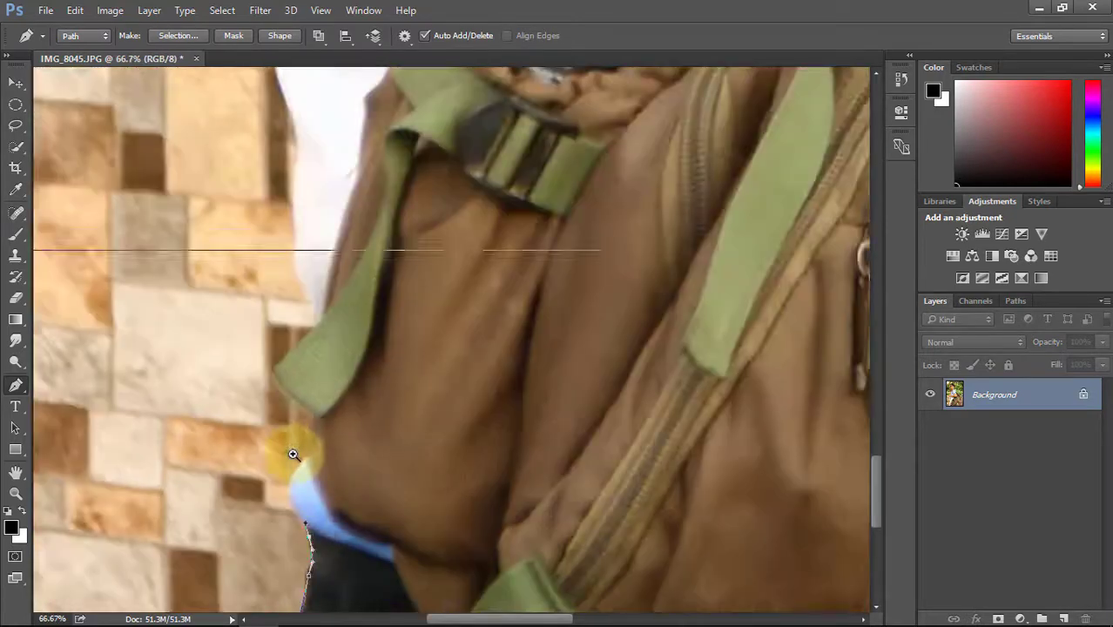
{"action": "key", "text": "ctrl+plus"}
{"action": "left_click_drag", "start_coordinate": [256, 344], "coordinate": [283, 314]}
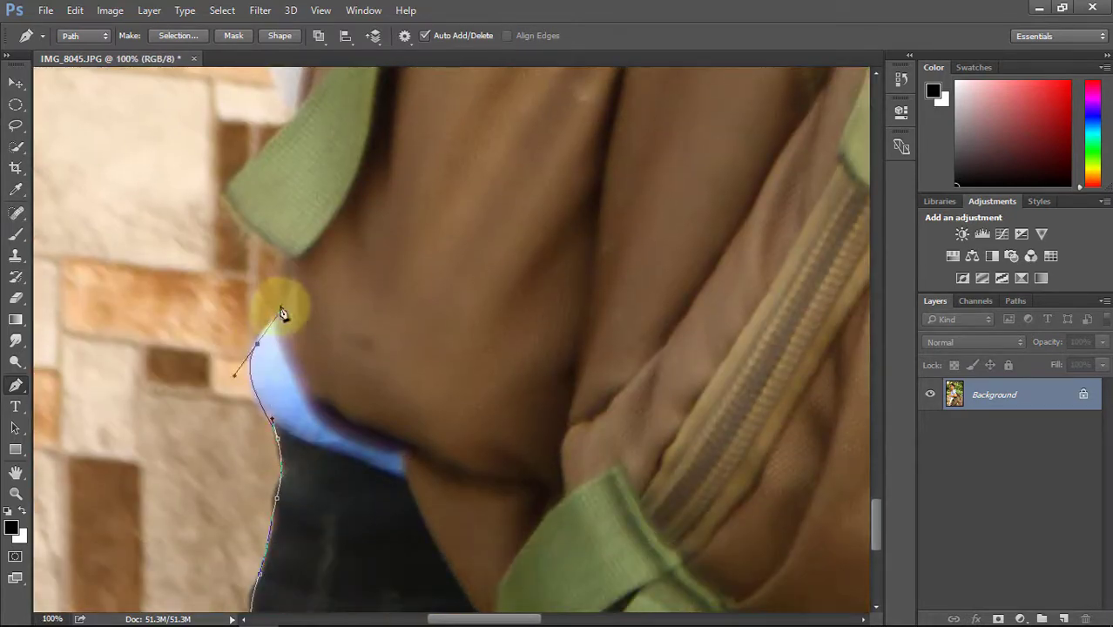
- Extend the path along the white shirt and around the end of the loose dark strap below the wrist
{"action": "left_click_drag", "start_coordinate": [258, 244], "coordinate": [268, 373]}
{"action": "key", "text": "ctrl+plus"}
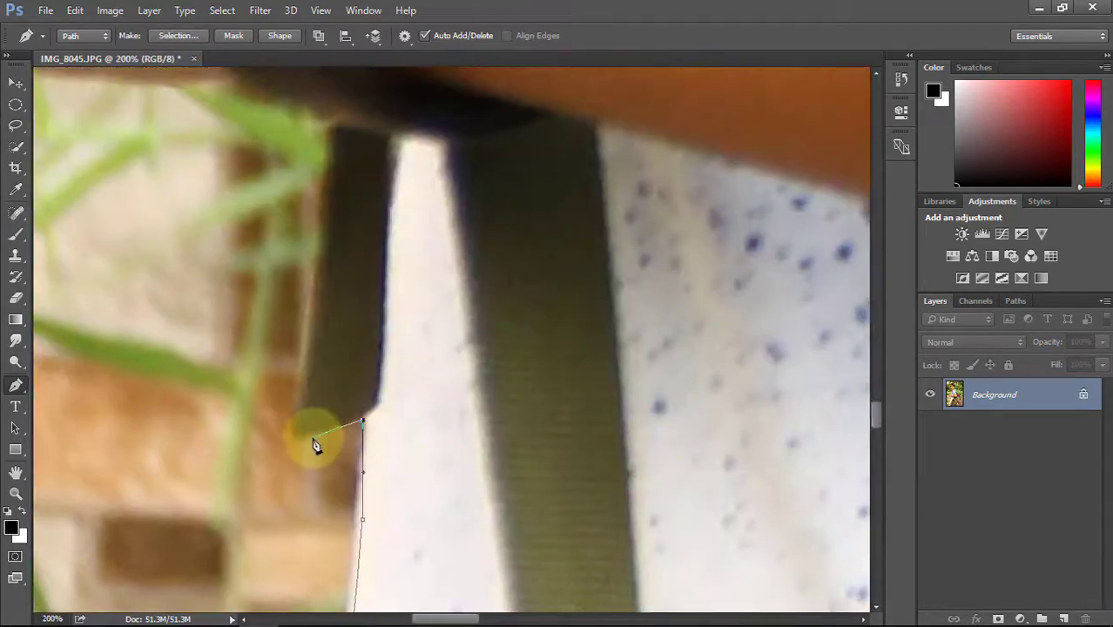
{"action": "key", "text": "ctrl+plus"}
{"action": "left_click_drag", "start_coordinate": [283, 430], "coordinate": [286, 385]}
{"action": "scroll", "coordinate": [296, 304], "scroll_direction": "up", "scroll_amount": 3}
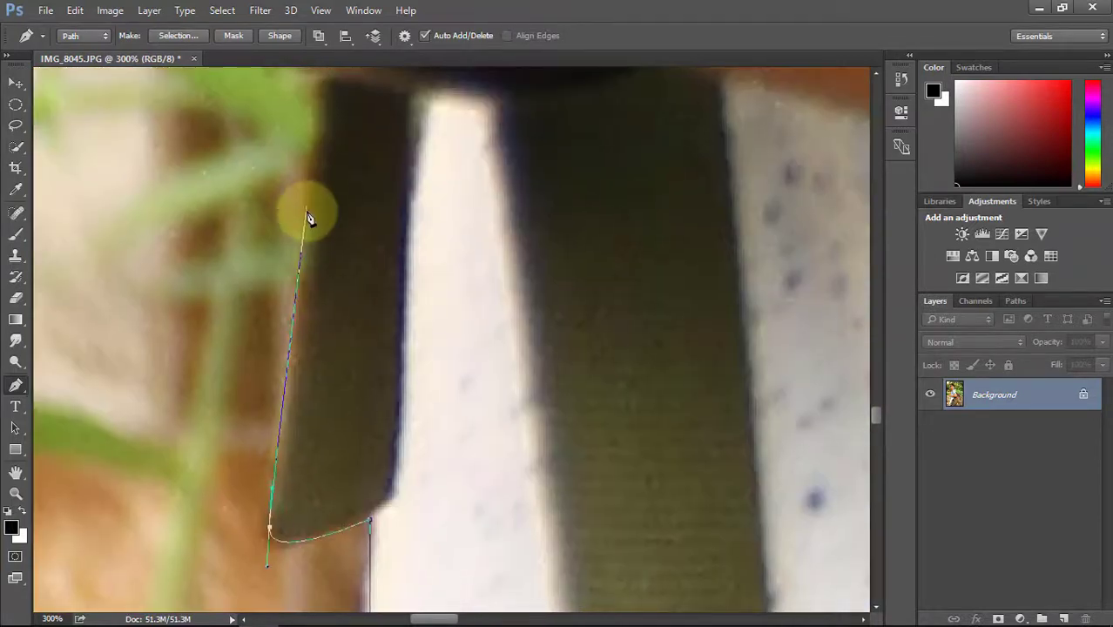
- Continue the path along the outer edge of the backpack's shoulder strap above the hand
{"action": "key", "text": "ctrl+minus"}
{"action": "key", "text": "ctrl+minus"}
{"action": "key", "text": "ctrl+minus"}
{"action": "key", "text": "ctrl+plus"}
{"action": "key", "text": "ctrl+plus"}
{"action": "key", "text": "ctrl+plus"}
{"action": "key", "text": "ctrl+plus"}
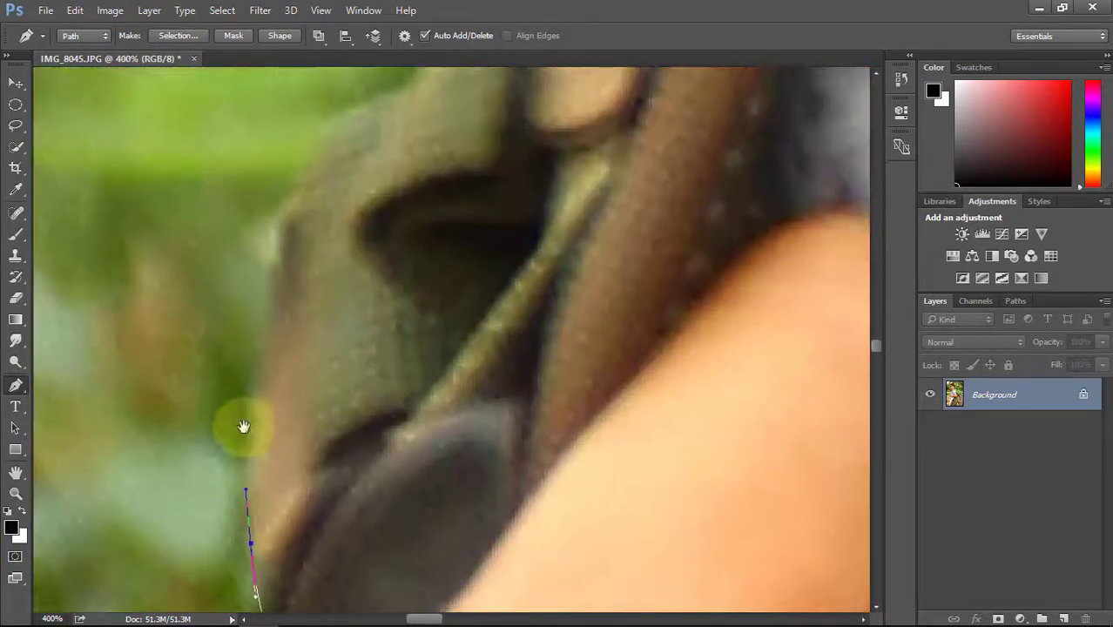
{"action": "left_click_drag", "start_coordinate": [279, 225], "coordinate": [365, 168]}
- Trace the path from the shirt collar up the front contour of the man's neck
{"action": "key", "text": "ctrl+minus"}
{"action": "key", "text": "ctrl+minus"}
{"action": "key", "text": "ctrl+minus"}
{"action": "key", "text": "ctrl+minus"}
{"action": "key", "text": "ctrl+minus"}
{"action": "key", "text": "ctrl+minus"}
{"action": "left_click", "coordinate": [384, 446], "text": "ctrl"}
{"action": "left_click", "coordinate": [353, 447], "text": "ctrl"}
{"action": "left_click", "coordinate": [361, 480], "text": "ctrl"}
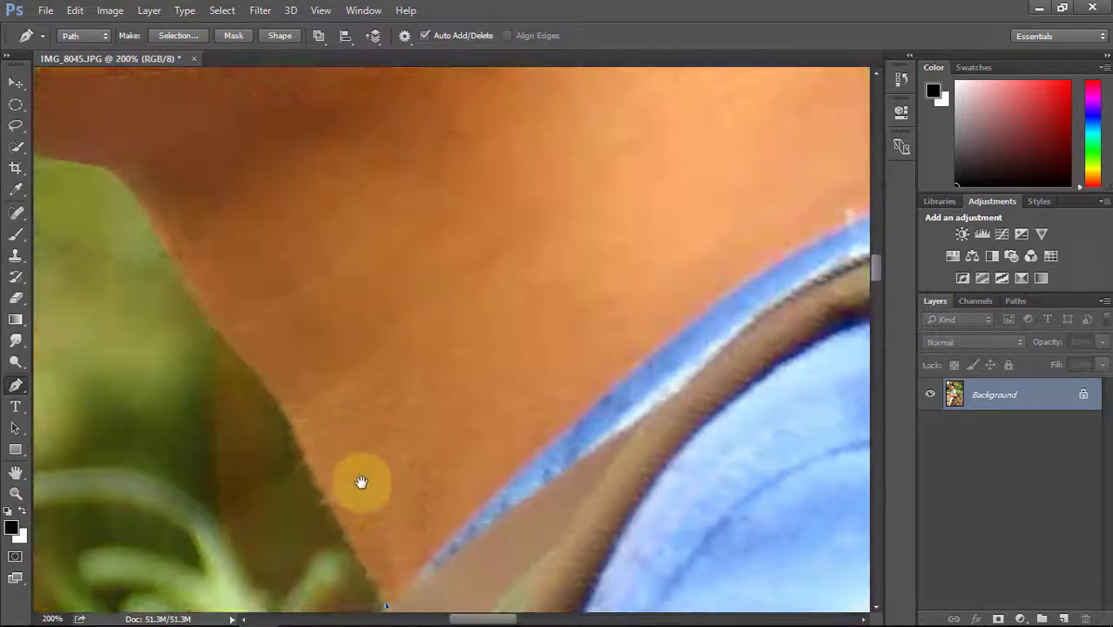
{"action": "left_click", "coordinate": [370, 264], "text": "ctrl"}
{"action": "left_click", "coordinate": [417, 367], "text": "ctrl"}
{"action": "left_click", "coordinate": [380, 510], "text": "ctrl"}
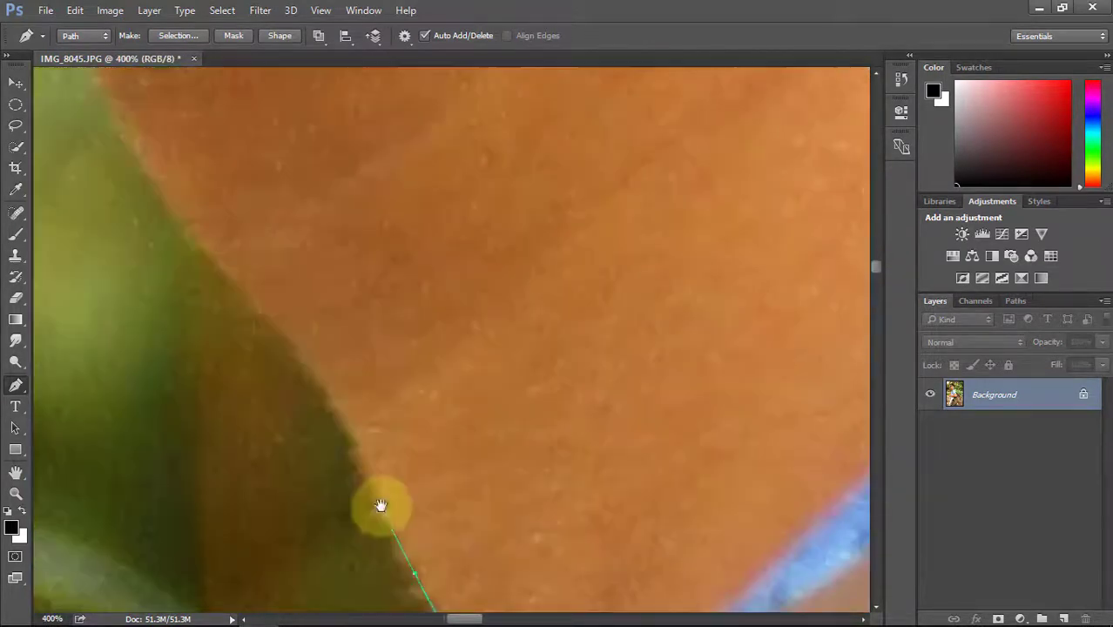
{"action": "left_click_drag", "start_coordinate": [232, 278], "coordinate": [294, 442]}
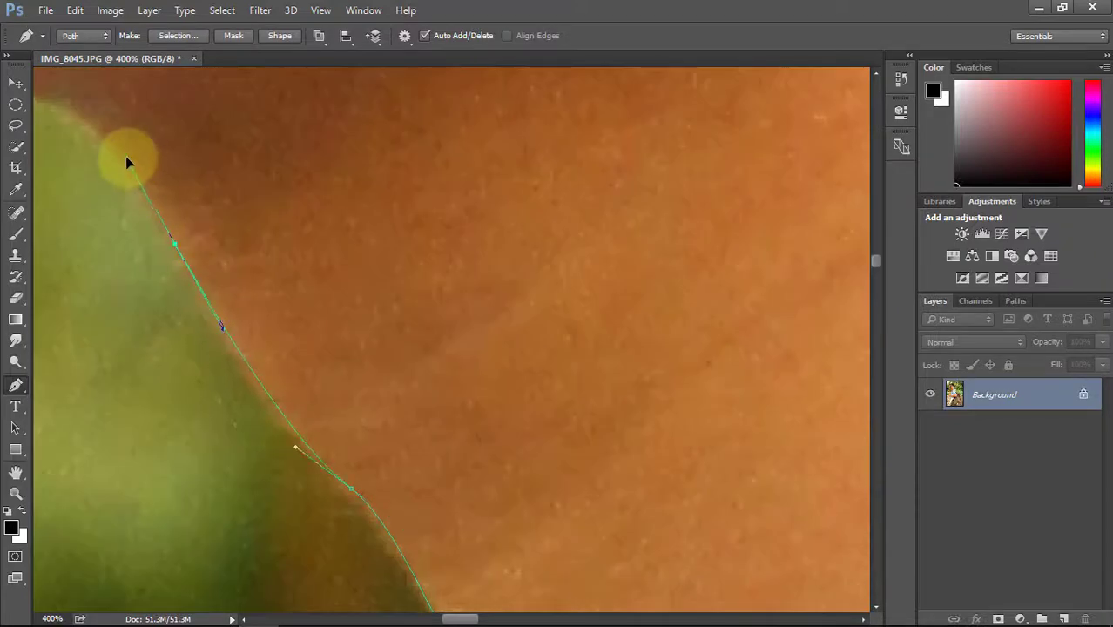
{"action": "left_click_drag", "start_coordinate": [126, 164], "coordinate": [326, 226]}
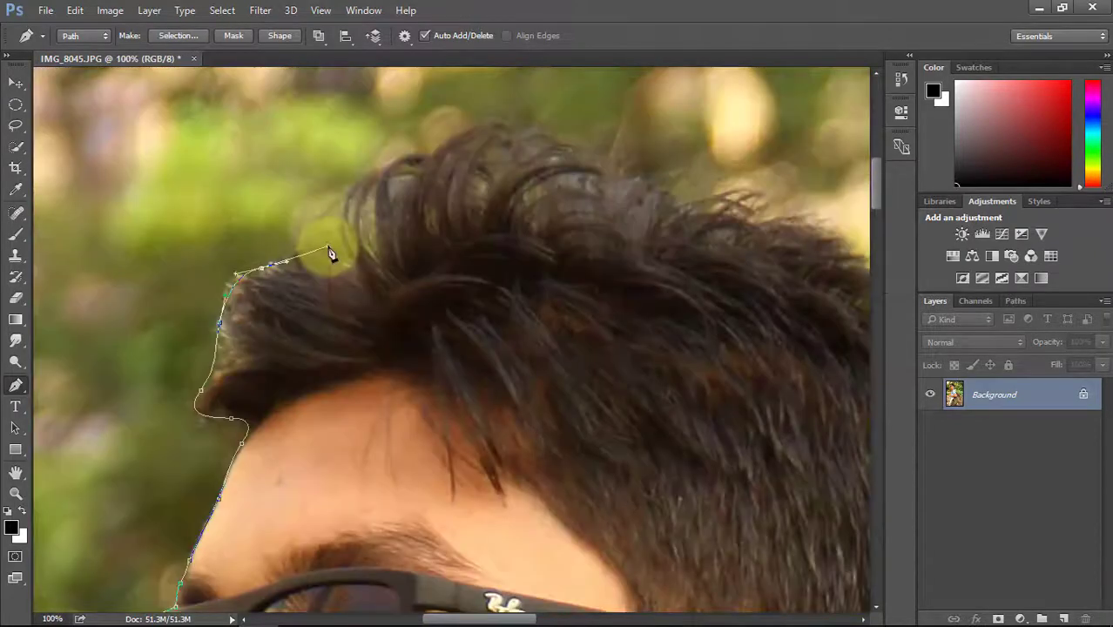
- Trace the path over the top of the hair and down the back of the head to the nape
{"action": "left_click", "coordinate": [402, 157]}
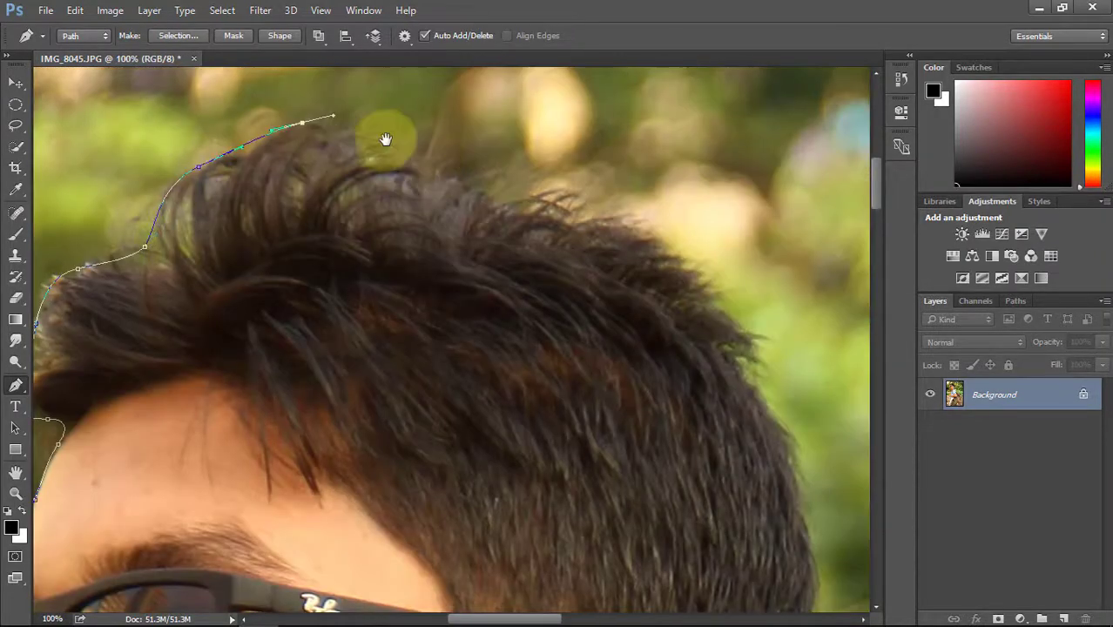
{"action": "left_click", "coordinate": [603, 206]}
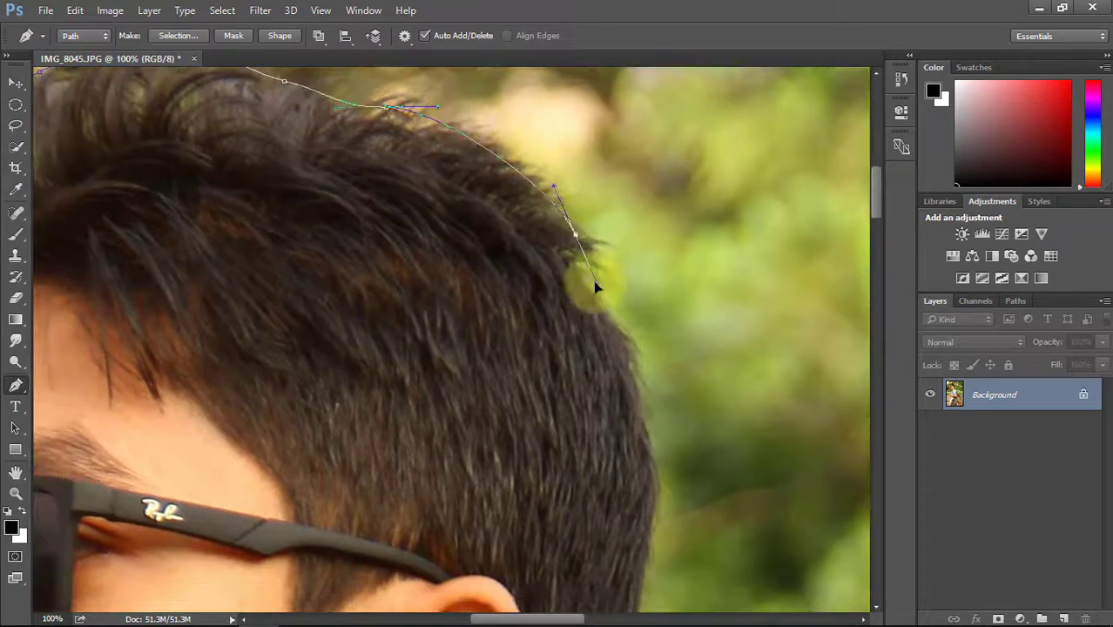
{"action": "left_click_drag", "start_coordinate": [595, 288], "coordinate": [558, 126]}
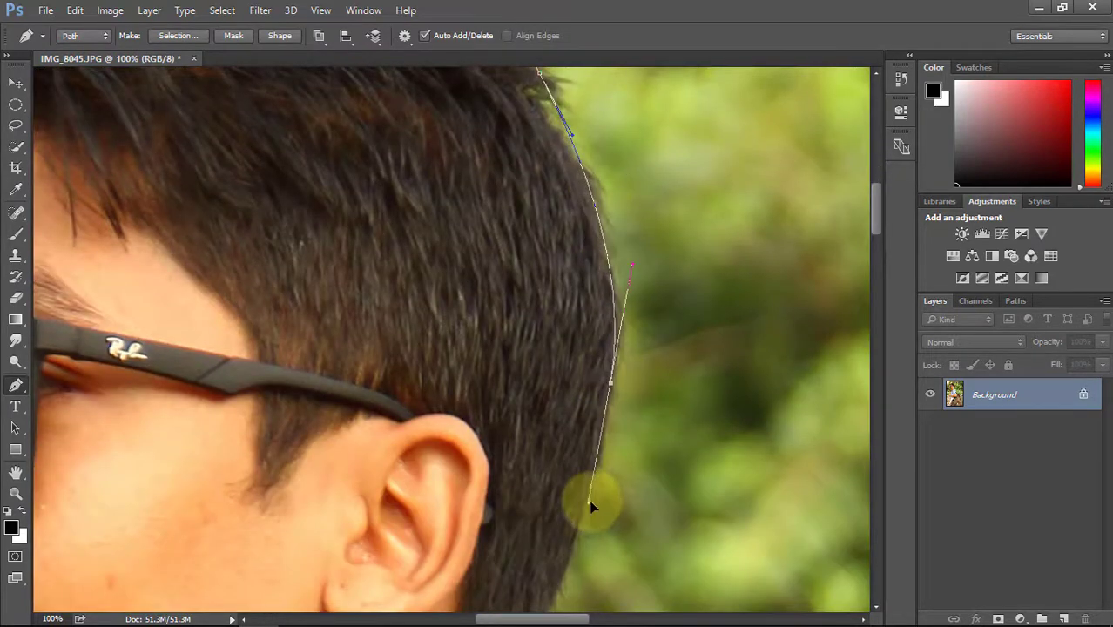
{"action": "left_click_drag", "start_coordinate": [590, 505], "coordinate": [623, 477]}
{"action": "left_click", "coordinate": [576, 550]}
{"action": "scroll", "coordinate": [576, 552], "scroll_direction": "up", "scroll_amount": 2}
{"action": "left_click_drag", "start_coordinate": [532, 290], "coordinate": [513, 291]}
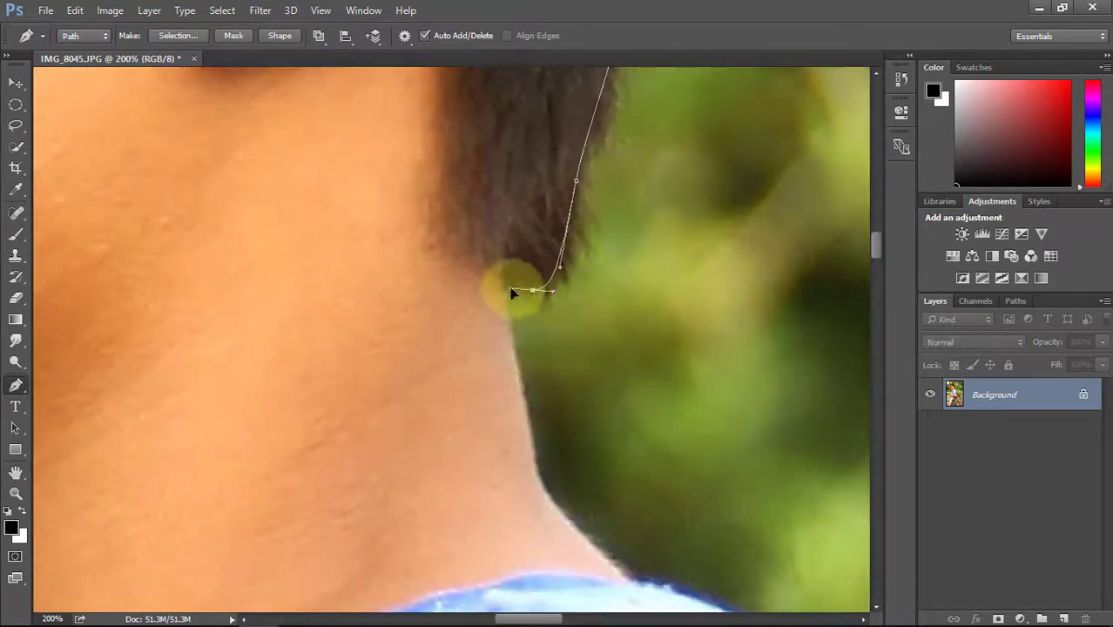
- Convert the closed outline path into a new anti-aliased selection with a 0.1-pixel feather radius
{"action": "key", "text": "ctrl+0"}
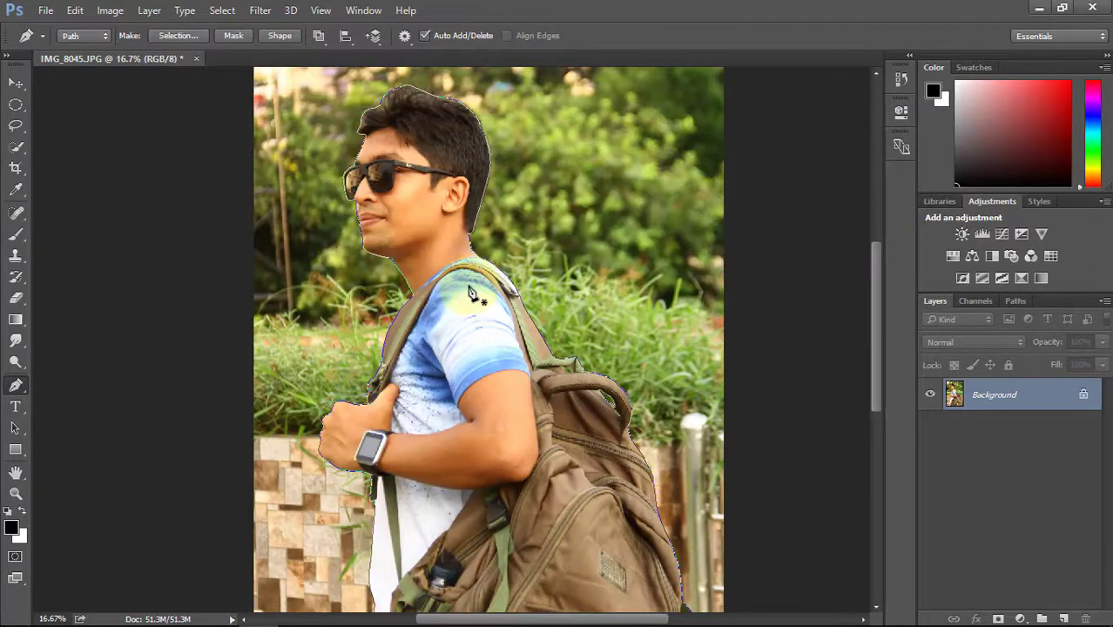
{"action": "right_click", "coordinate": [440, 264]}
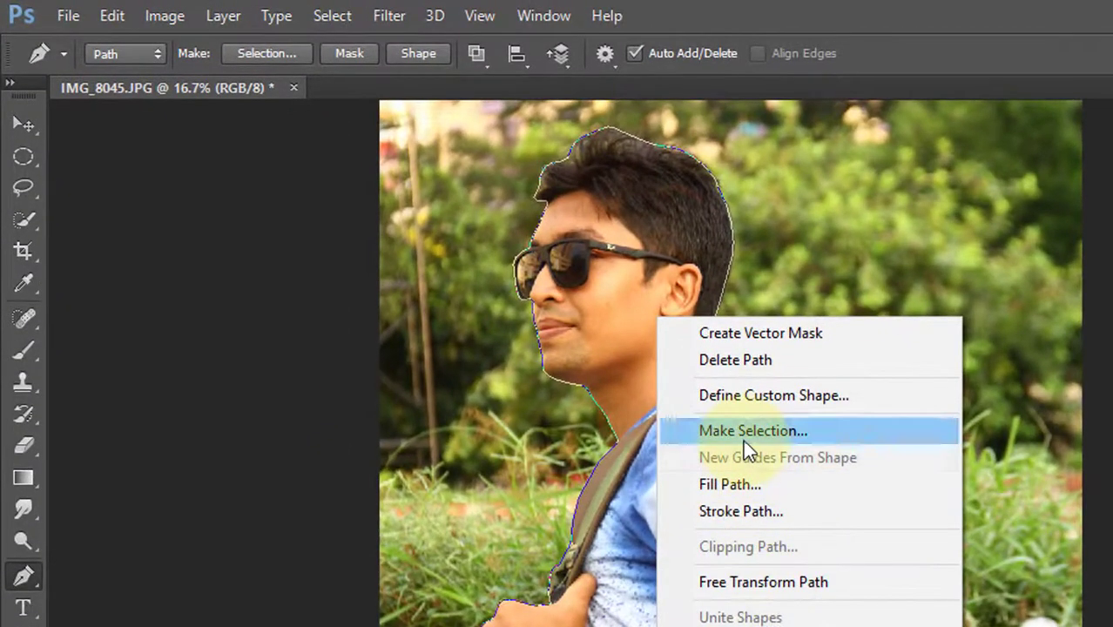
{"action": "left_click", "coordinate": [496, 289]}
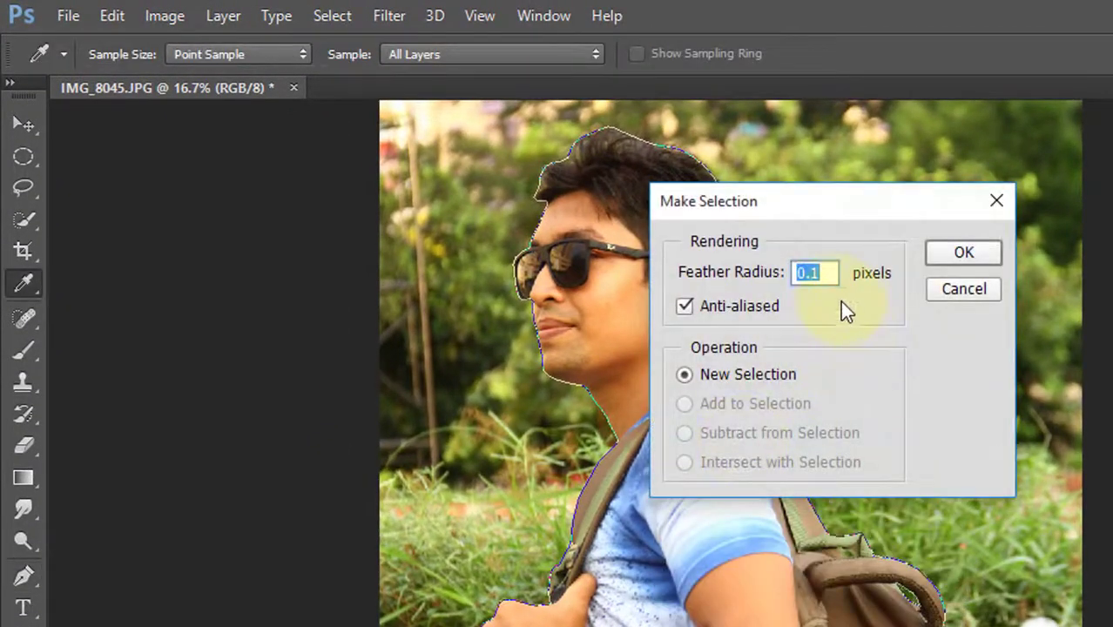
{"action": "left_click", "coordinate": [953, 262]}
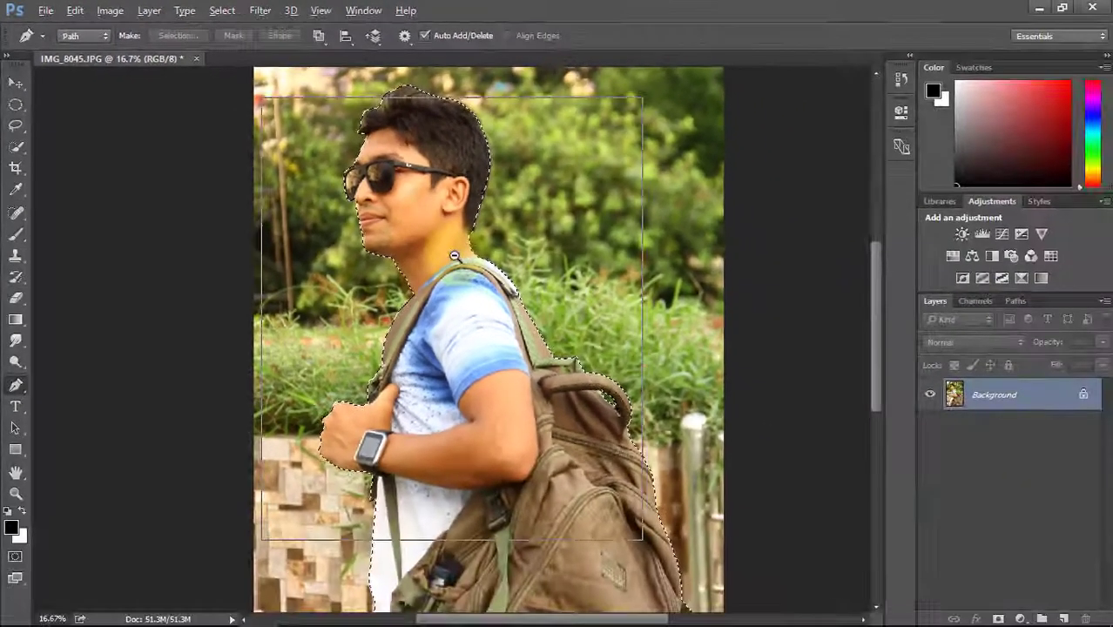
- Open Refine Edge for the man's selection and move its dialog clear of the figure
{"action": "key", "text": "ctrl+minus"}
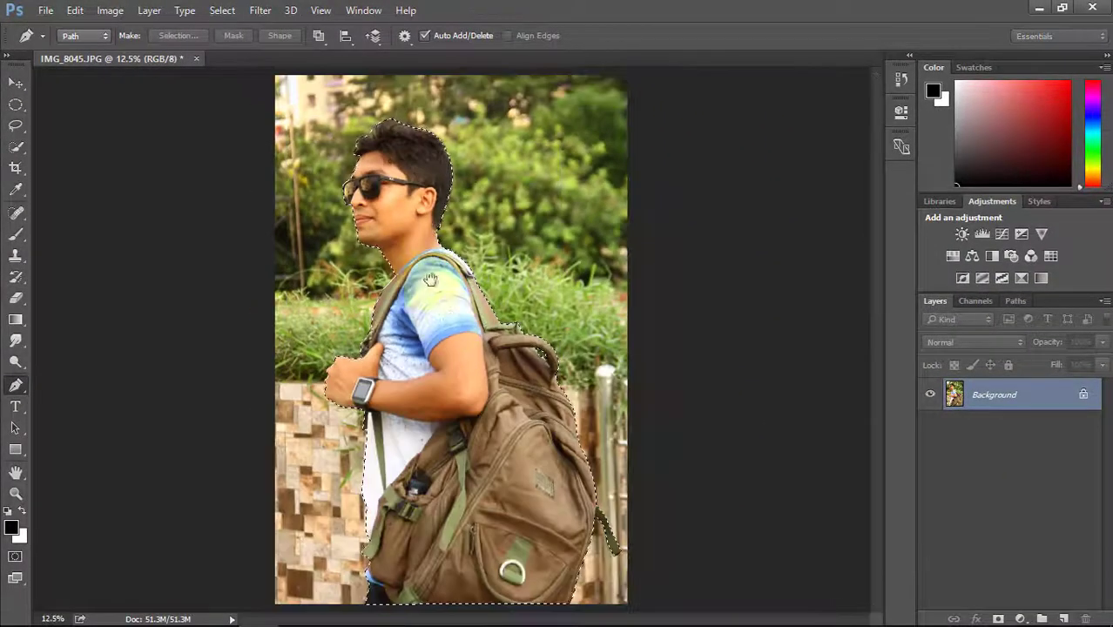
{"action": "left_click", "coordinate": [426, 217], "text": "ctrl"}
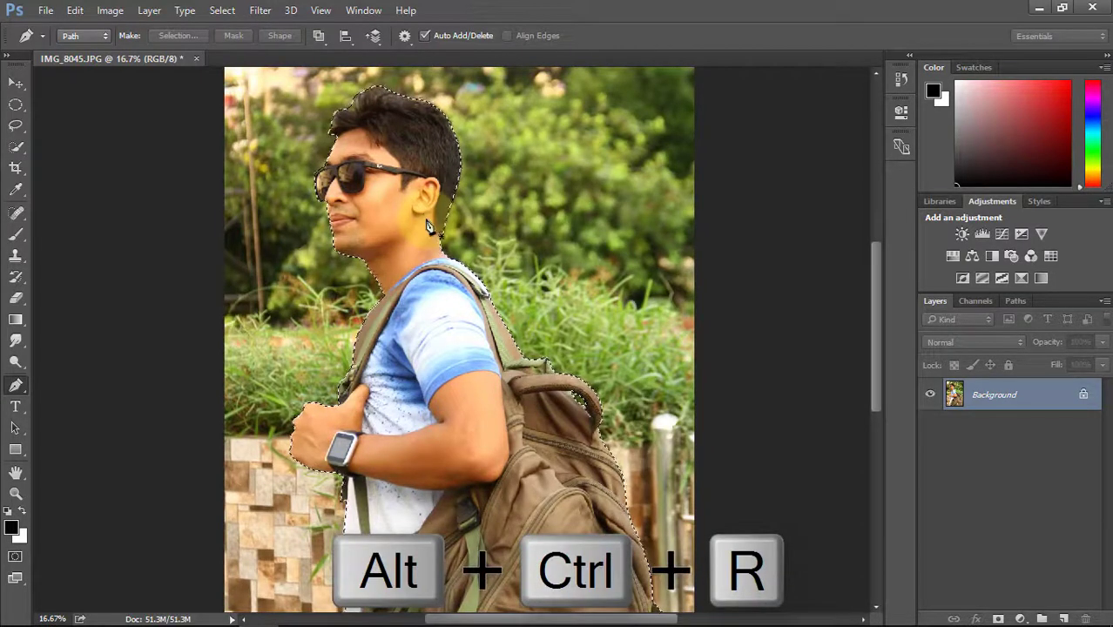
{"action": "key", "text": "ctrl+alt+r"}
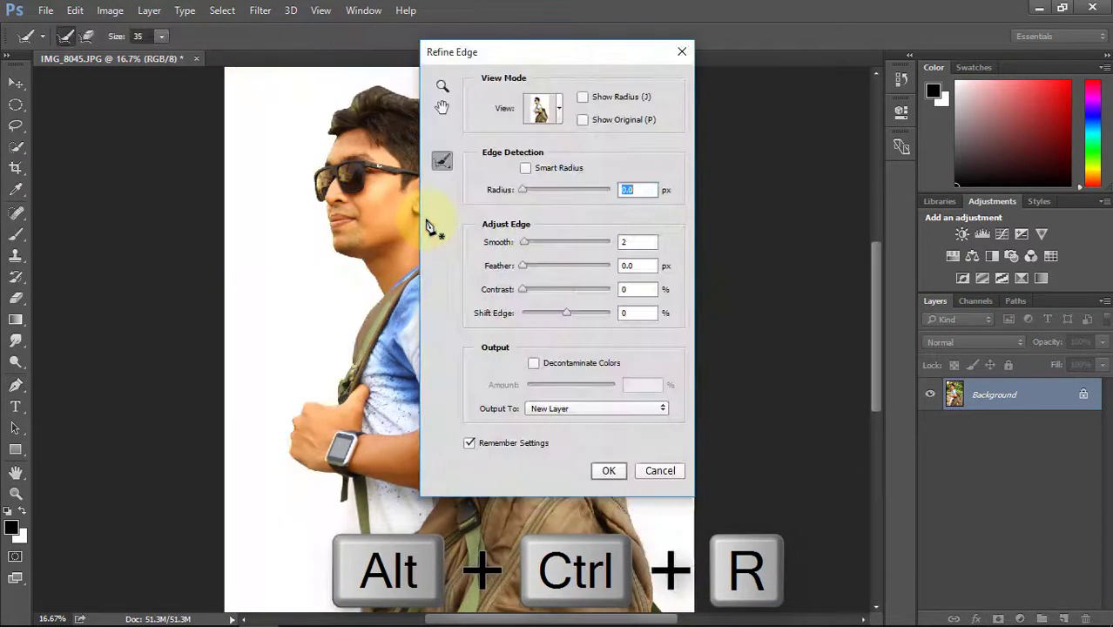
{"action": "left_click_drag", "start_coordinate": [571, 49], "coordinate": [838, 41]}
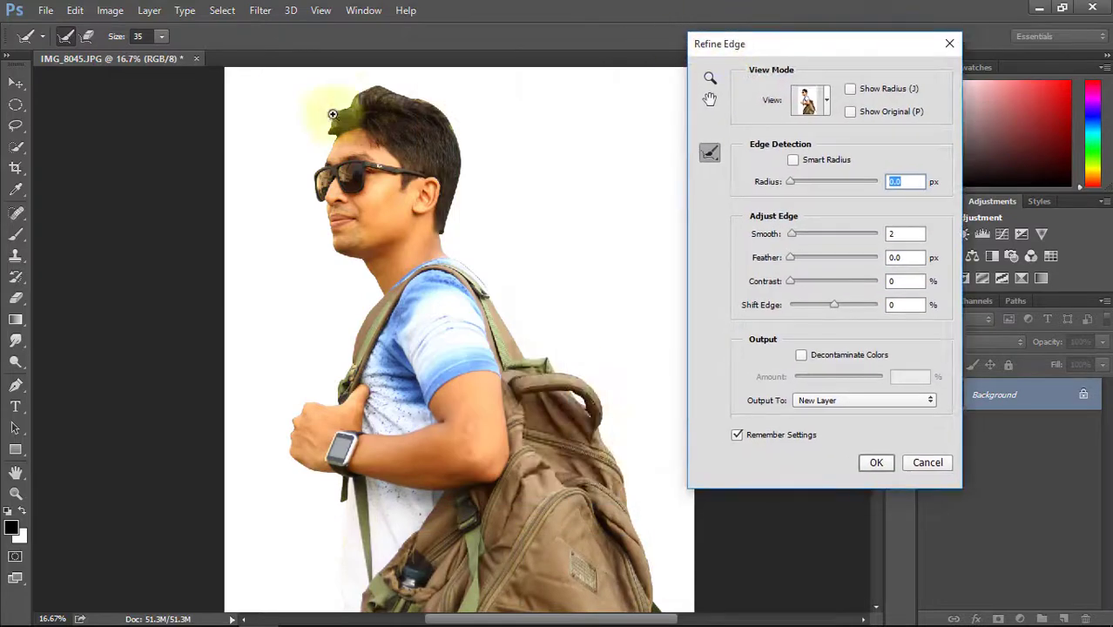
- Brush the size 35 refine radius brush along the hair outline, from the forehead over the top to the nape
{"action": "left_click", "coordinate": [385, 97], "text": "ctrl"}
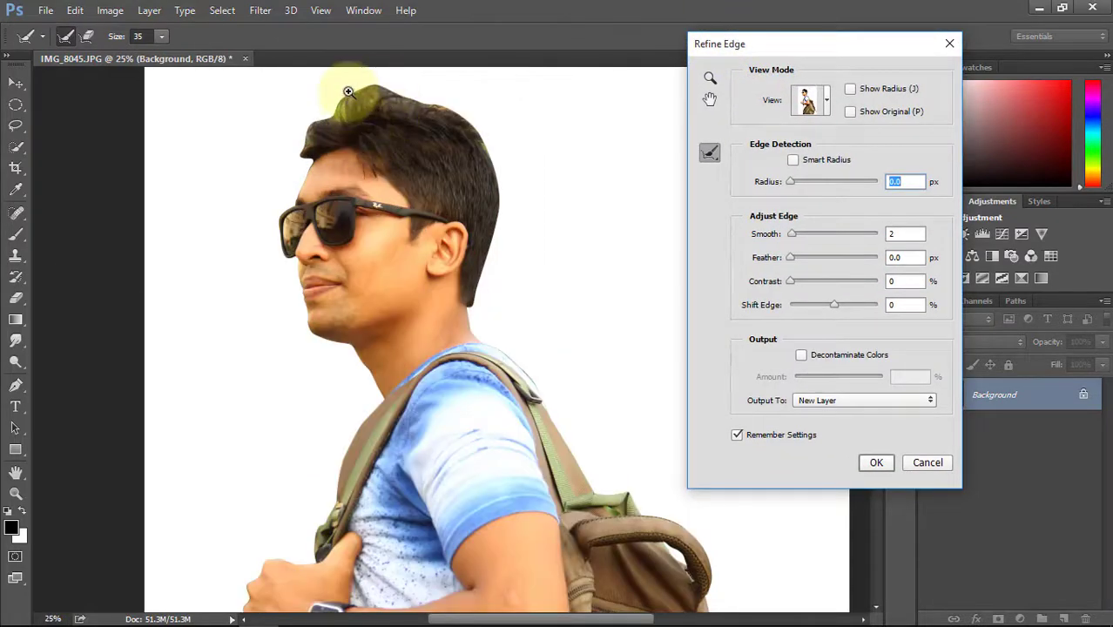
{"action": "left_click", "coordinate": [348, 100], "text": "ctrl"}
{"action": "left_click", "coordinate": [347, 108], "text": "ctrl"}
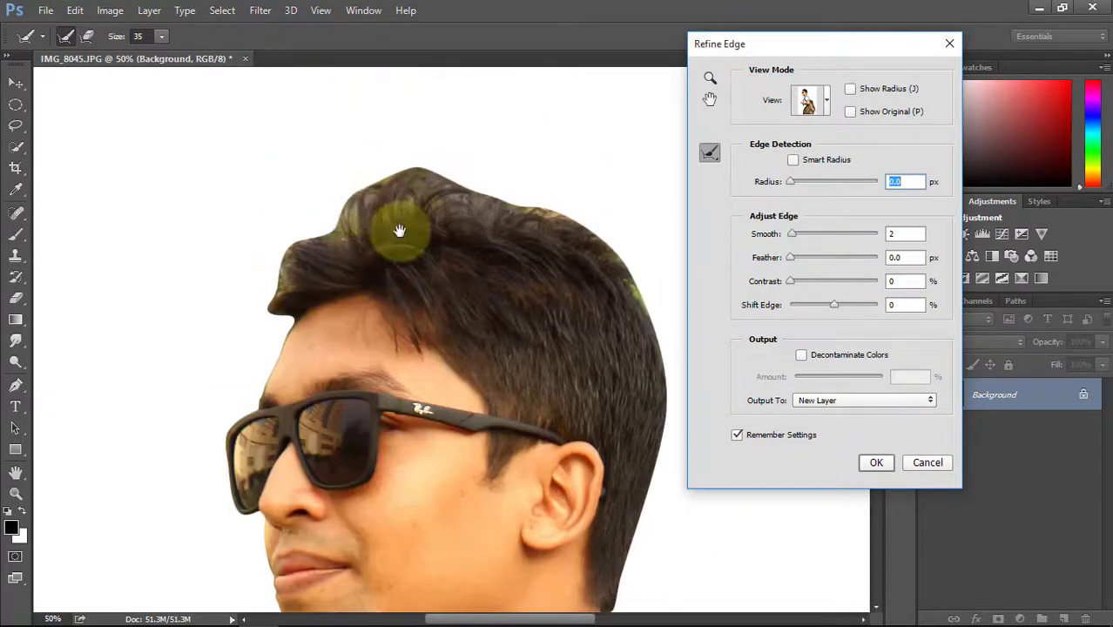
{"action": "left_click", "coordinate": [429, 256], "text": "ctrl"}
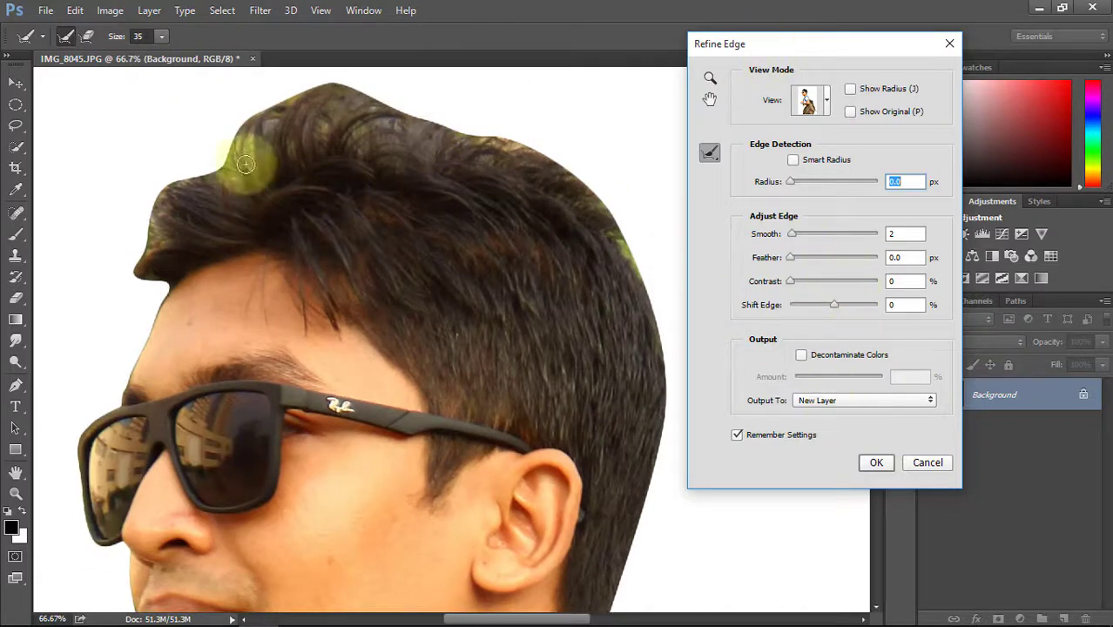
{"action": "mouse_move", "coordinate": [154, 267]}
{"action": "left_mouse_down"}
{"action": "mouse_move", "coordinate": [235, 232]}
{"action": "mouse_move", "coordinate": [245, 248]}
{"action": "mouse_move", "coordinate": [223, 245]}
{"action": "mouse_move", "coordinate": [222, 211]}
{"action": "mouse_move", "coordinate": [281, 137]}
{"action": "mouse_move", "coordinate": [243, 155]}
{"action": "mouse_move", "coordinate": [248, 140]}
{"action": "mouse_move", "coordinate": [269, 141]}
{"action": "mouse_move", "coordinate": [324, 87]}
{"action": "mouse_move", "coordinate": [330, 138]}
{"action": "mouse_move", "coordinate": [358, 154]}
{"action": "mouse_move", "coordinate": [296, 172]}
{"action": "mouse_move", "coordinate": [373, 151]}
{"action": "mouse_move", "coordinate": [410, 174]}
{"action": "mouse_move", "coordinate": [395, 181]}
{"action": "mouse_move", "coordinate": [544, 215]}
{"action": "mouse_move", "coordinate": [589, 246]}
{"action": "mouse_move", "coordinate": [646, 343]}
{"action": "mouse_move", "coordinate": [662, 343]}
{"action": "mouse_move", "coordinate": [641, 288]}
{"action": "mouse_move", "coordinate": [683, 468]}
{"action": "mouse_move", "coordinate": [667, 530]}
{"action": "mouse_move", "coordinate": [690, 498]}
{"action": "left_mouse_up"}
{"action": "mouse_move", "coordinate": [586, 416]}
{"action": "left_mouse_down"}
{"action": "mouse_move", "coordinate": [465, 249]}
{"action": "mouse_move", "coordinate": [522, 183]}
{"action": "left_mouse_up"}
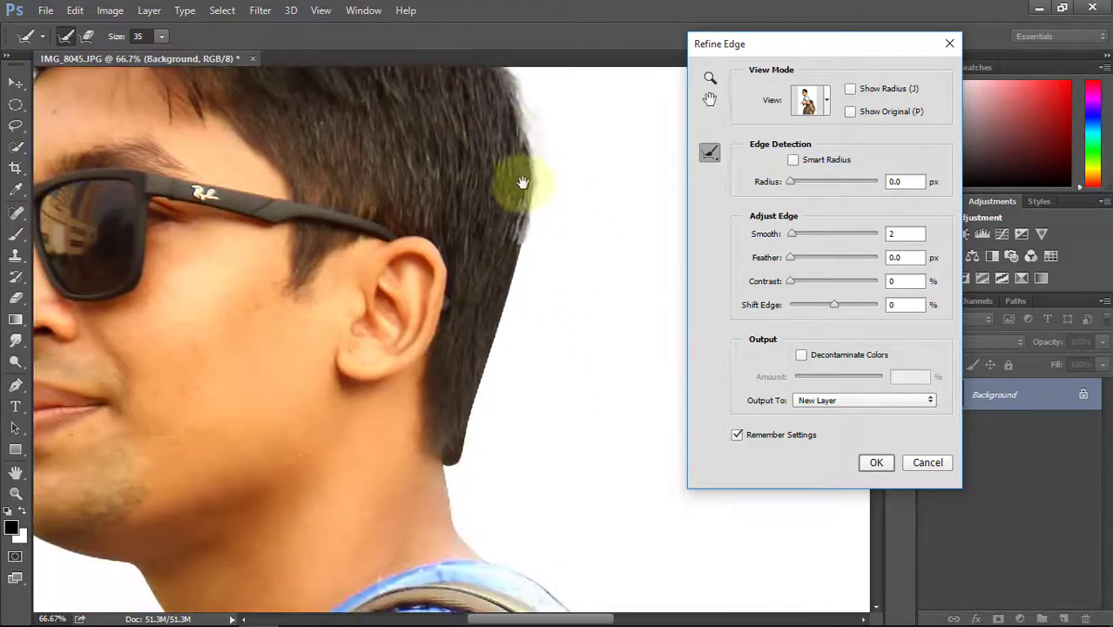
{"action": "mouse_move", "coordinate": [532, 231]}
{"action": "left_mouse_down"}
{"action": "mouse_move", "coordinate": [456, 466]}
{"action": "mouse_move", "coordinate": [492, 477]}
{"action": "left_mouse_up"}
- Check the cutout edge along the face and sunglasses, and review the whole figure on white
{"action": "left_click_drag", "start_coordinate": [135, 170], "coordinate": [484, 318]}
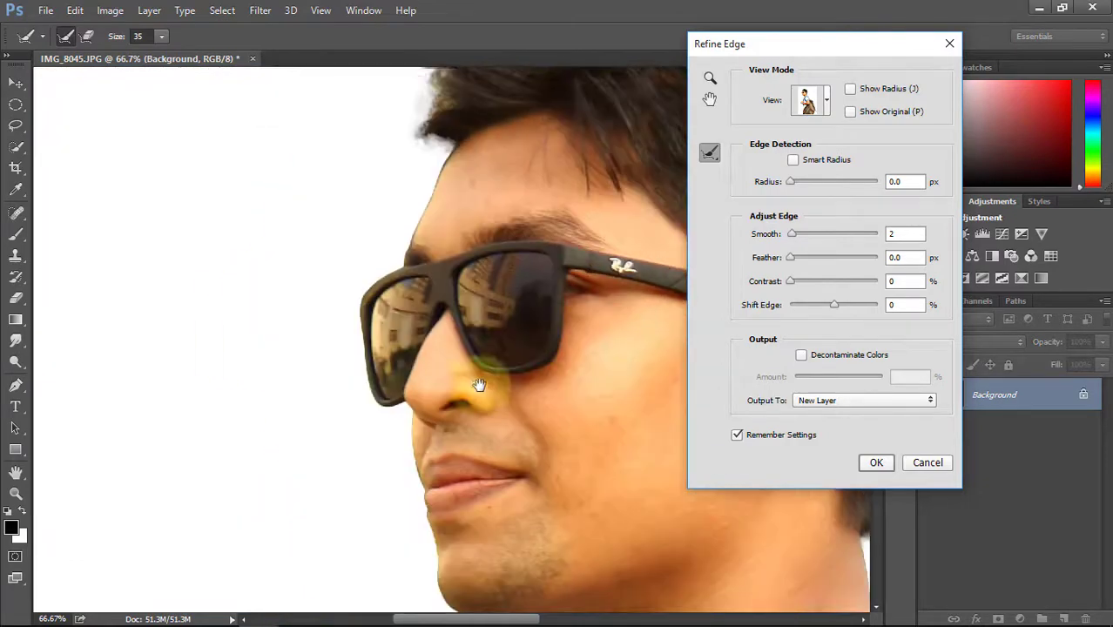
{"action": "left_click_drag", "start_coordinate": [397, 241], "coordinate": [311, 360]}
{"action": "left_click", "coordinate": [375, 231], "text": "alt"}
{"action": "left_click", "coordinate": [377, 231], "text": "alt"}
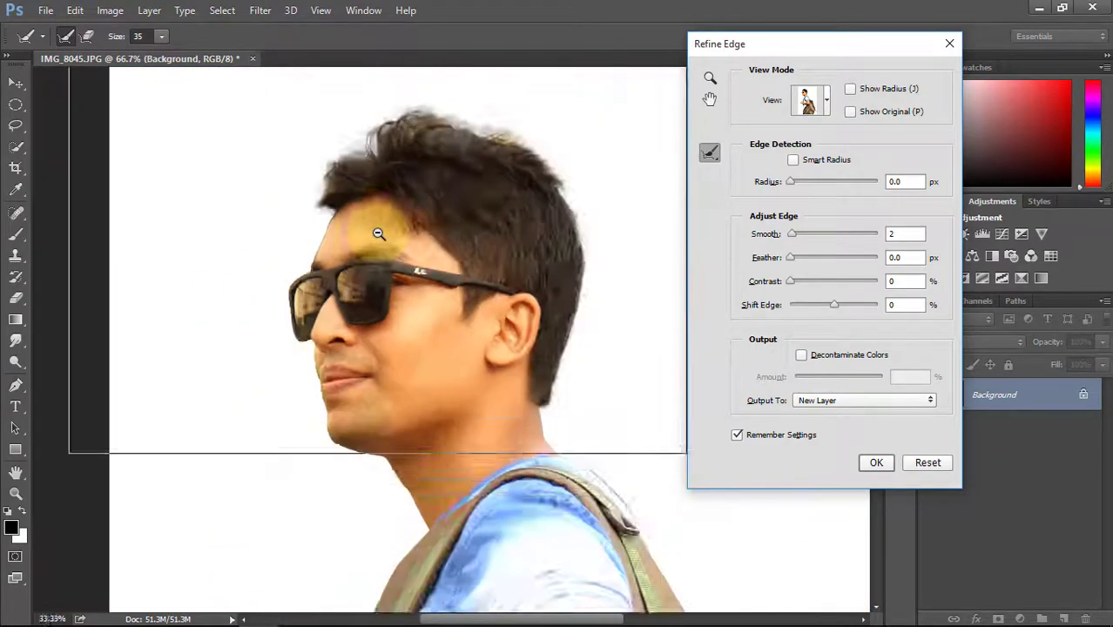
{"action": "left_click", "coordinate": [375, 236], "text": "alt"}
{"action": "left_click", "coordinate": [377, 233], "text": "alt"}
{"action": "left_click", "coordinate": [377, 228], "text": "alt"}
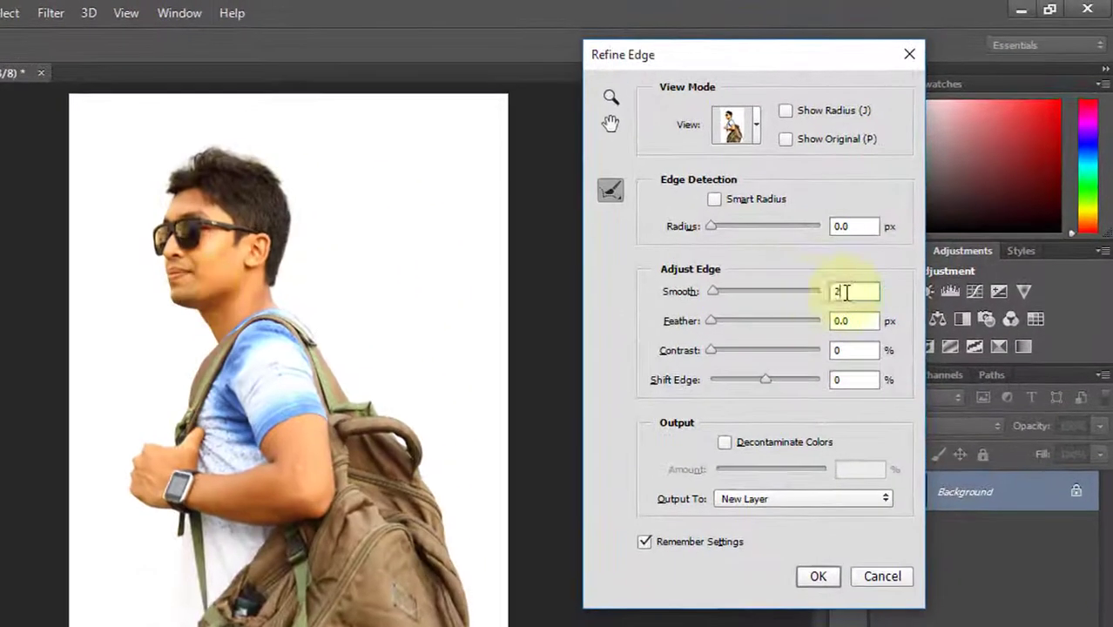
- Output the refined cutout of the man to a new layer and apply Refine Edge
{"action": "left_click", "coordinate": [738, 493]}
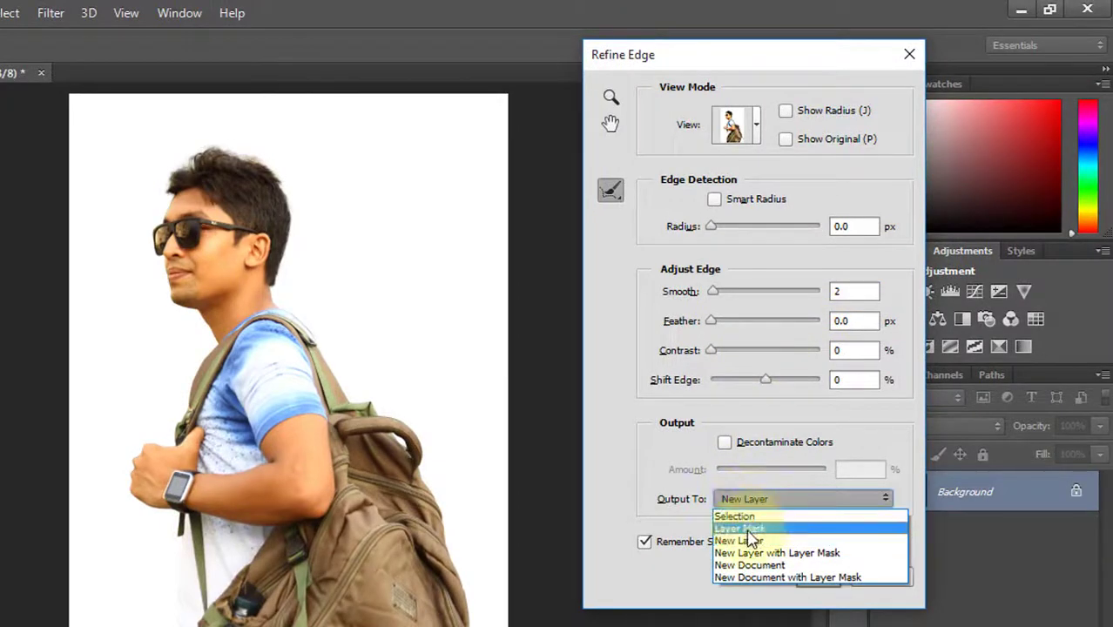
{"action": "left_click", "coordinate": [755, 538]}
{"action": "left_click", "coordinate": [818, 576]}
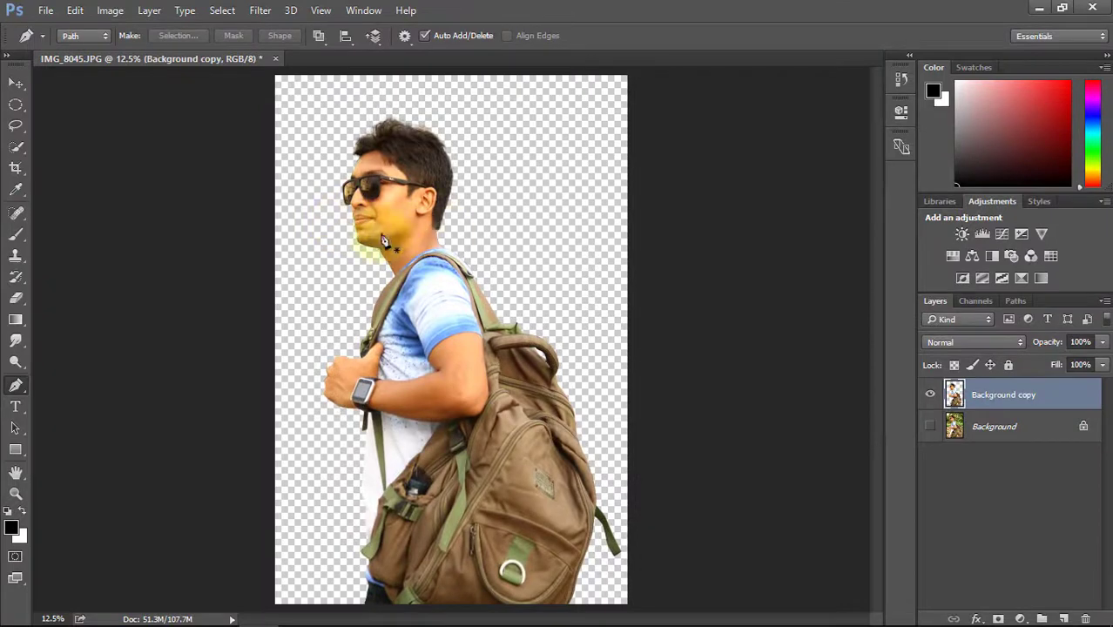
- Open the forest road photo "Shazim Creations 1 (71)" from the Outdoor Portrait Edit folder
{"action": "left_click", "coordinate": [44, 10]}
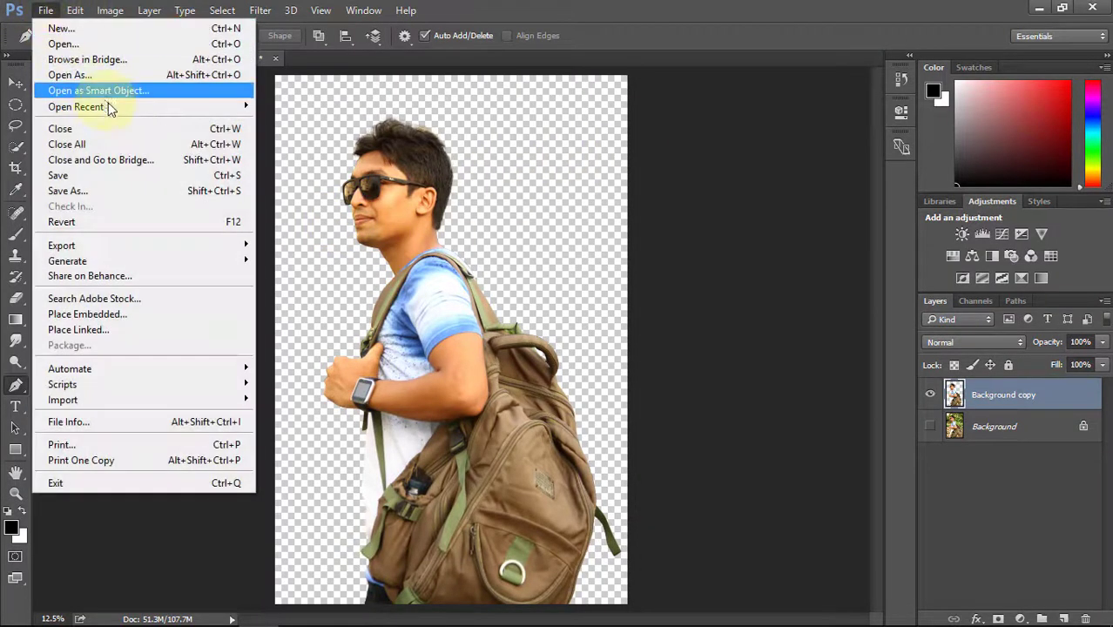
{"action": "left_click", "coordinate": [89, 43]}
{"action": "double_click", "coordinate": [198, 222]}
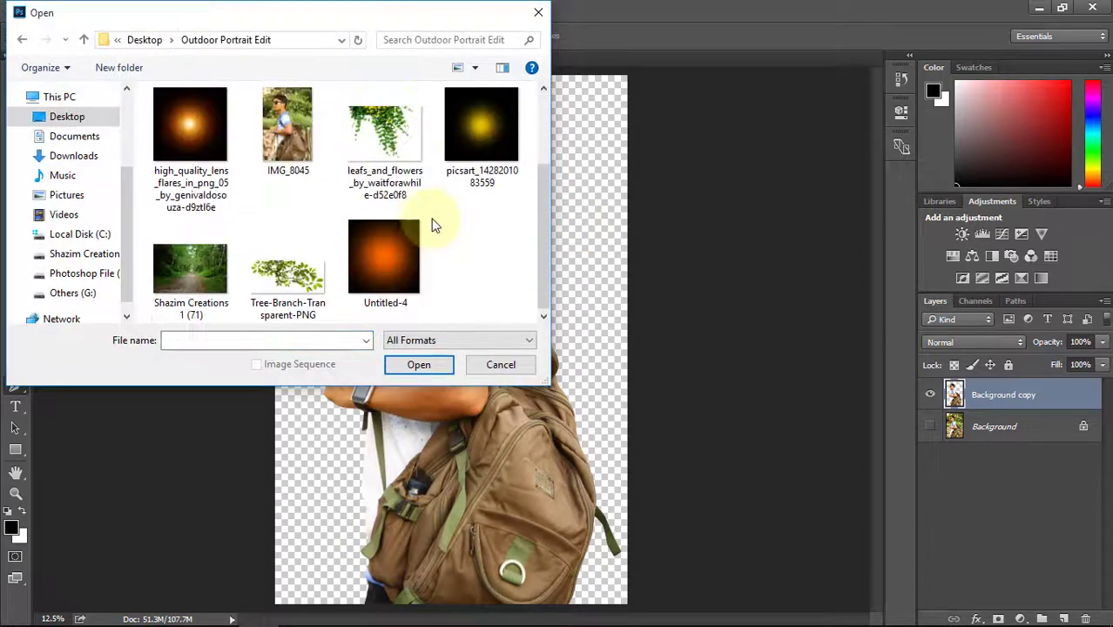
{"action": "left_click", "coordinate": [197, 272]}
{"action": "left_click", "coordinate": [398, 366]}
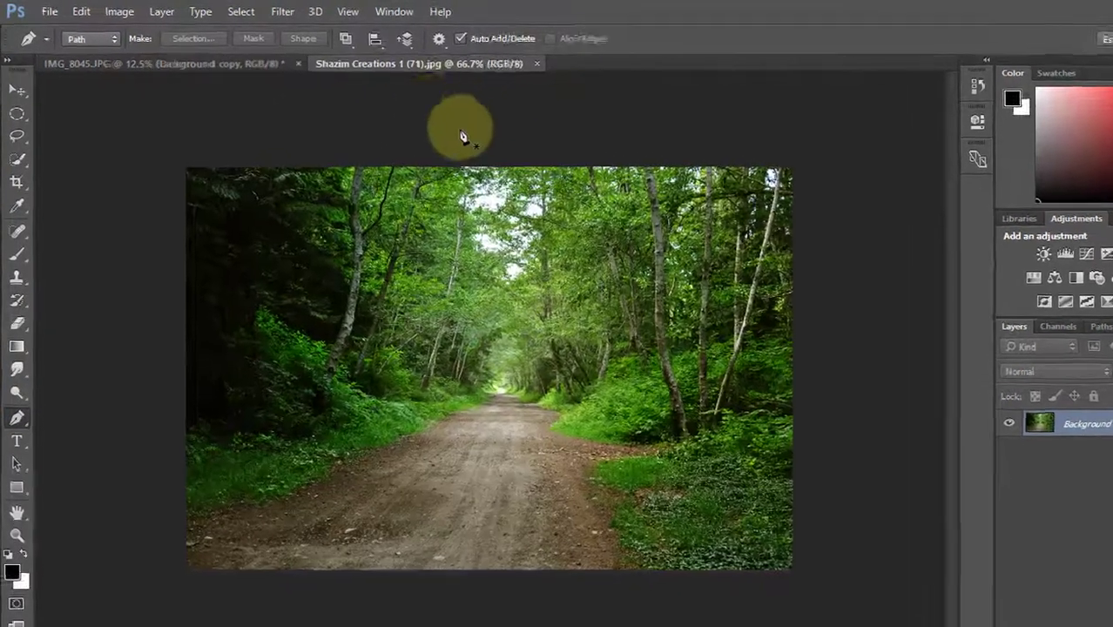
- Add a Tilt-Shift blur to the forest photo and move its focus band down to the road's foreground
{"action": "left_click", "coordinate": [283, 11]}
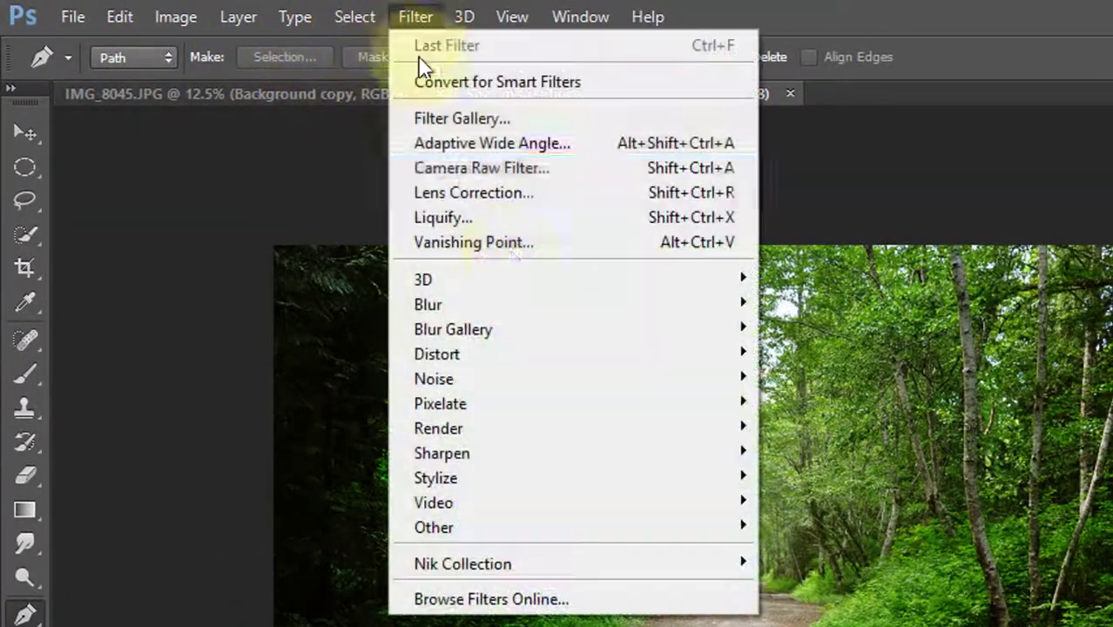
{"action": "mouse_move", "coordinate": [720, 332]}
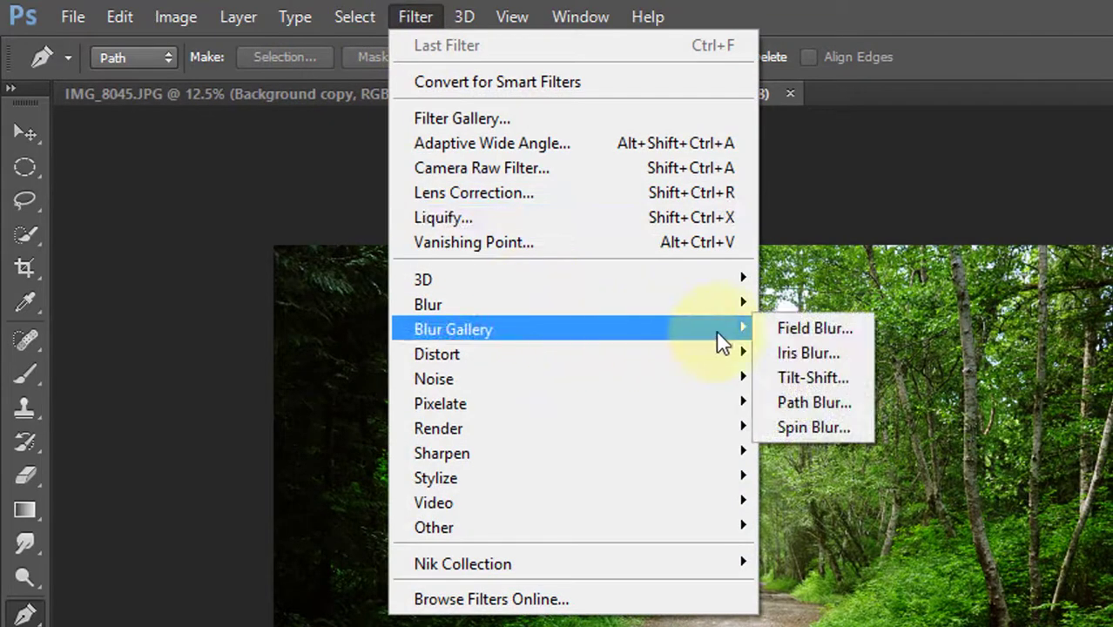
{"action": "left_click", "coordinate": [799, 373]}
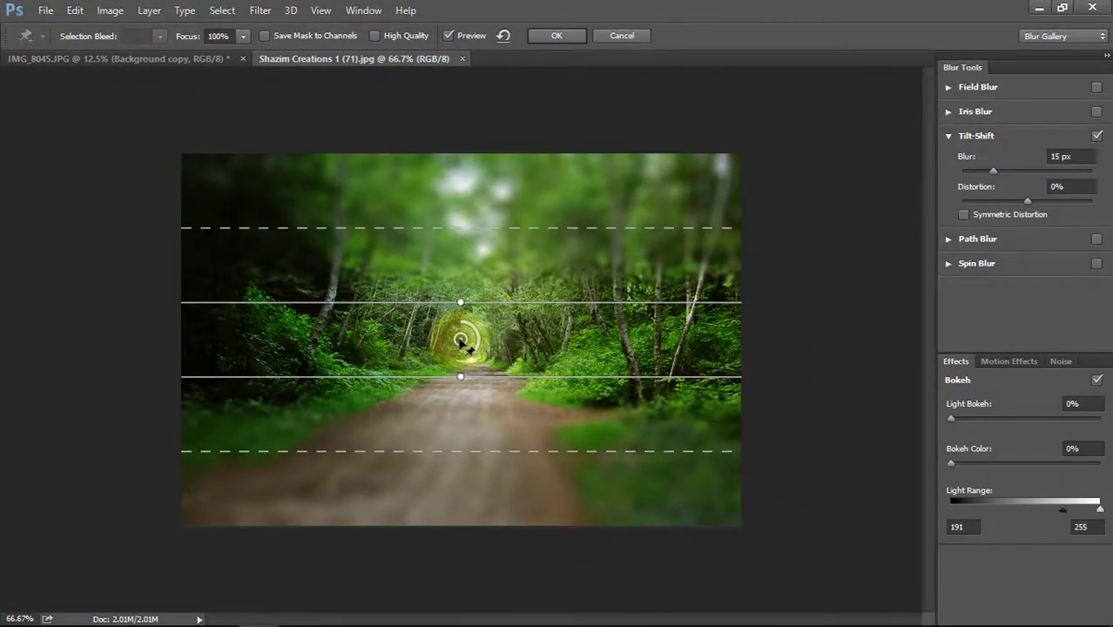
{"action": "left_click_drag", "start_coordinate": [460, 356], "coordinate": [457, 516]}
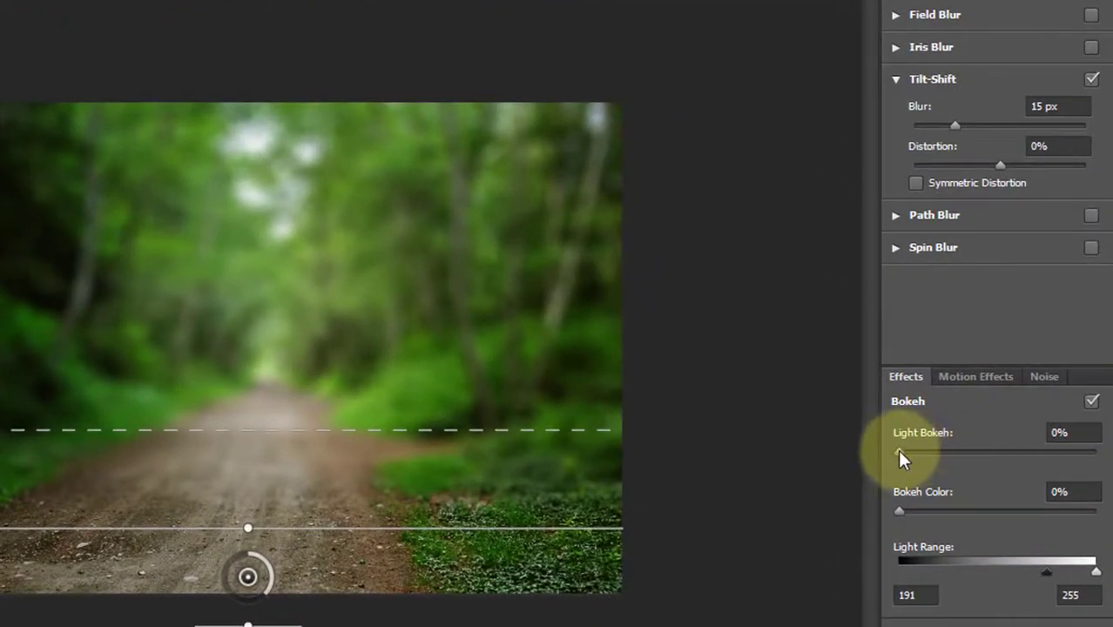
- Set the blur's Light Bokeh to 25%, Bokeh Color to 3% and Blur to 21 px, and apply it
{"action": "left_click_drag", "start_coordinate": [899, 452], "coordinate": [951, 461]}
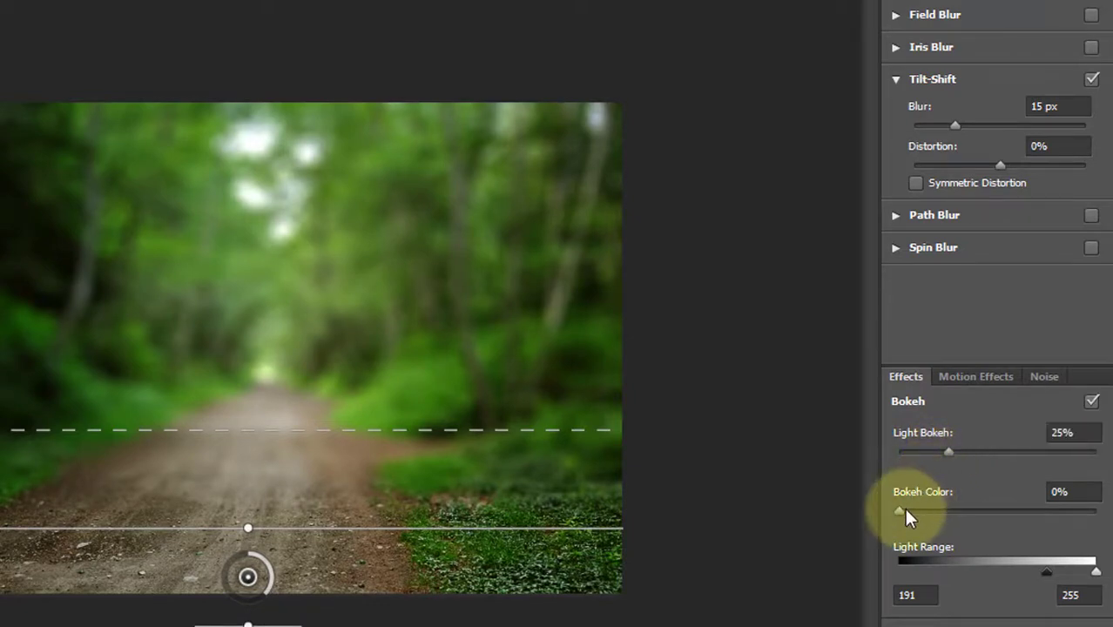
{"action": "left_click_drag", "start_coordinate": [900, 511], "coordinate": [905, 514]}
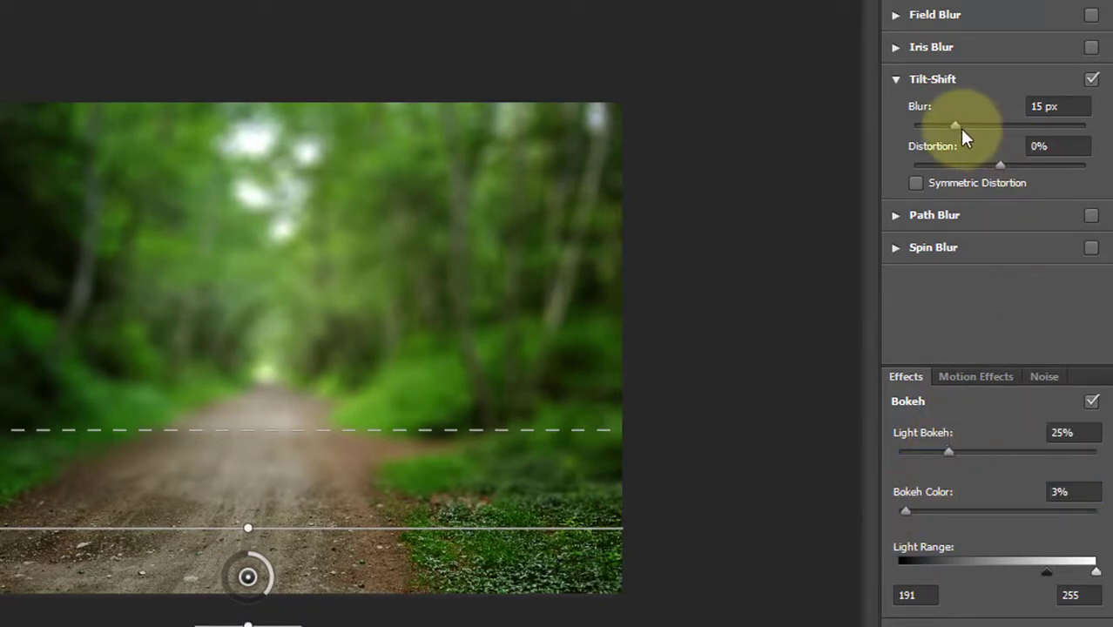
{"action": "left_click_drag", "start_coordinate": [957, 126], "coordinate": [961, 124]}
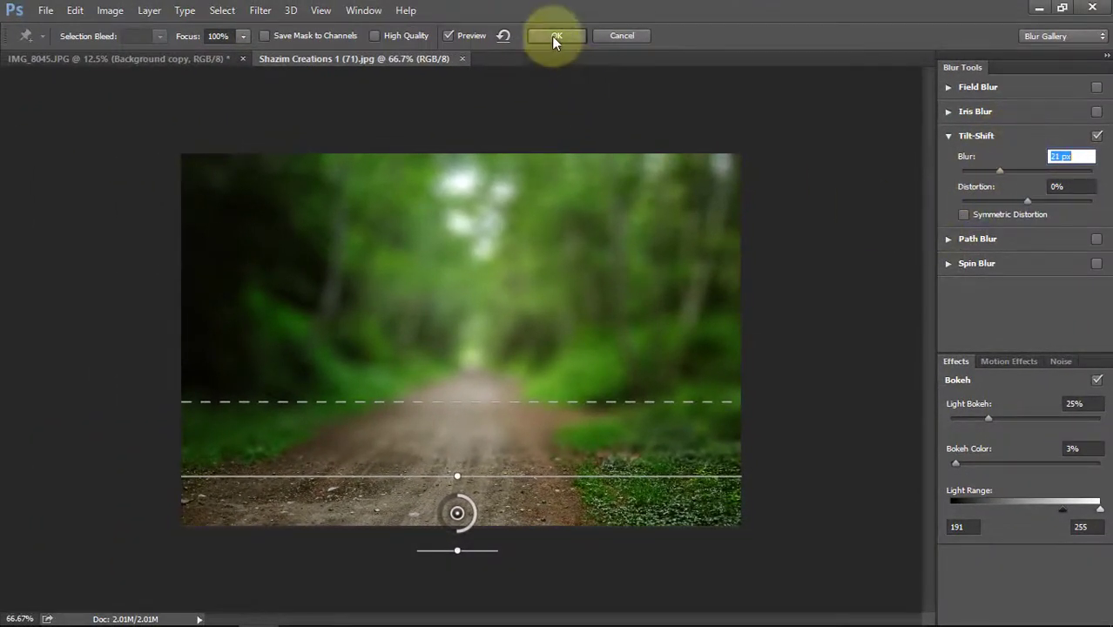
{"action": "left_click", "coordinate": [555, 36]}
{"action": "key", "text": "p"}
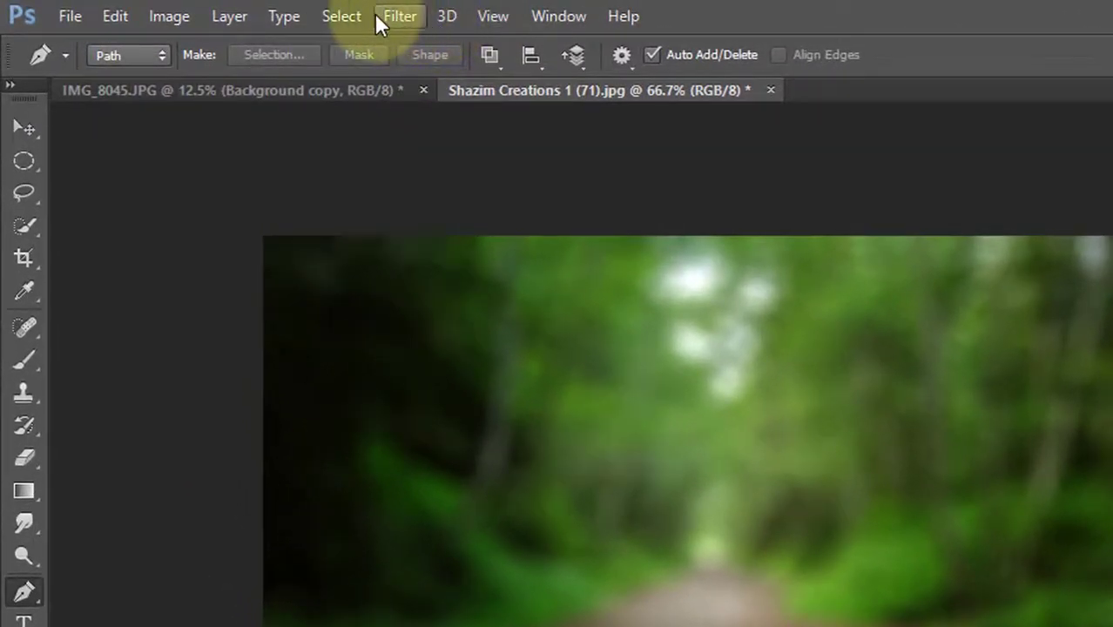
- Apply a Camera Raw adjustment to the blurred forest with Tint +2, Exposure +0.15, Contrast +16, Shadows +11, Whites +3 and Blacks +3
{"action": "left_click", "coordinate": [396, 18]}
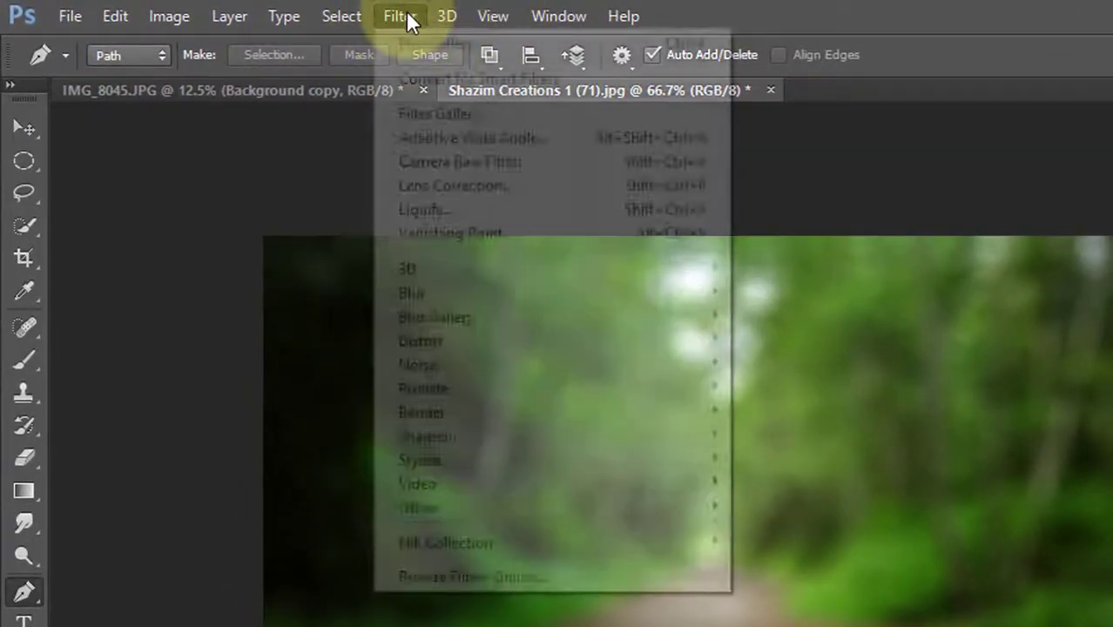
{"action": "left_click", "coordinate": [488, 163]}
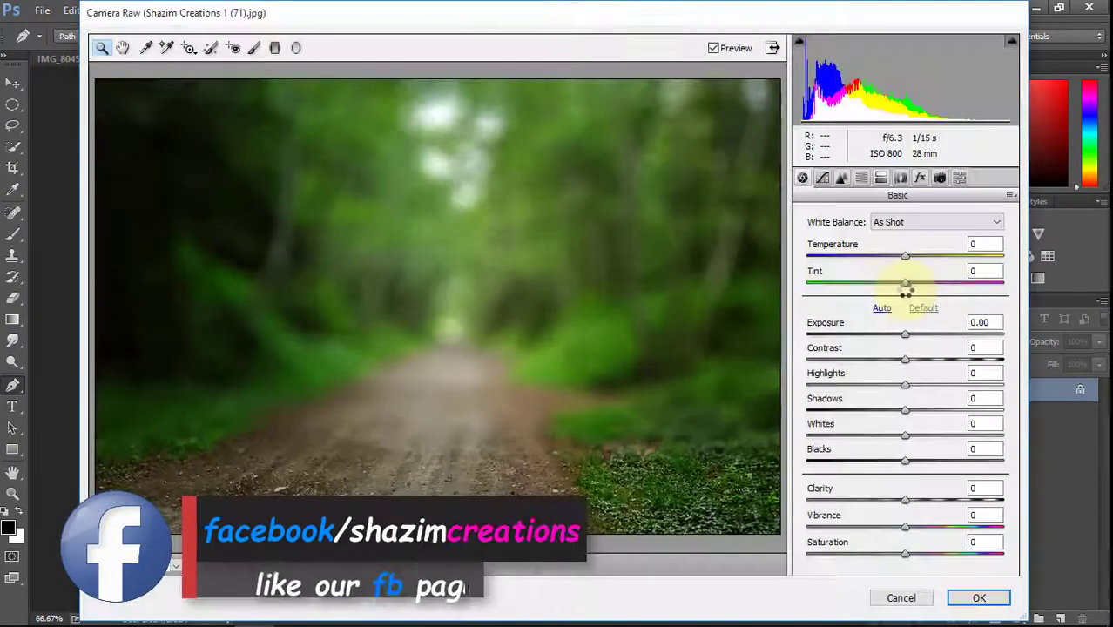
{"action": "mouse_move", "coordinate": [903, 283]}
{"action": "left_mouse_down"}
{"action": "mouse_move", "coordinate": [957, 285]}
{"action": "mouse_move", "coordinate": [913, 295]}
{"action": "left_mouse_up"}
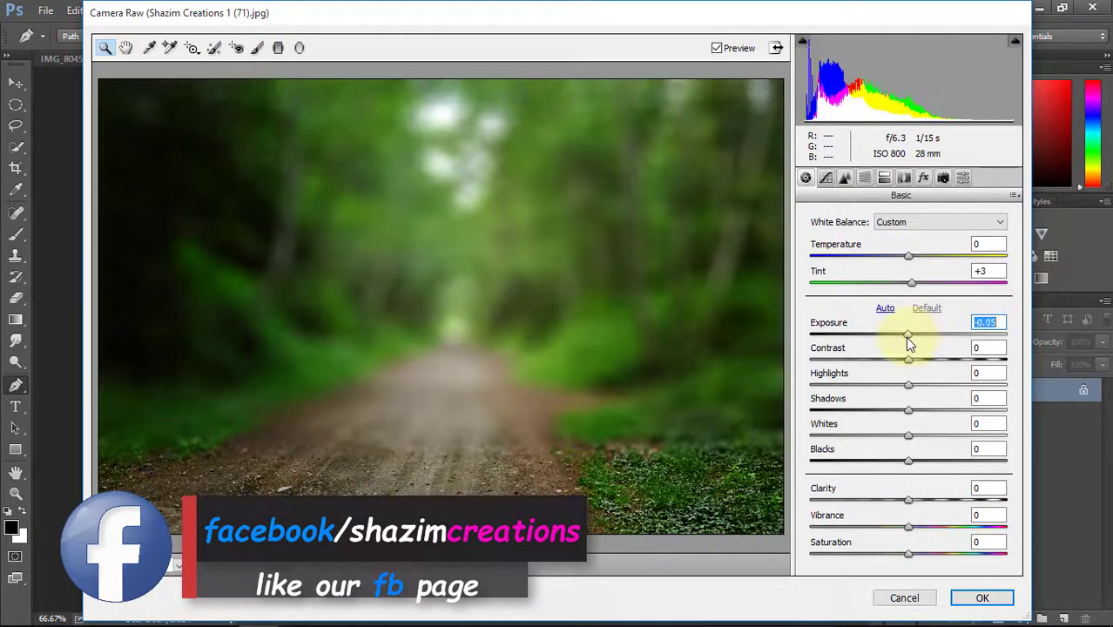
{"action": "left_click_drag", "start_coordinate": [908, 338], "coordinate": [924, 361]}
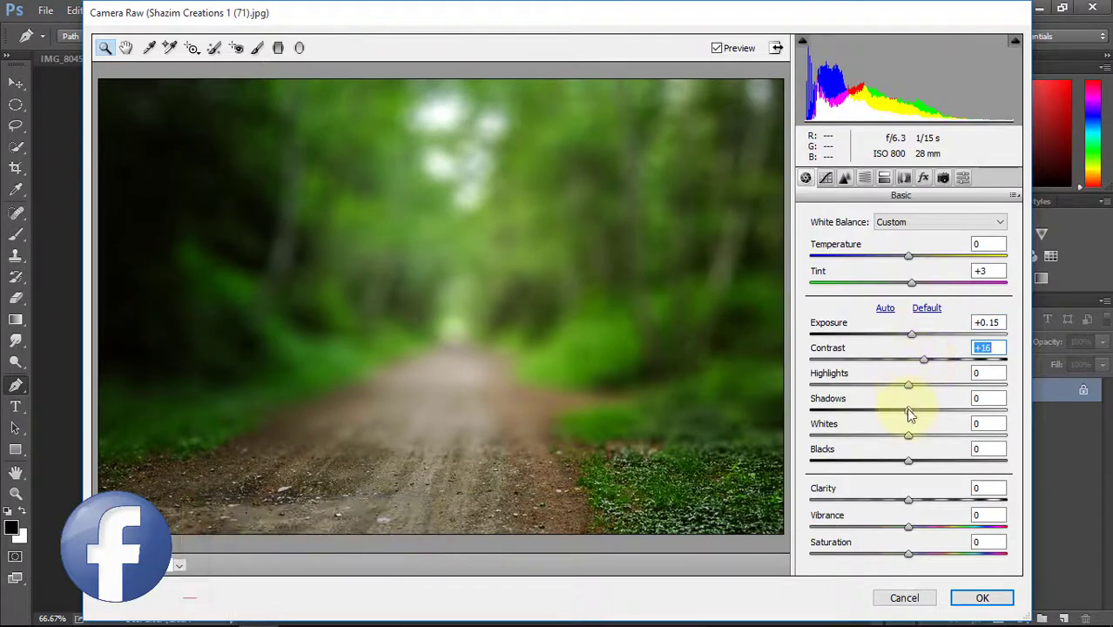
{"action": "left_click_drag", "start_coordinate": [908, 411], "coordinate": [918, 411]}
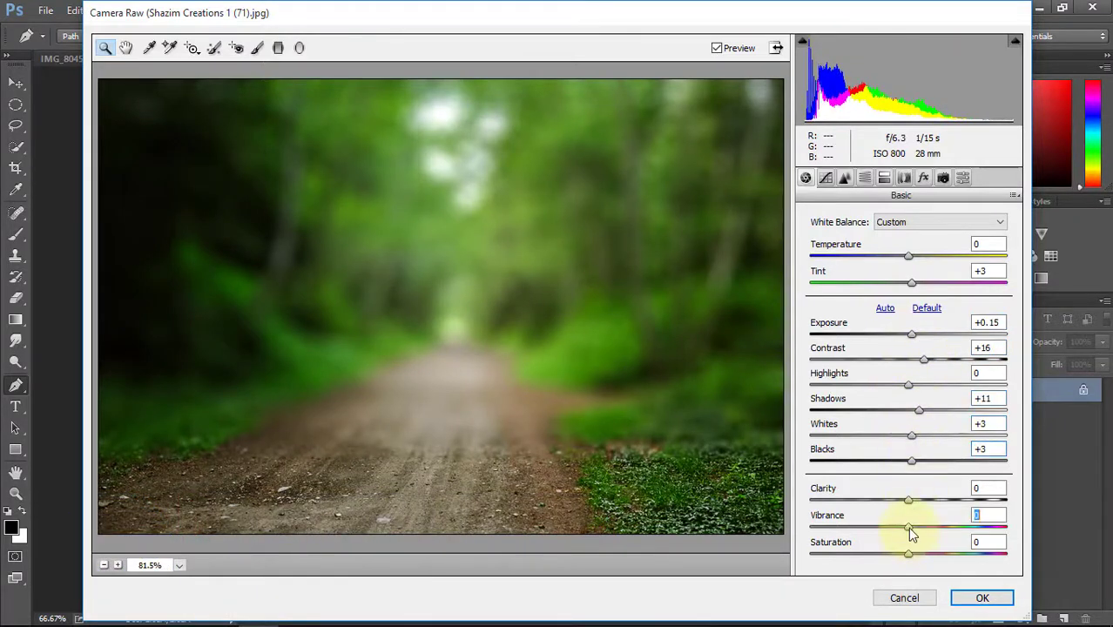
{"action": "mouse_move", "coordinate": [908, 527]}
{"action": "left_mouse_down"}
{"action": "mouse_move", "coordinate": [882, 527]}
{"action": "mouse_move", "coordinate": [911, 527]}
{"action": "left_mouse_up"}
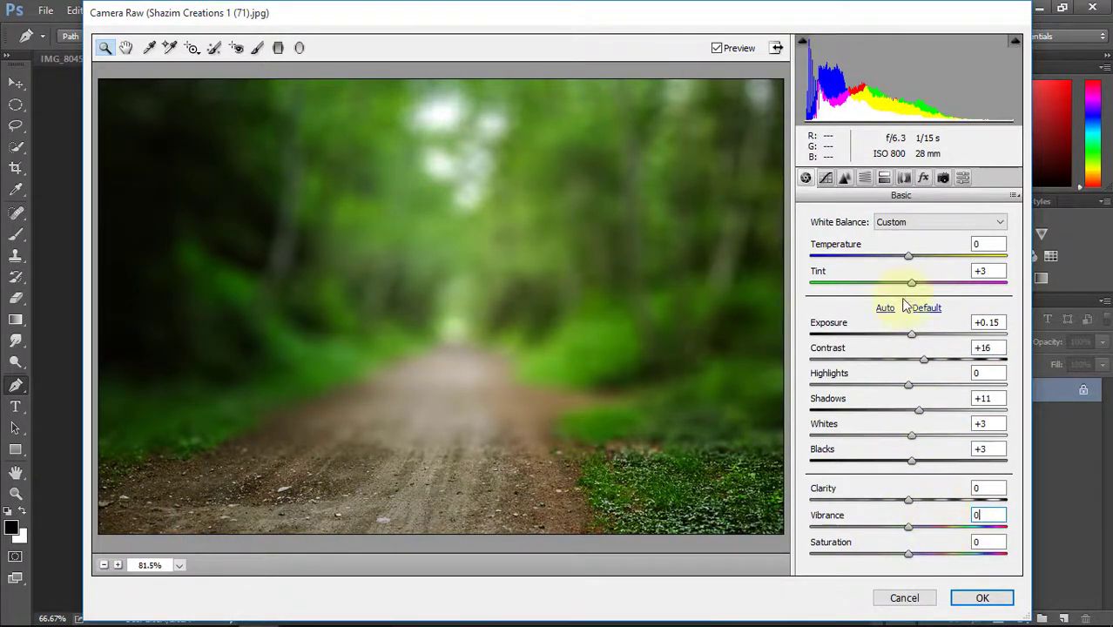
{"action": "left_click_drag", "start_coordinate": [930, 289], "coordinate": [914, 294]}
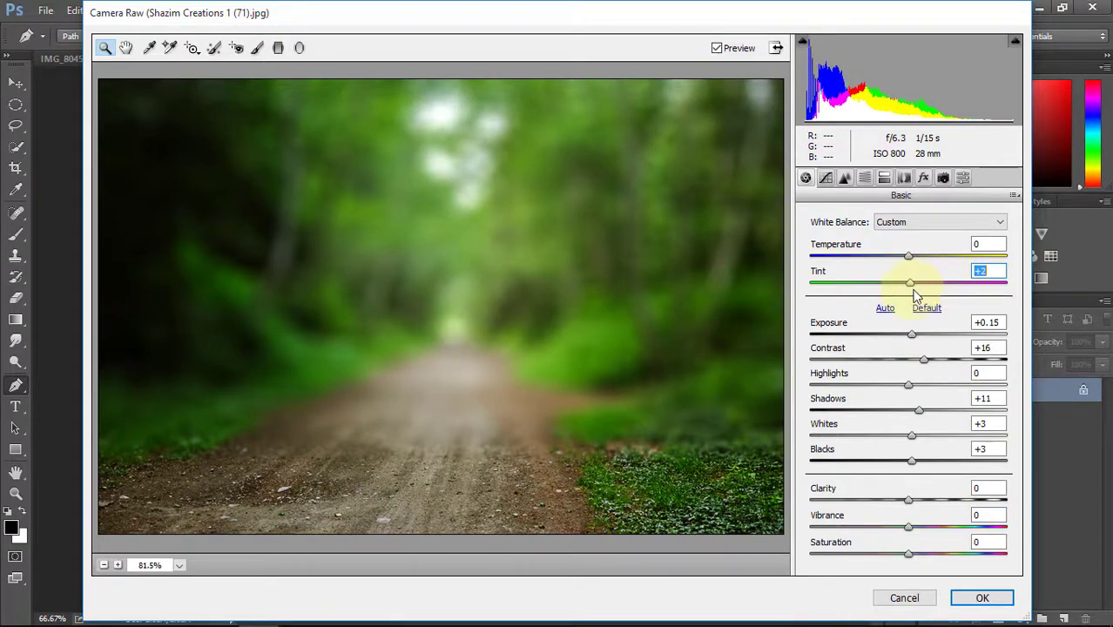
{"action": "left_click", "coordinate": [979, 599]}
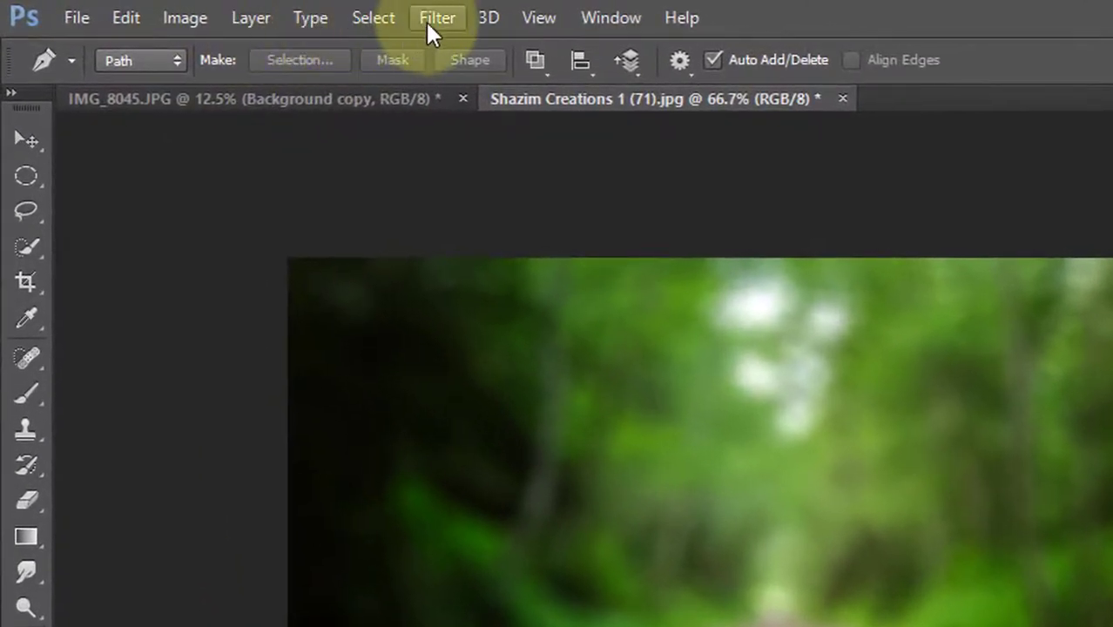
- Open Color Efex Pro 4 on the forest photo and choose the Cross Processing filter
{"action": "left_click", "coordinate": [425, 20]}
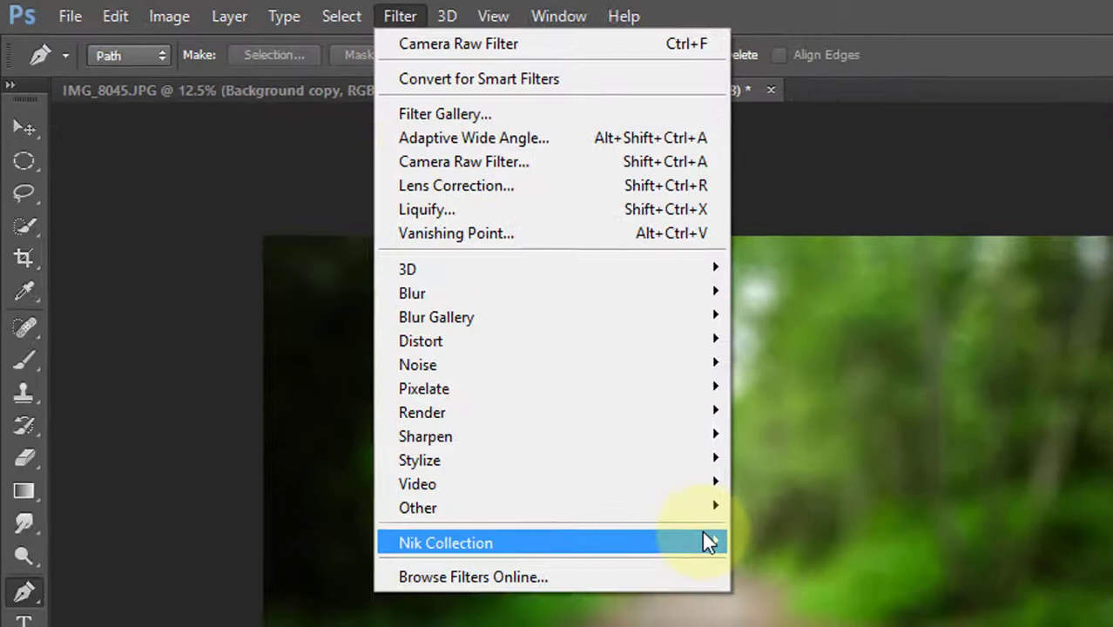
{"action": "mouse_move", "coordinate": [782, 592]}
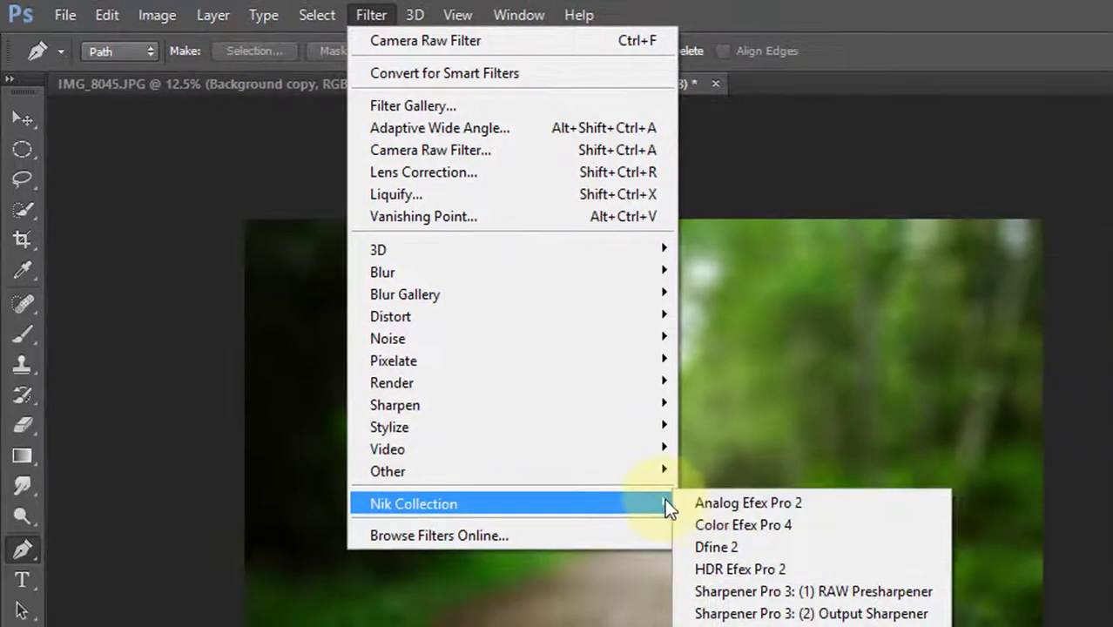
{"action": "left_click", "coordinate": [770, 521]}
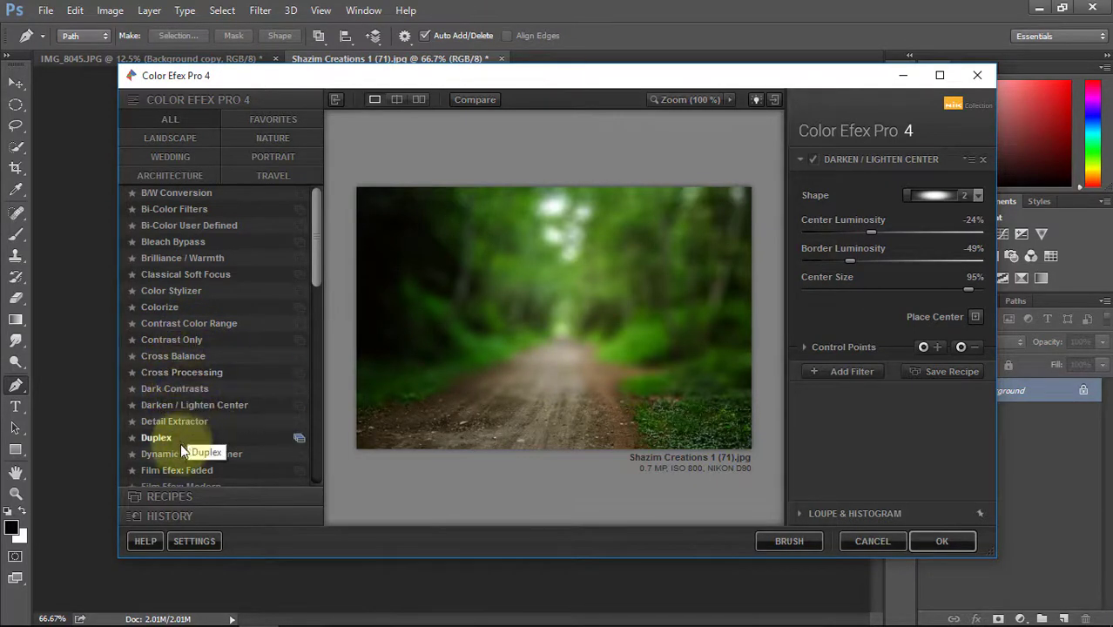
{"action": "scroll", "coordinate": [183, 414], "scroll_direction": "down", "scroll_amount": 3}
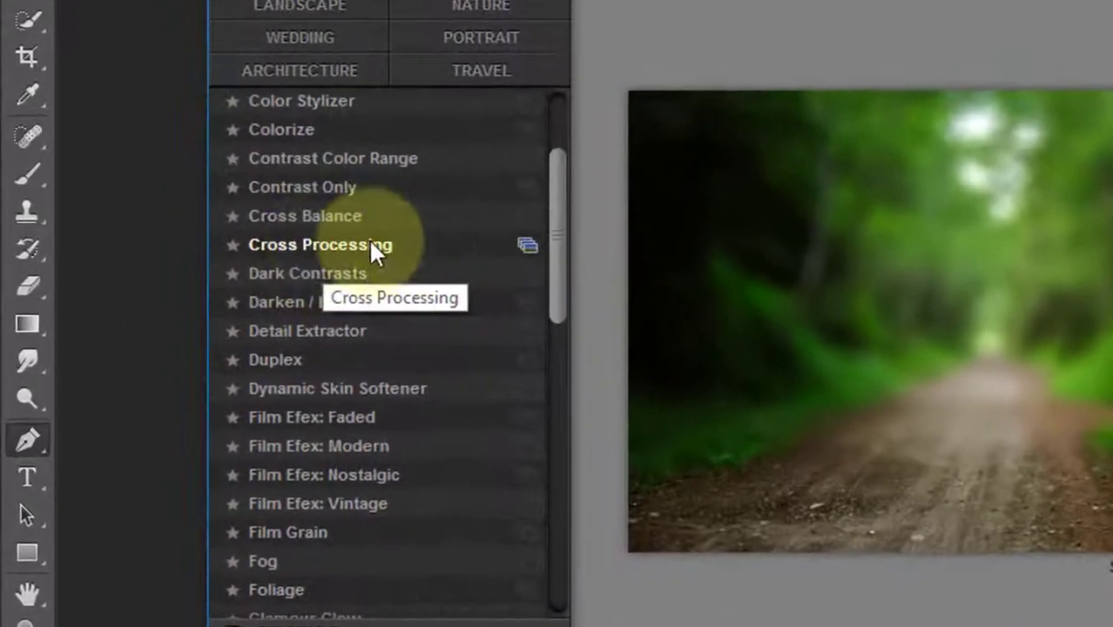
{"action": "left_click", "coordinate": [316, 242]}
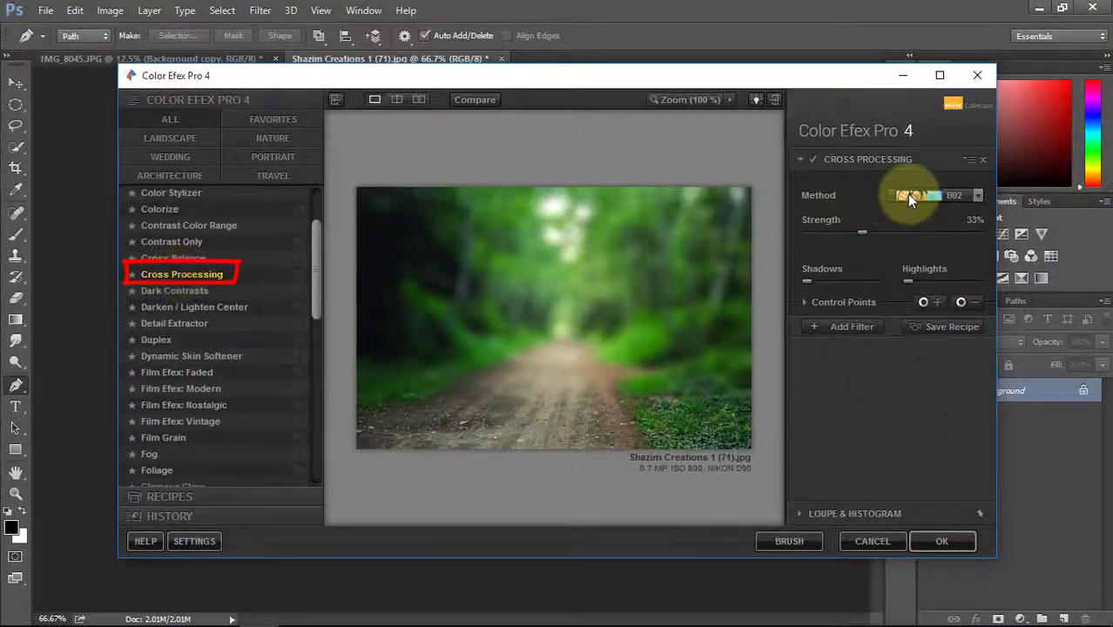
- Set the Cross Processing method to B04 with a strength of about 31% and apply the filter
{"action": "left_click", "coordinate": [977, 195]}
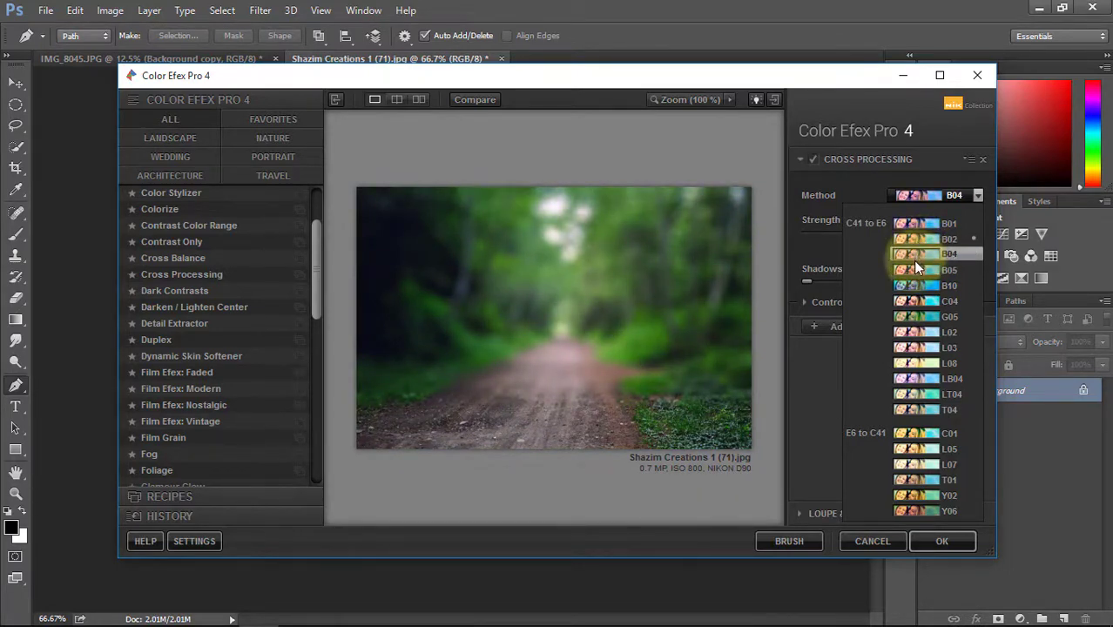
{"action": "left_click", "coordinate": [913, 257]}
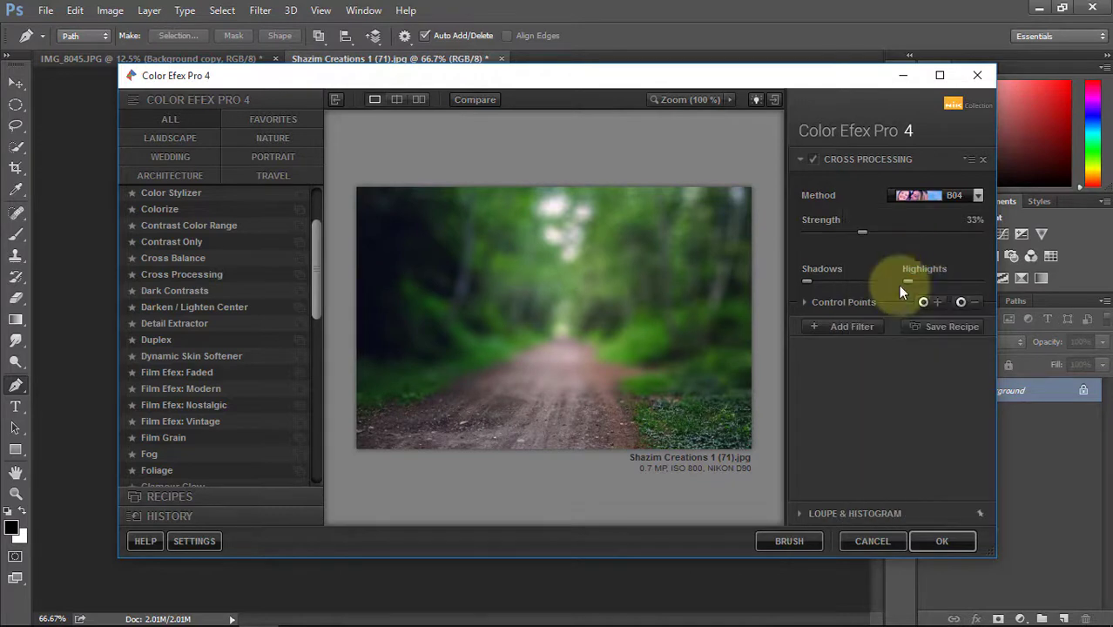
{"action": "mouse_move", "coordinate": [865, 242]}
{"action": "left_mouse_down"}
{"action": "mouse_move", "coordinate": [882, 236]}
{"action": "mouse_move", "coordinate": [847, 236]}
{"action": "mouse_move", "coordinate": [864, 238]}
{"action": "left_mouse_up"}
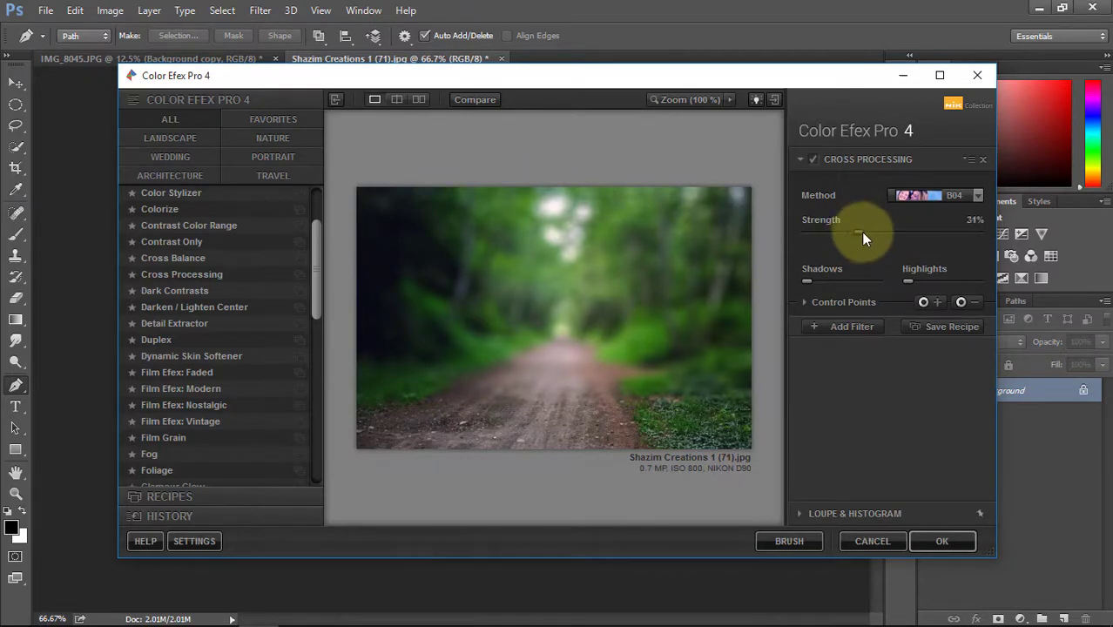
{"action": "left_click", "coordinate": [931, 540]}
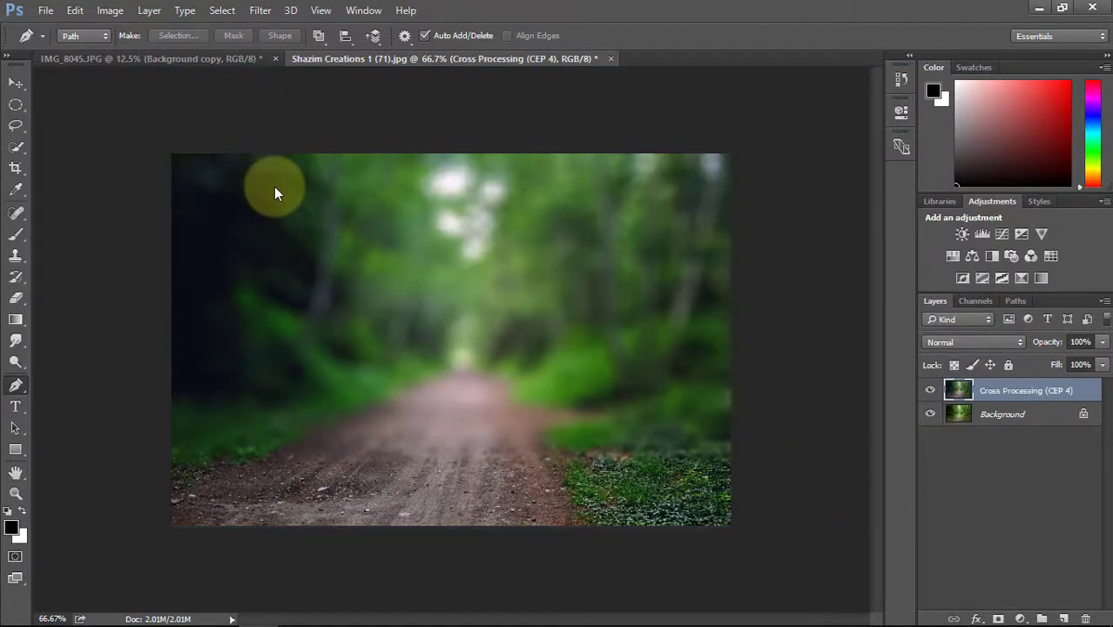
- Bring the man's cutout layer from IMG_8045.JPG into the forest road document with the Move tool
{"action": "left_click", "coordinate": [136, 58]}
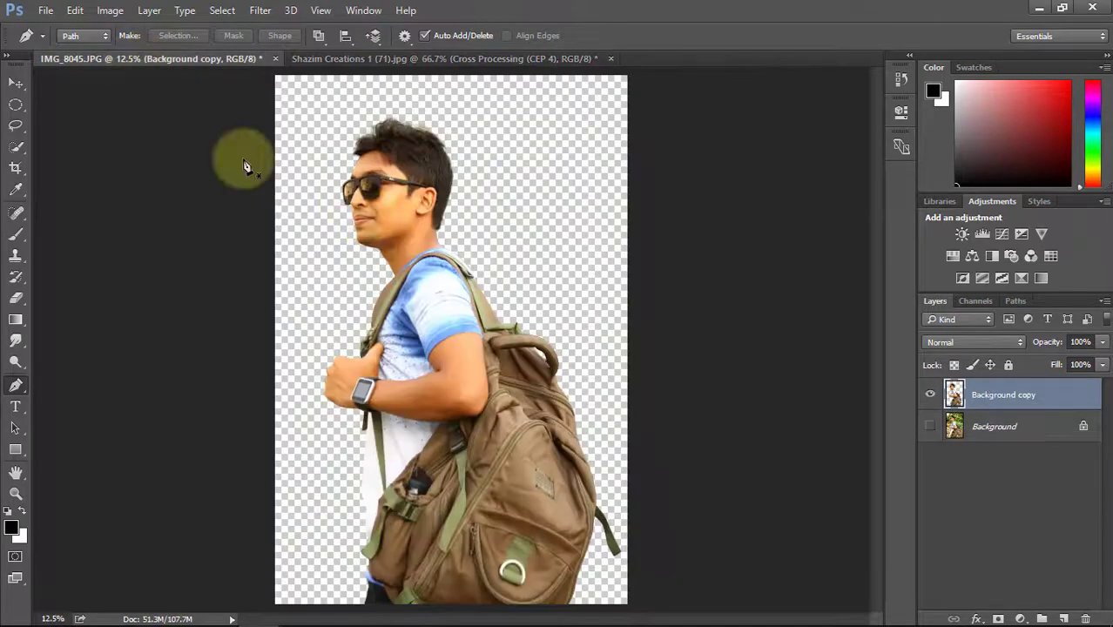
{"action": "left_click", "coordinate": [16, 84]}
{"action": "left_click_drag", "start_coordinate": [396, 219], "coordinate": [418, 243]}
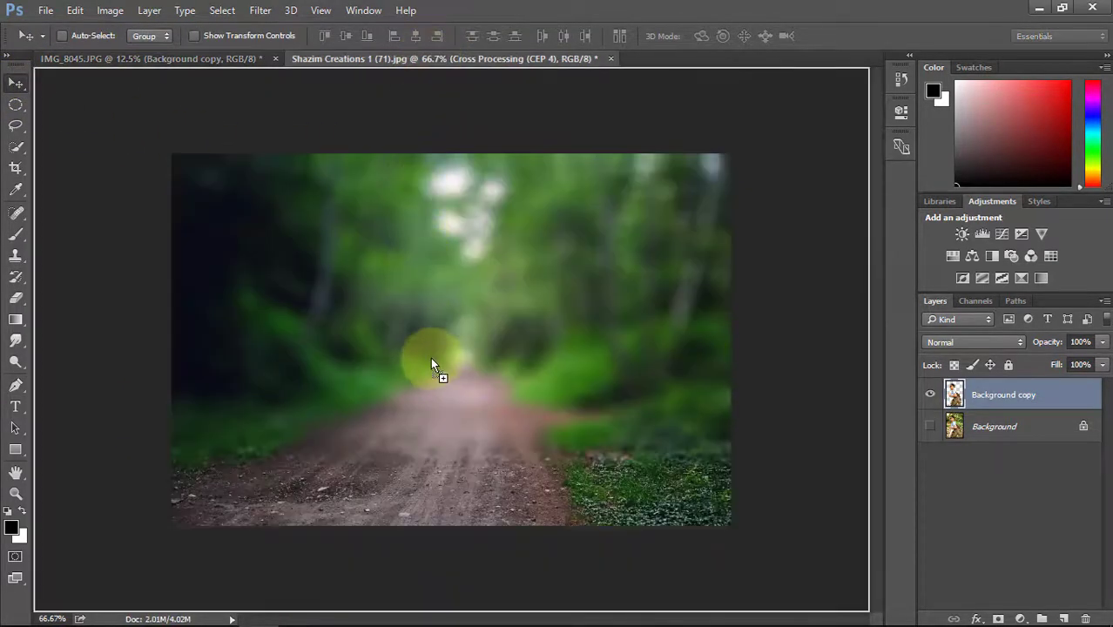
{"action": "left_click_drag", "start_coordinate": [431, 364], "coordinate": [431, 363]}
- Free-transform the man's cutout, scaling it proportionally to about 15% and moving it over the forest road image
{"action": "key", "text": "ctrl+t"}
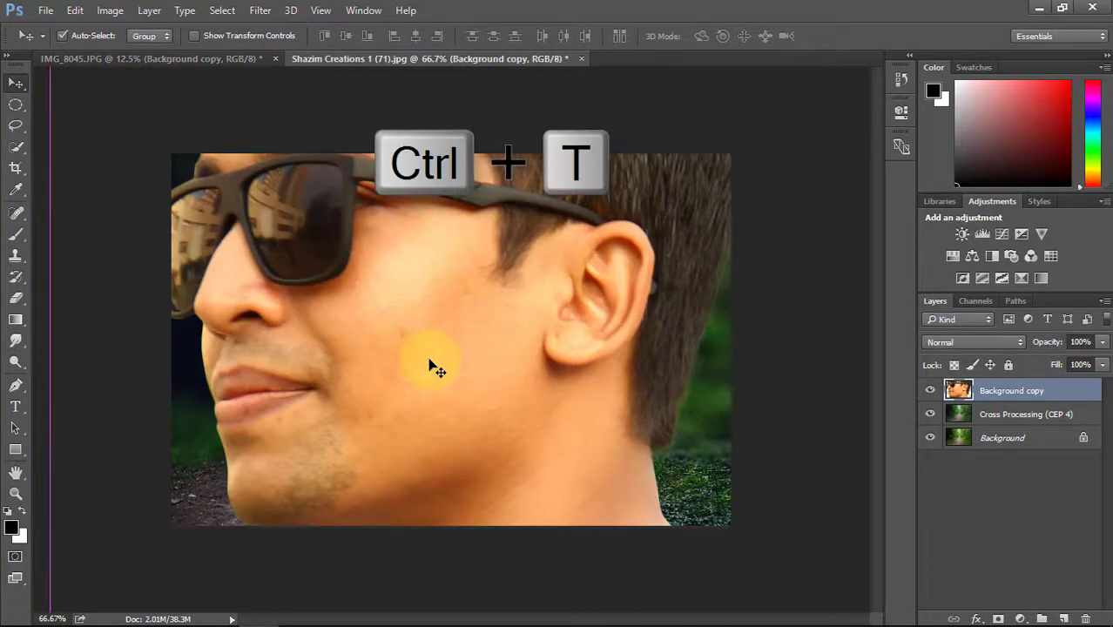
{"action": "left_click", "coordinate": [416, 360], "text": "alt"}
{"action": "left_click", "coordinate": [417, 360], "text": "alt"}
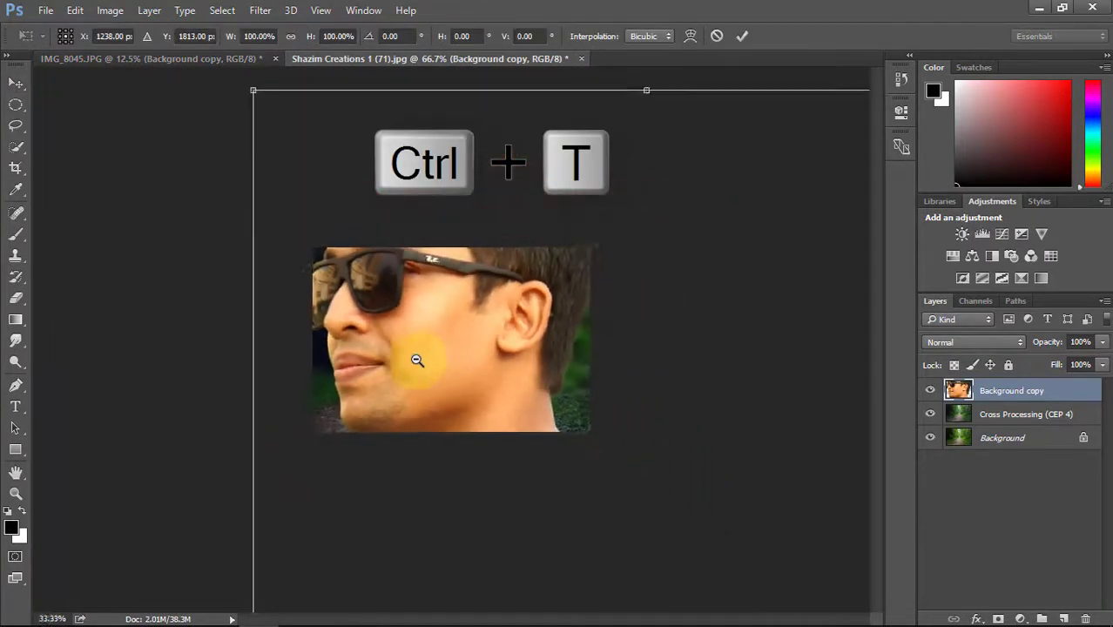
{"action": "left_click", "coordinate": [416, 360], "text": "alt"}
{"action": "left_click", "coordinate": [416, 360], "text": "alt"}
{"action": "left_click", "coordinate": [416, 360], "text": "alt"}
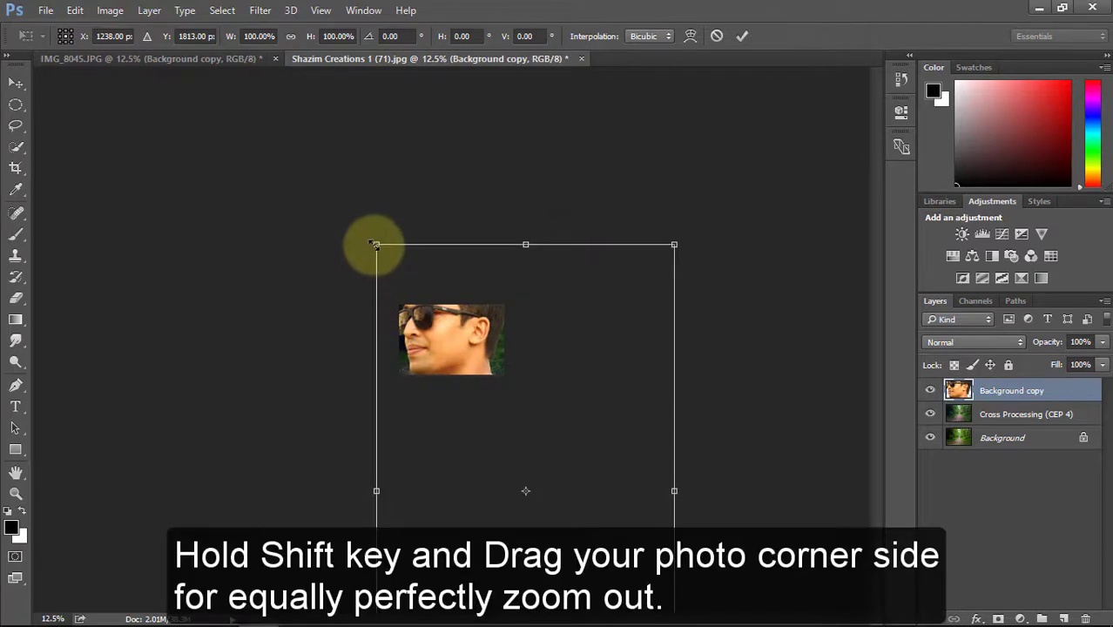
{"action": "left_click_drag", "start_coordinate": [376, 245], "coordinate": [581, 580]}
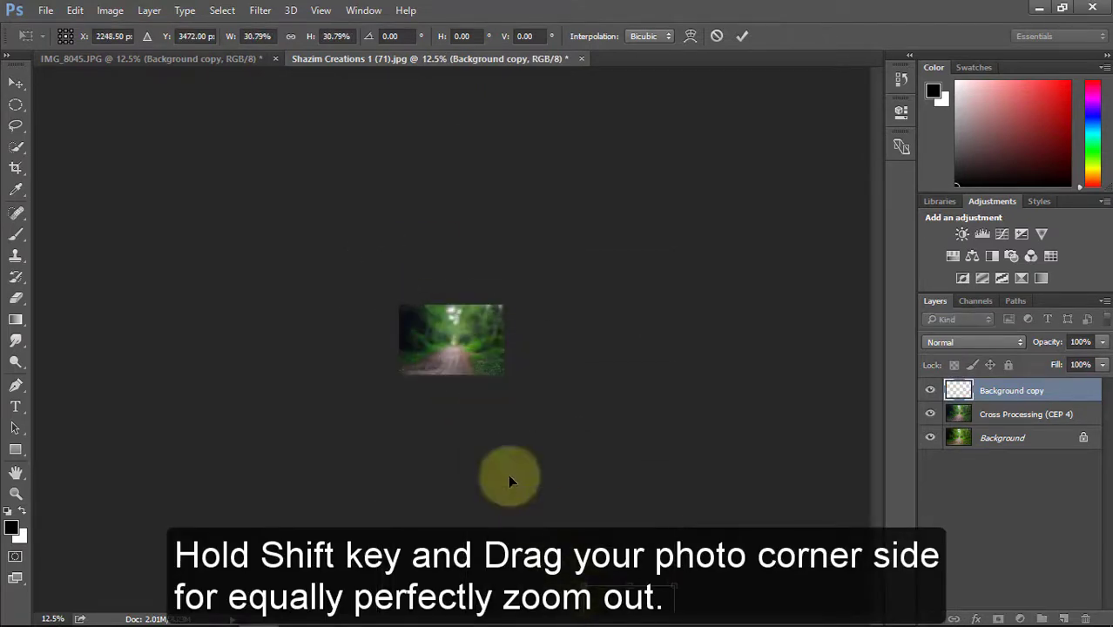
{"action": "left_click_drag", "start_coordinate": [510, 481], "coordinate": [461, 353]}
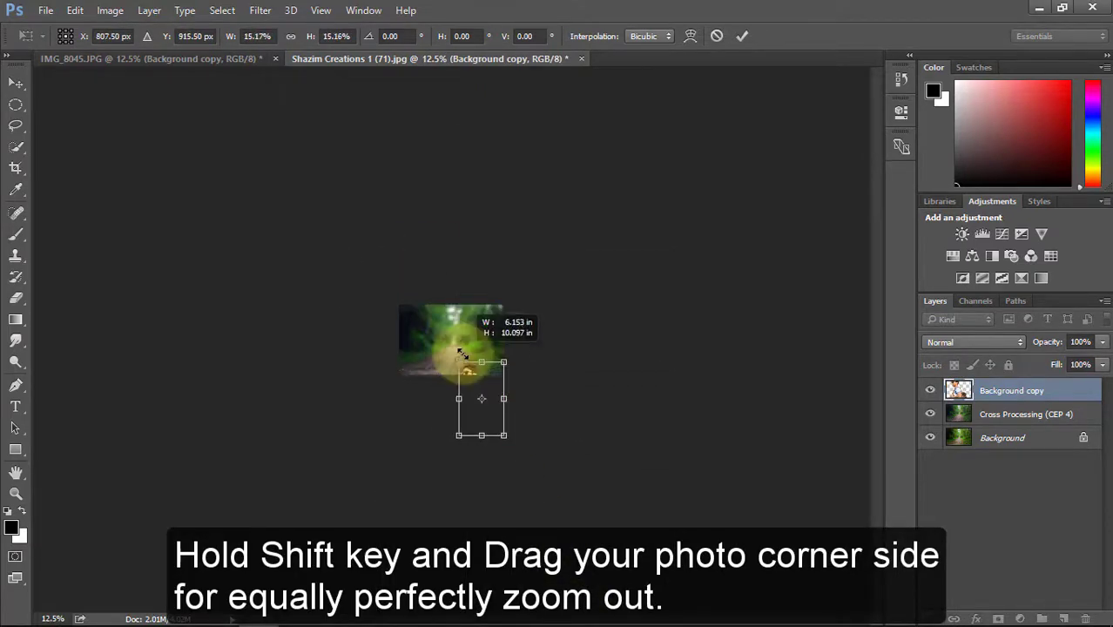
{"action": "left_click_drag", "start_coordinate": [480, 394], "coordinate": [448, 345]}
- Fine-tune the man's size and position so he stands left of the road's centre, and apply the transform
{"action": "left_click", "coordinate": [442, 341], "text": "ctrl"}
{"action": "left_click", "coordinate": [442, 340], "text": "ctrl"}
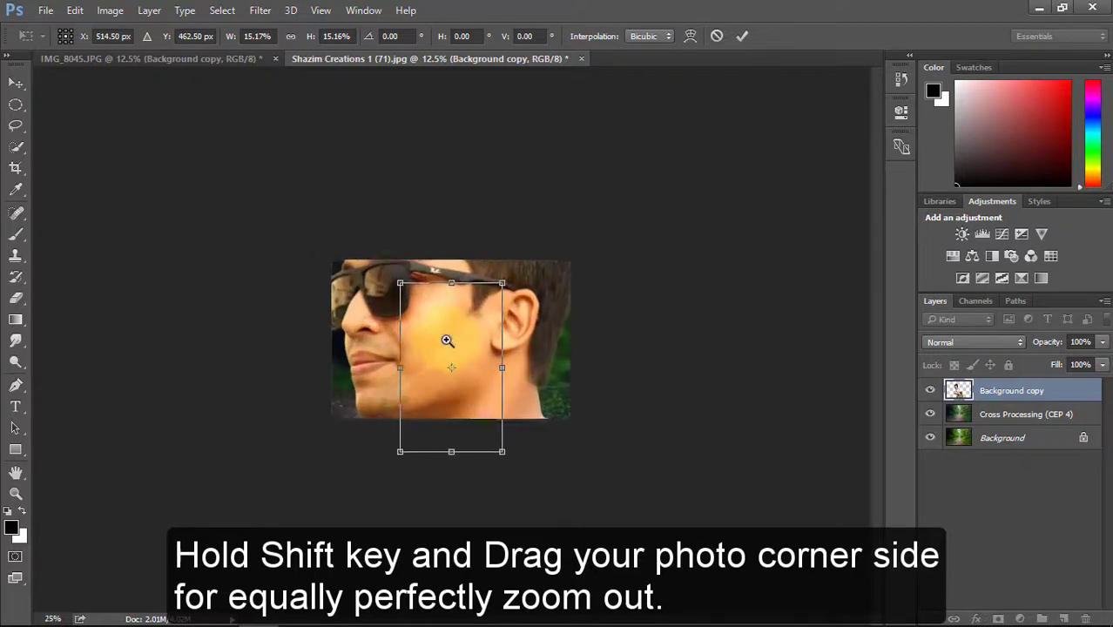
{"action": "left_click", "coordinate": [445, 340], "text": "ctrl"}
{"action": "left_click", "coordinate": [445, 339], "text": "ctrl"}
{"action": "left_click_drag", "start_coordinate": [370, 254], "coordinate": [390, 279]}
{"action": "left_click_drag", "start_coordinate": [389, 446], "coordinate": [339, 399]}
{"action": "key", "text": "ctrl+plus"}
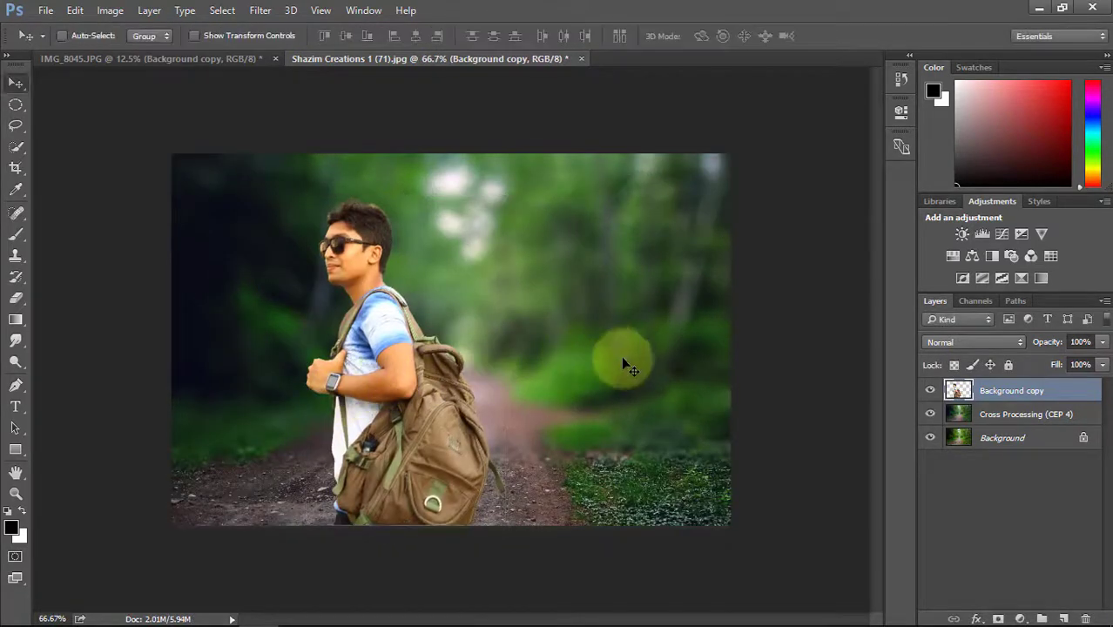
{"action": "key", "text": "Return"}
- Open the forest-tree-moss-stump stock photo from the Outdoor Portrait Edit folder
{"action": "left_click", "coordinate": [48, 16]}
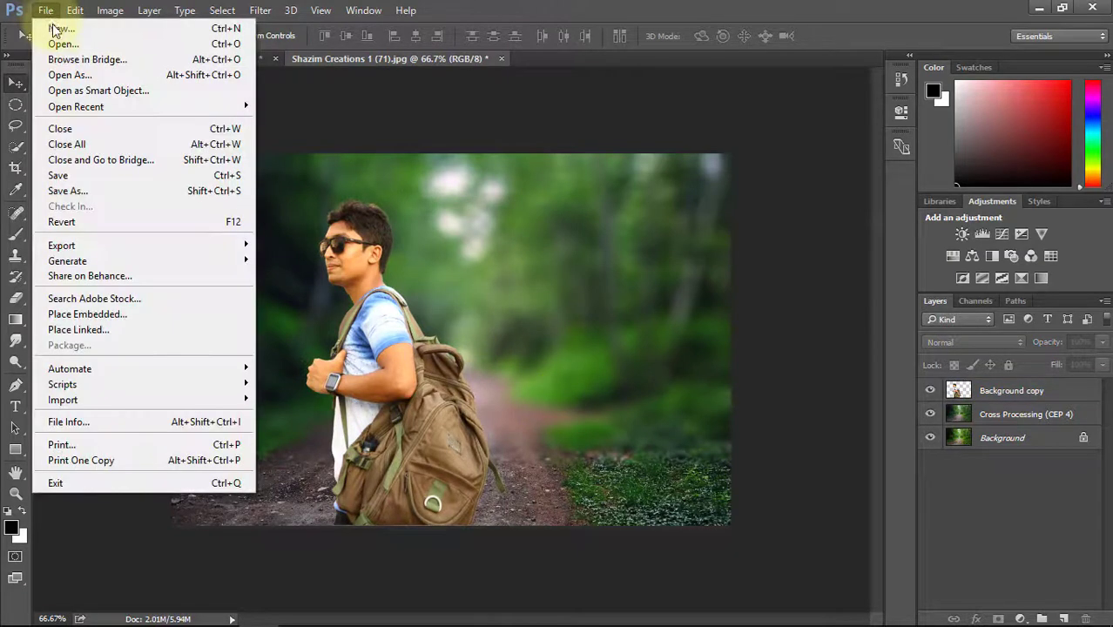
{"action": "left_click", "coordinate": [54, 41]}
{"action": "left_click", "coordinate": [481, 131]}
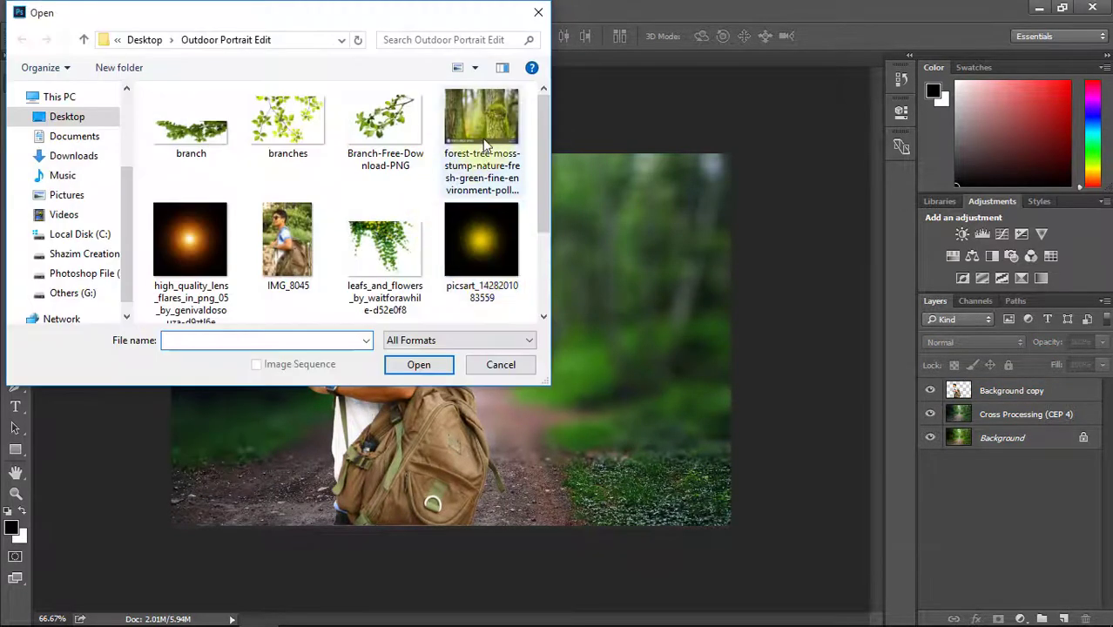
{"action": "left_click", "coordinate": [422, 364]}
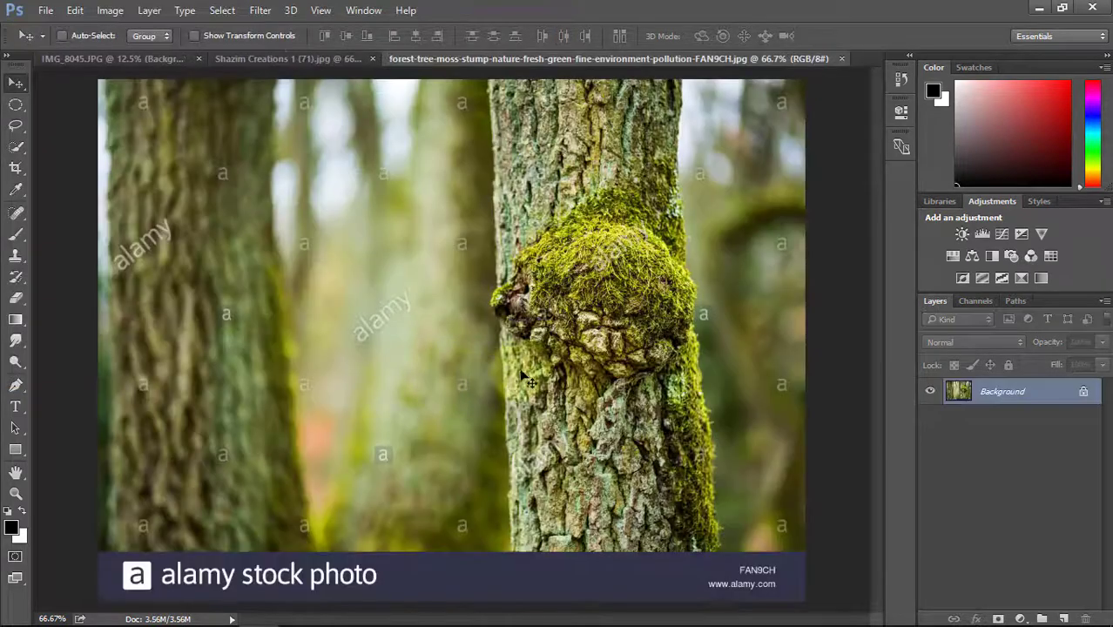
- Start a Pen tool path at the base of the mossy trunk and trace its left edge up to the knot
{"action": "left_click", "coordinate": [19, 385]}
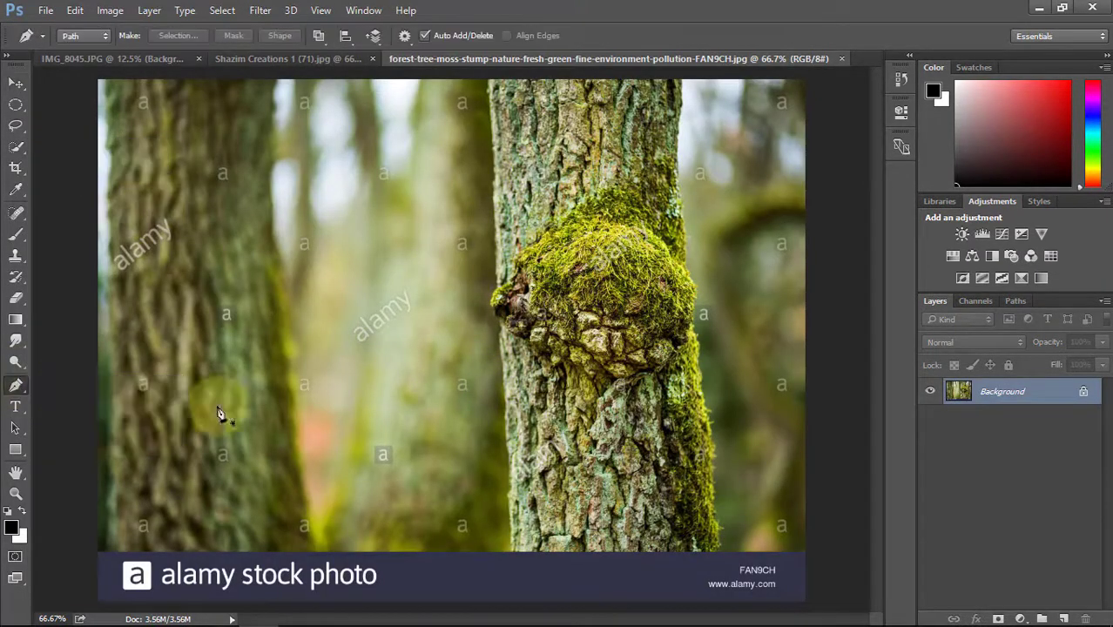
{"action": "scroll", "coordinate": [531, 483], "scroll_direction": "up", "scroll_amount": 1}
{"action": "left_click_drag", "start_coordinate": [558, 542], "coordinate": [527, 471]}
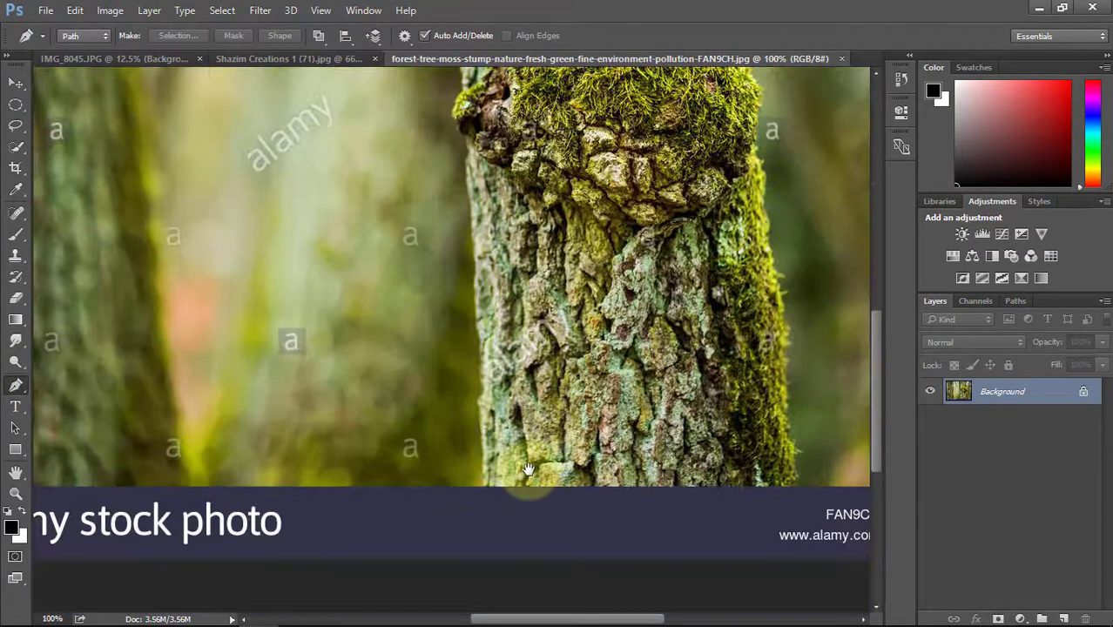
{"action": "left_click", "coordinate": [488, 494]}
{"action": "left_click", "coordinate": [474, 277]}
{"action": "left_click", "coordinate": [469, 203]}
{"action": "left_click", "coordinate": [465, 168]}
{"action": "key", "text": "ctrl+plus"}
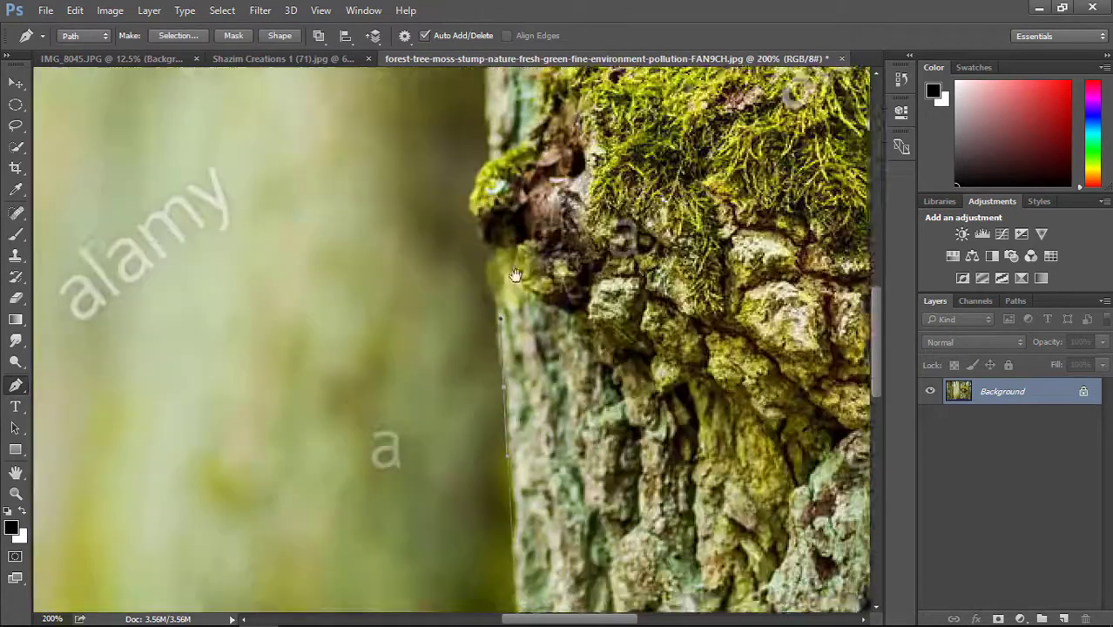
- Continue the path around the knot and up the trunk's left edge to the top of the photo
{"action": "scroll", "coordinate": [492, 183], "scroll_direction": "up", "scroll_amount": 5}
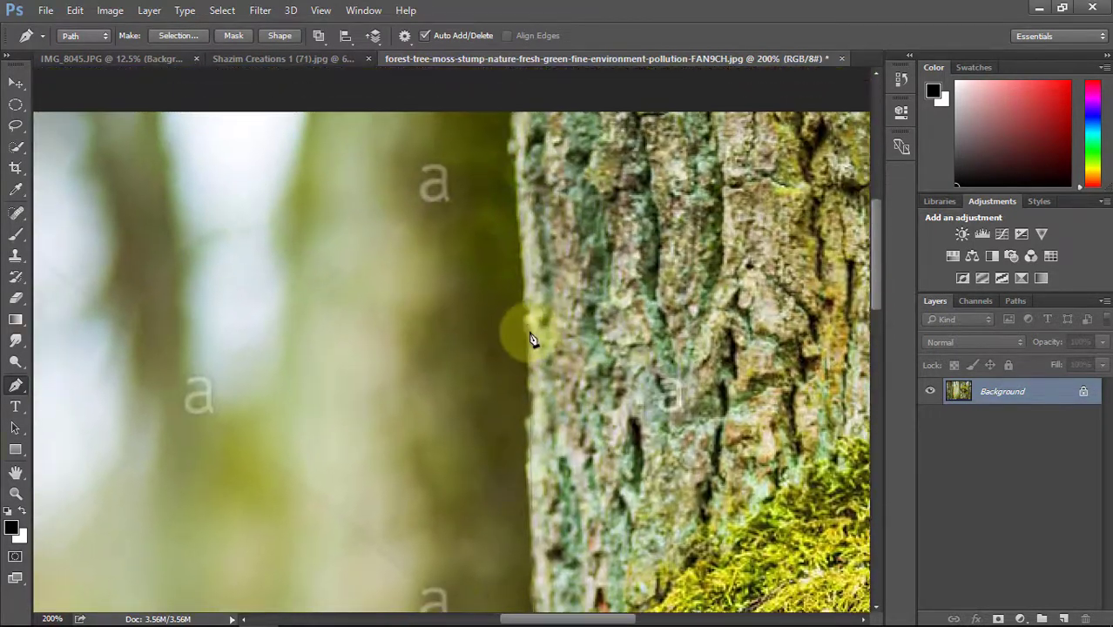
{"action": "left_click", "coordinate": [506, 315]}
{"action": "left_click", "coordinate": [505, 247]}
{"action": "left_click", "coordinate": [488, 166]}
{"action": "scroll", "coordinate": [509, 149], "scroll_direction": "up", "scroll_amount": 2}
{"action": "scroll", "coordinate": [566, 240], "scroll_direction": "right", "scroll_amount": 5}
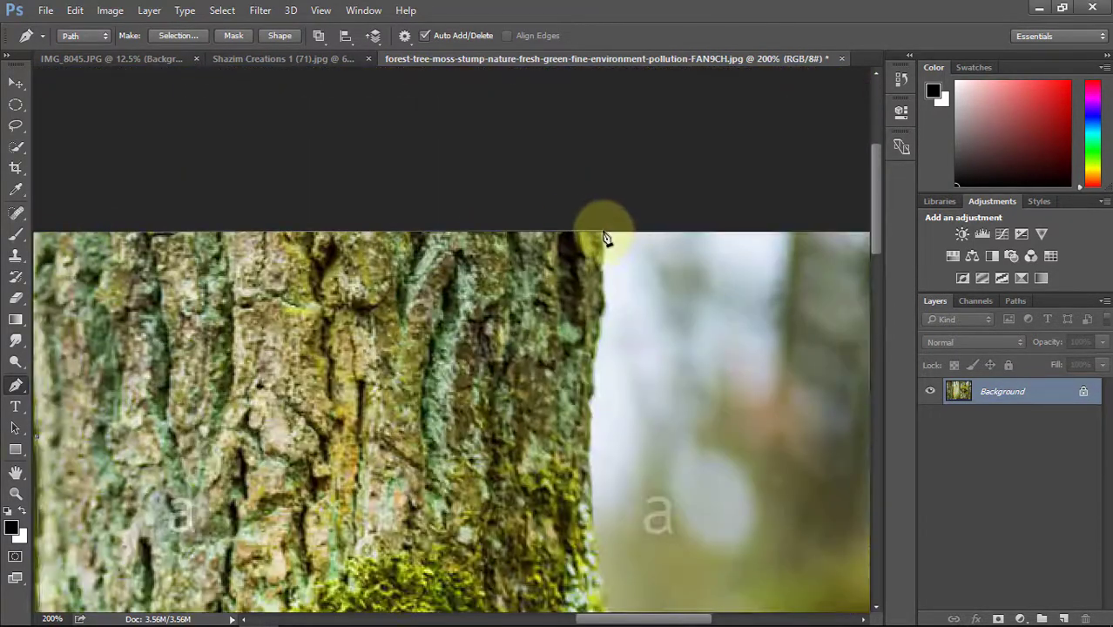
- Trace the trunk's right edge down past the moss to its base and close the path at the starting point
{"action": "scroll", "coordinate": [602, 226], "scroll_direction": "down", "scroll_amount": 3}
{"action": "left_click", "coordinate": [606, 406]}
{"action": "scroll", "coordinate": [608, 392], "scroll_direction": "down", "scroll_amount": 5}
{"action": "left_click", "coordinate": [615, 376]}
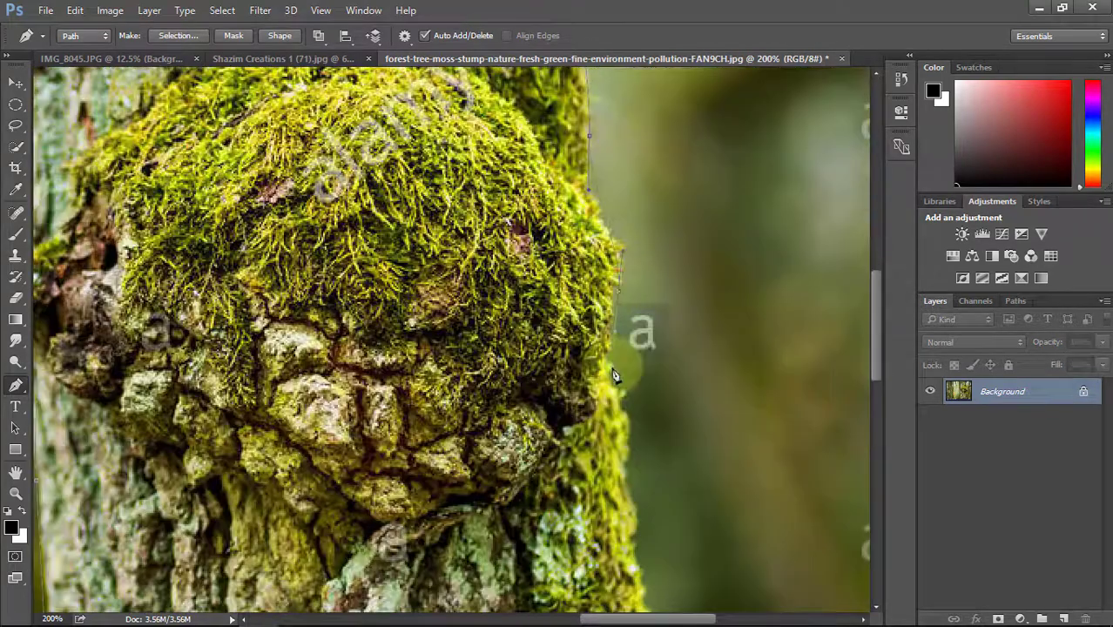
{"action": "scroll", "coordinate": [615, 376], "scroll_direction": "down", "scroll_amount": 10}
{"action": "scroll", "coordinate": [614, 397], "scroll_direction": "left", "scroll_amount": 5}
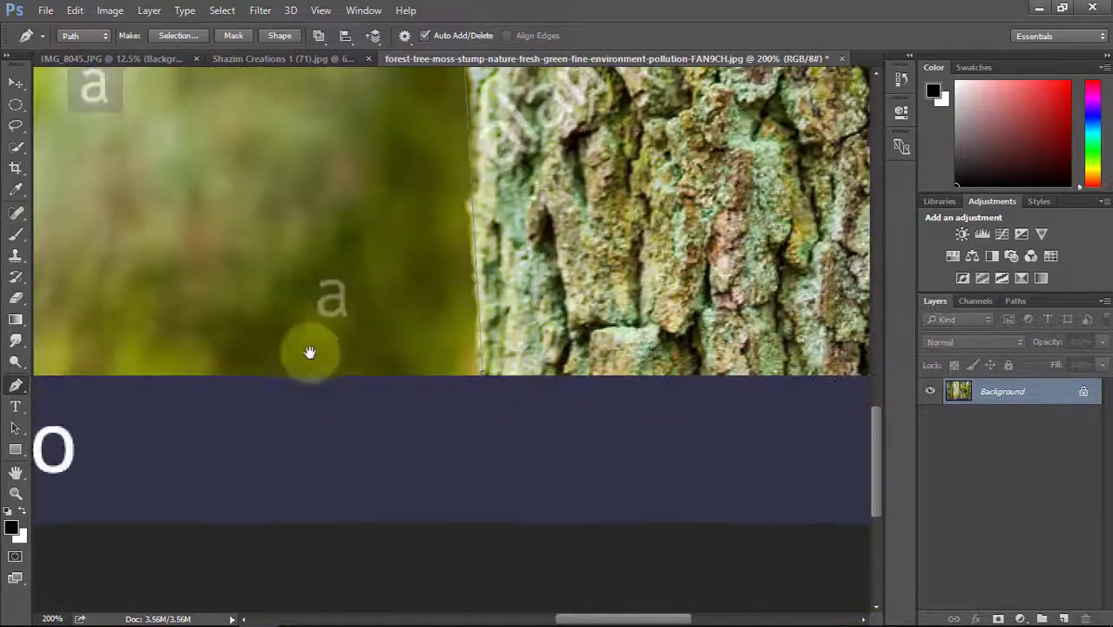
{"action": "left_click", "coordinate": [530, 378]}
- Convert the trunk path into a selection and output it to a new layer with Refine Edge
{"action": "key", "text": "ctrl+0"}
{"action": "key", "text": "ctrl+plus"}
{"action": "right_click", "coordinate": [574, 198]}
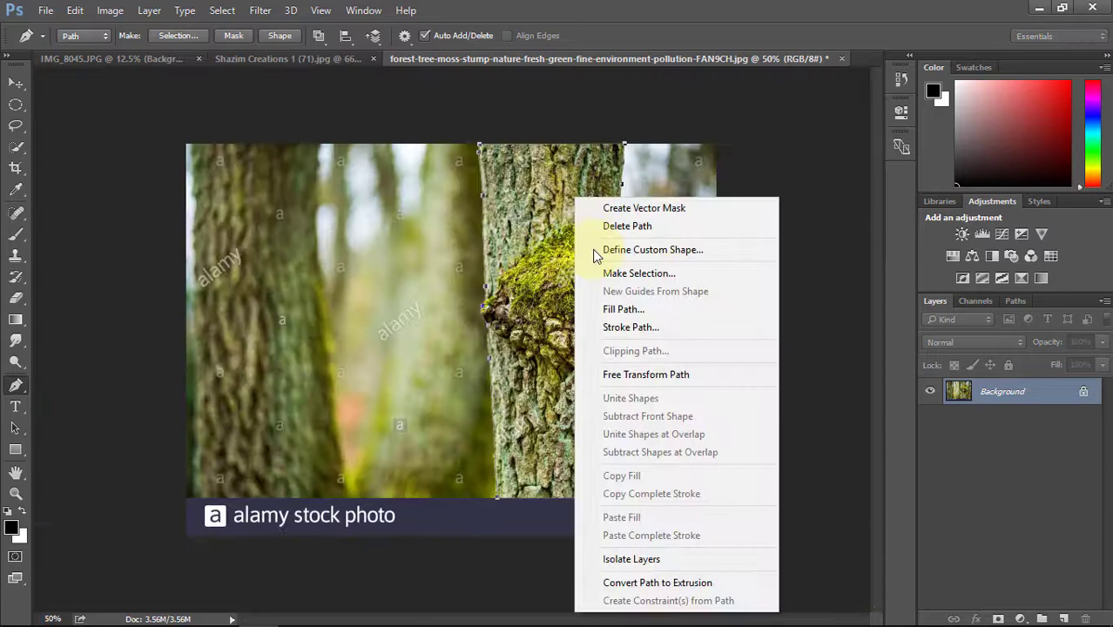
{"action": "left_click", "coordinate": [634, 277]}
{"action": "left_click", "coordinate": [640, 167]}
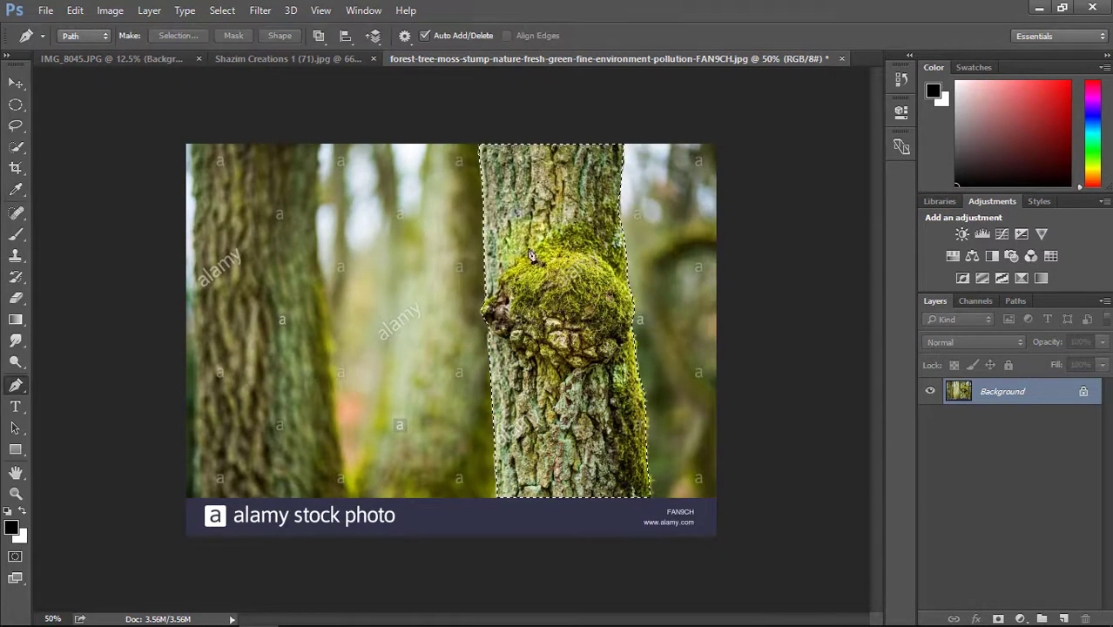
{"action": "key", "text": "ctrl+alt+r"}
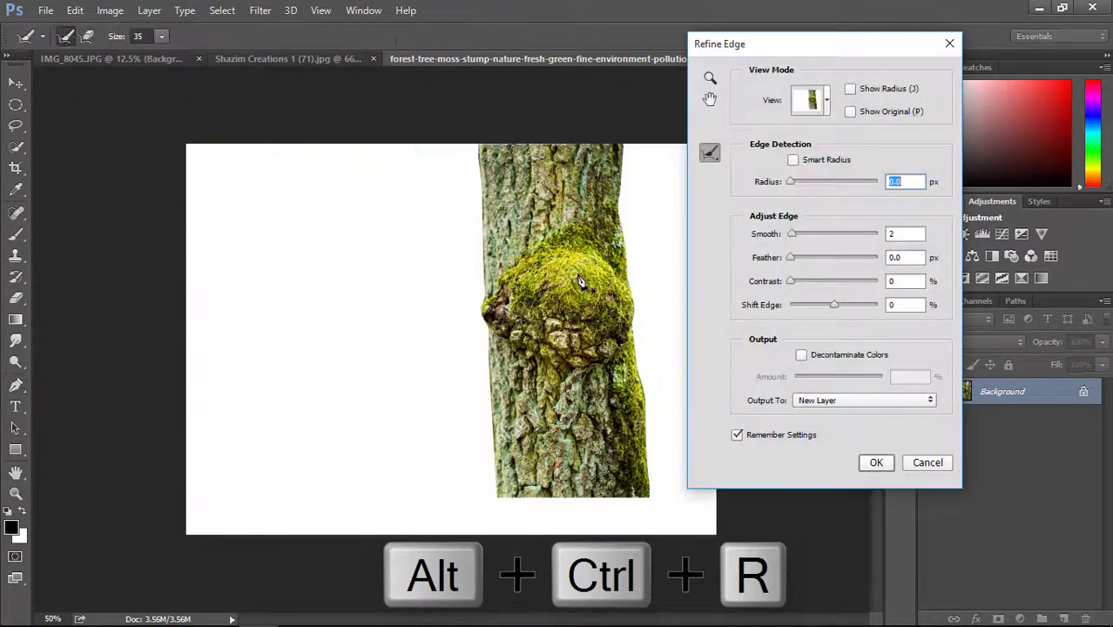
{"action": "left_click", "coordinate": [876, 463]}
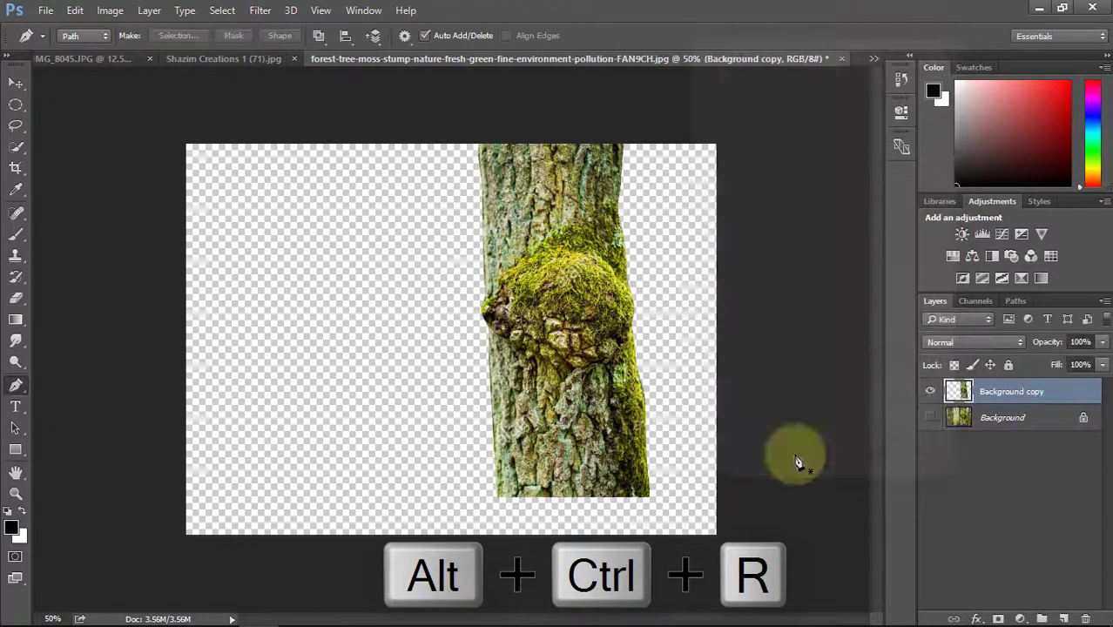
- Bring the trunk cutout into the forest road document with the Move tool and transform it to stand along the photo's right edge
{"action": "key", "text": "v"}
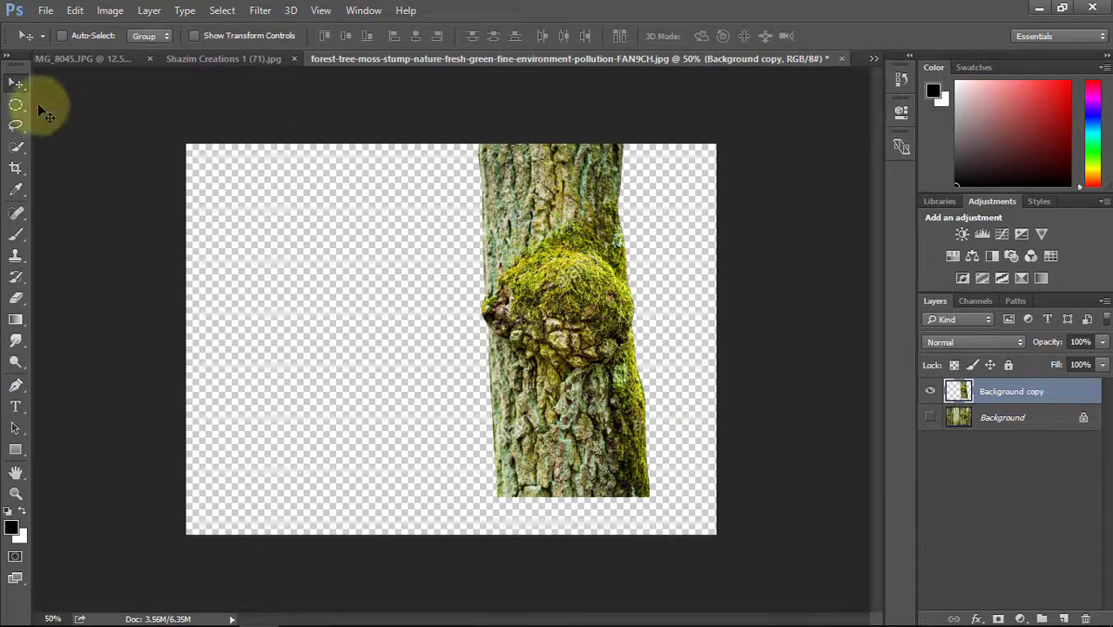
{"action": "left_click_drag", "start_coordinate": [557, 268], "coordinate": [645, 394]}
{"action": "key", "text": "ctrl+t"}
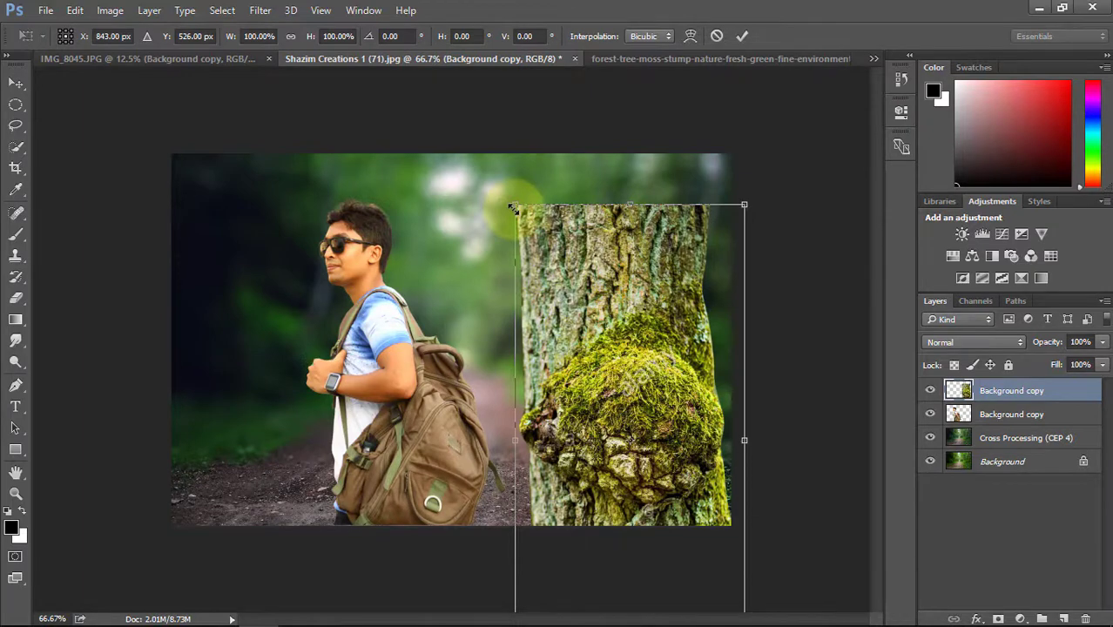
{"action": "left_click_drag", "start_coordinate": [516, 447], "coordinate": [556, 440]}
{"action": "left_click_drag", "start_coordinate": [629, 424], "coordinate": [575, 348]}
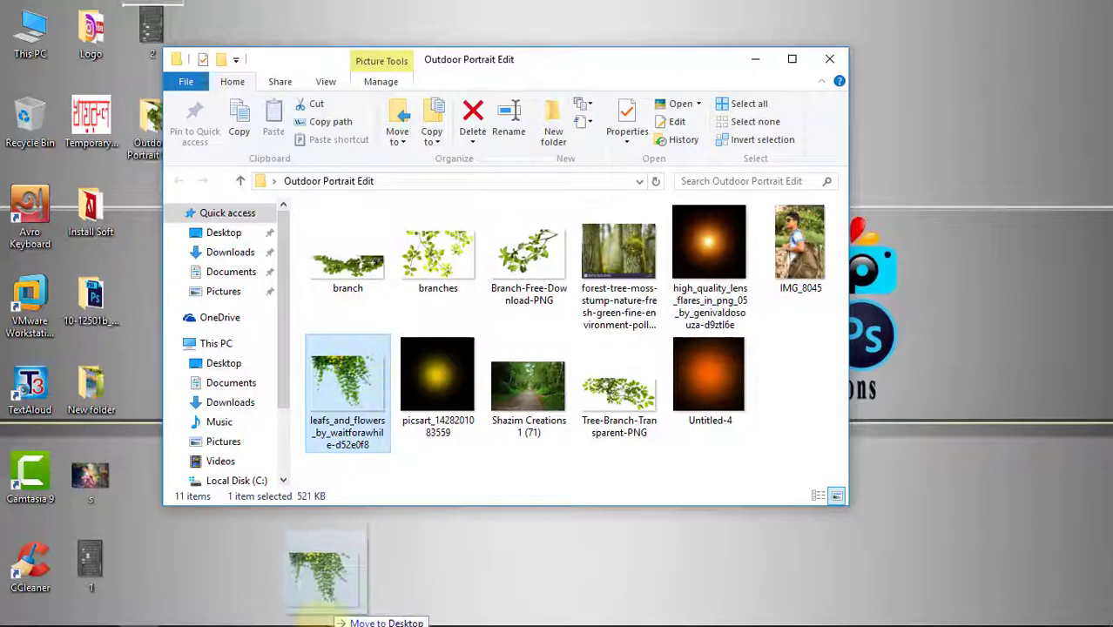
- Place the leafs_and_flowers image in the composite, flip it vertically and position it at the base of the trunk
{"action": "left_click_drag", "start_coordinate": [318, 610], "coordinate": [547, 463]}
{"action": "right_click", "coordinate": [459, 336]}
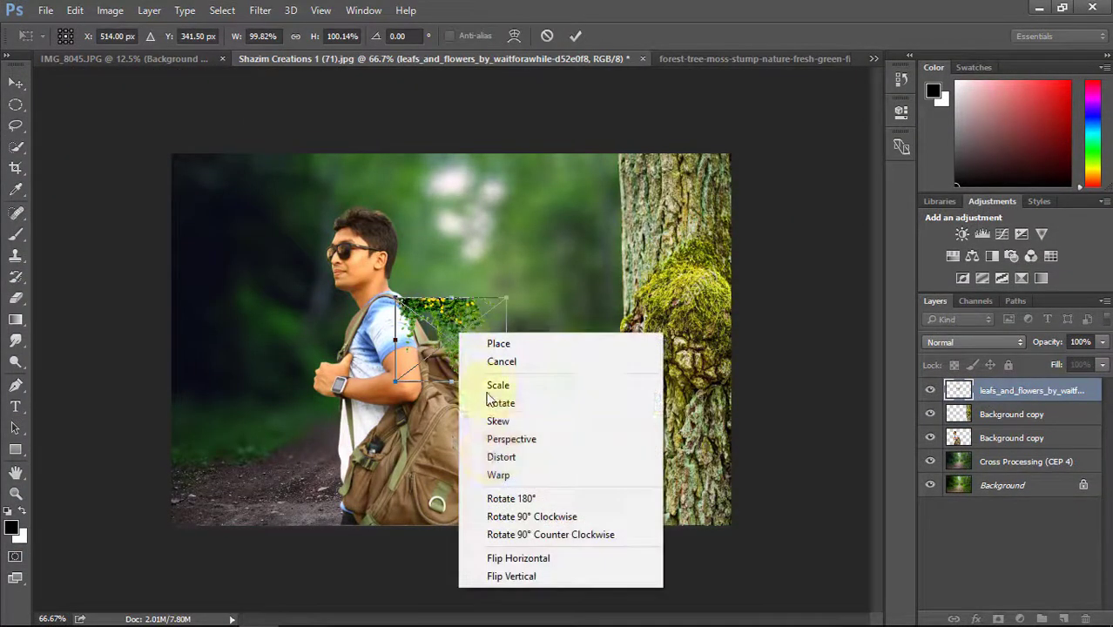
{"action": "left_click", "coordinate": [505, 578]}
{"action": "left_click_drag", "start_coordinate": [467, 383], "coordinate": [710, 514]}
{"action": "key", "text": "Return"}
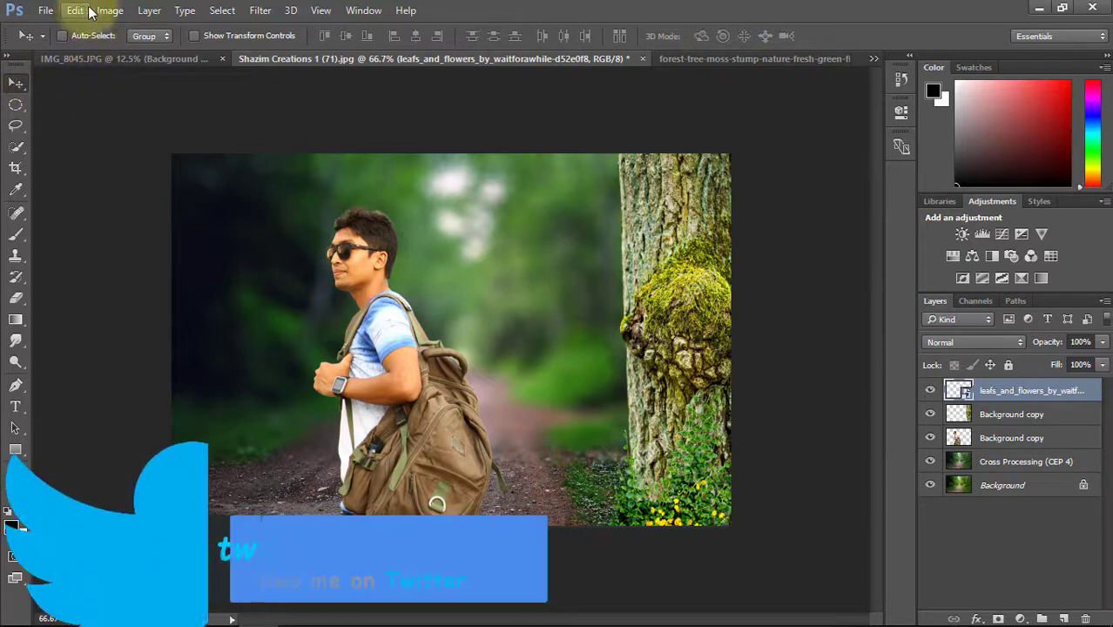
- Place the Tree-Branch-Transparent-PNG image in the composite, fitting it into the photo's upper-left corner
{"action": "left_click", "coordinate": [1037, 7]}
{"action": "left_click", "coordinate": [427, 261]}
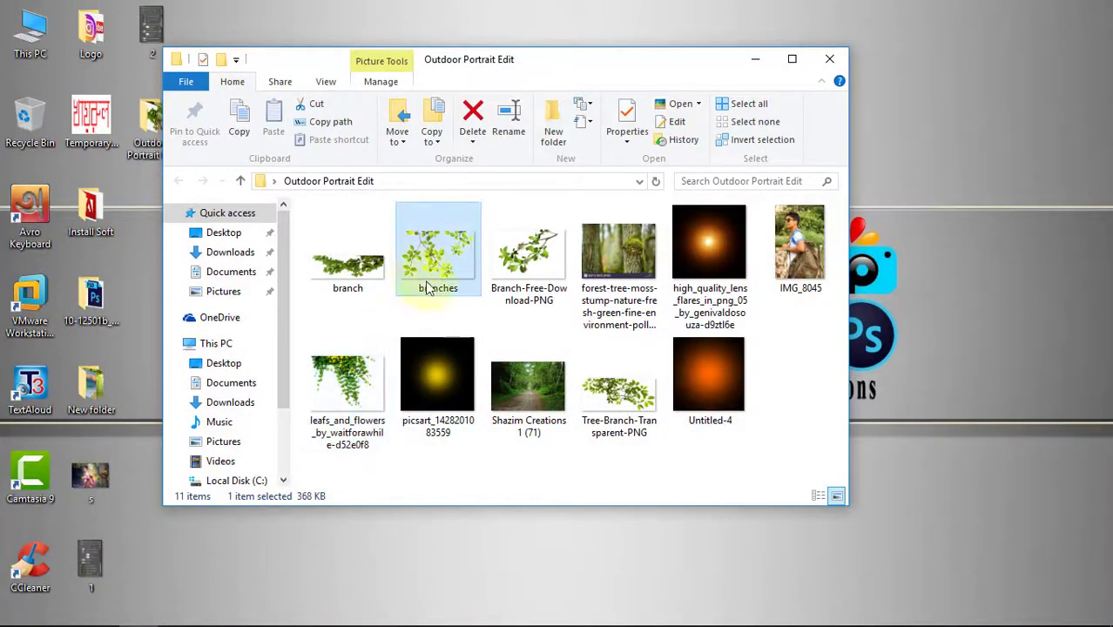
{"action": "left_click", "coordinate": [518, 257]}
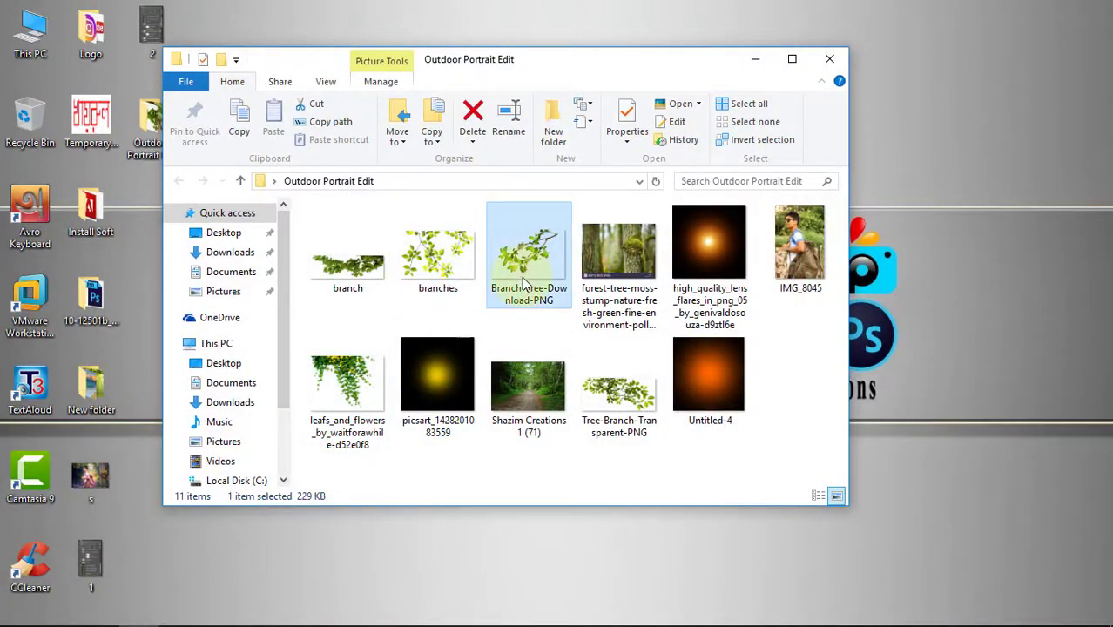
{"action": "left_click", "coordinate": [623, 409]}
{"action": "left_click_drag", "start_coordinate": [426, 623], "coordinate": [344, 237]}
{"action": "left_click_drag", "start_coordinate": [416, 289], "coordinate": [310, 209]}
{"action": "left_click_drag", "start_coordinate": [509, 288], "coordinate": [311, 228]}
{"action": "key", "text": "Return"}
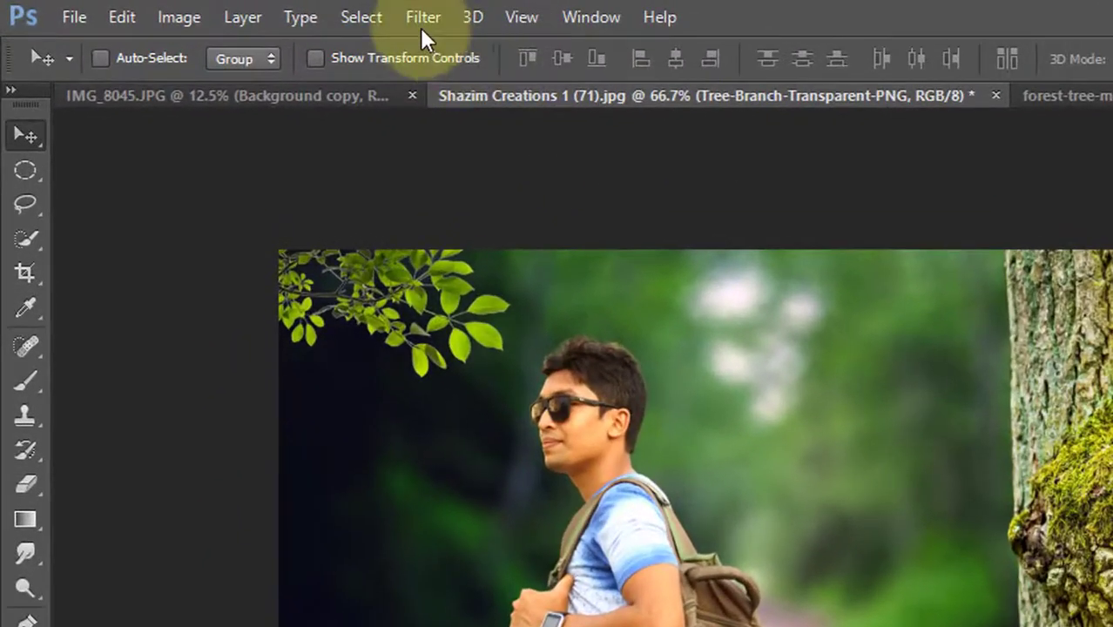
- Apply a Gaussian Blur with a radius of 5.9 pixels to the tree branch layer
{"action": "left_click", "coordinate": [272, 10]}
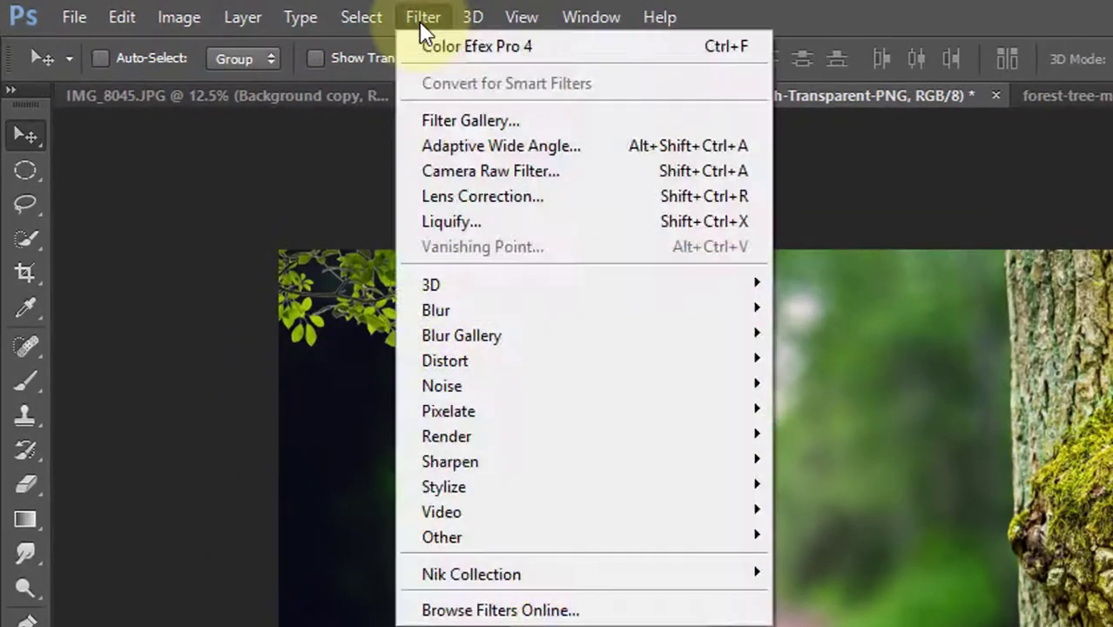
{"action": "mouse_move", "coordinate": [640, 310]}
{"action": "left_click", "coordinate": [840, 406]}
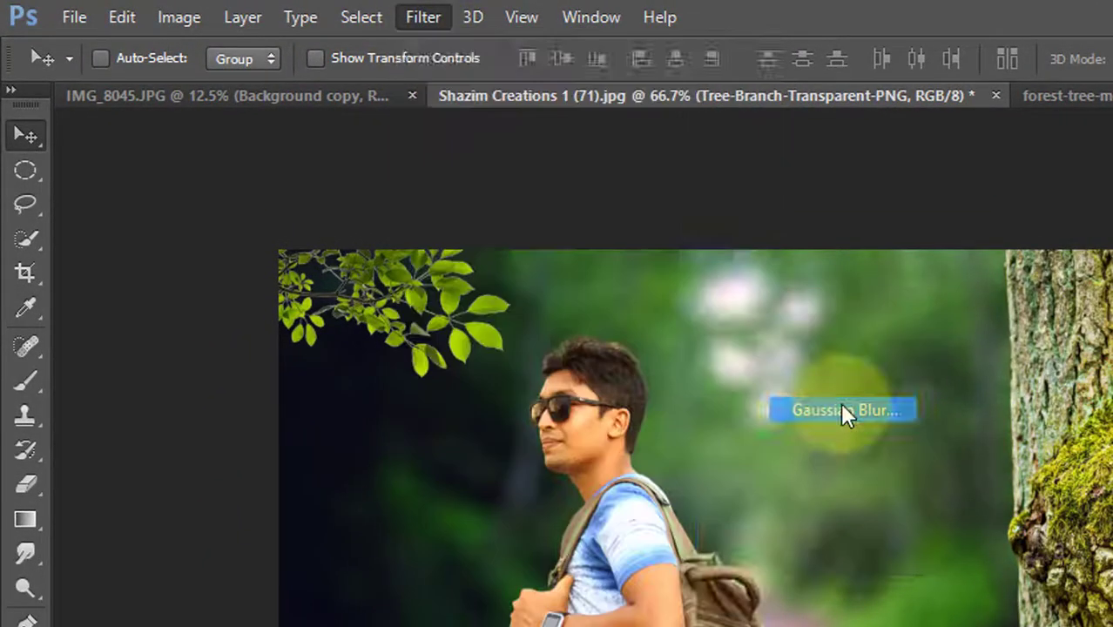
{"action": "left_click_drag", "start_coordinate": [786, 595], "coordinate": [791, 592]}
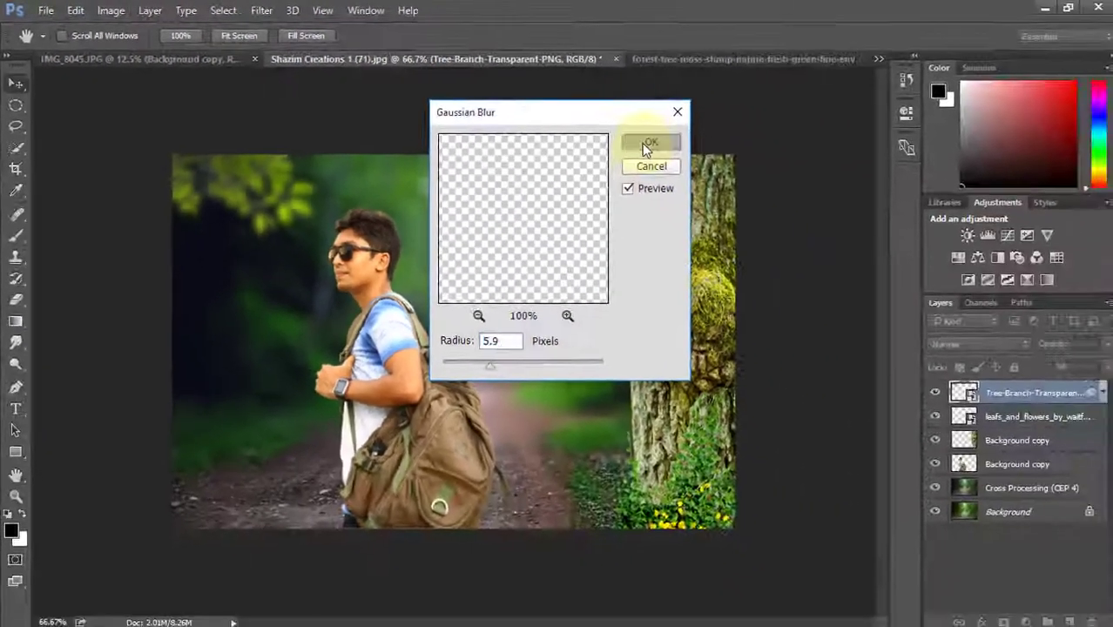
{"action": "left_click", "coordinate": [1053, 229]}
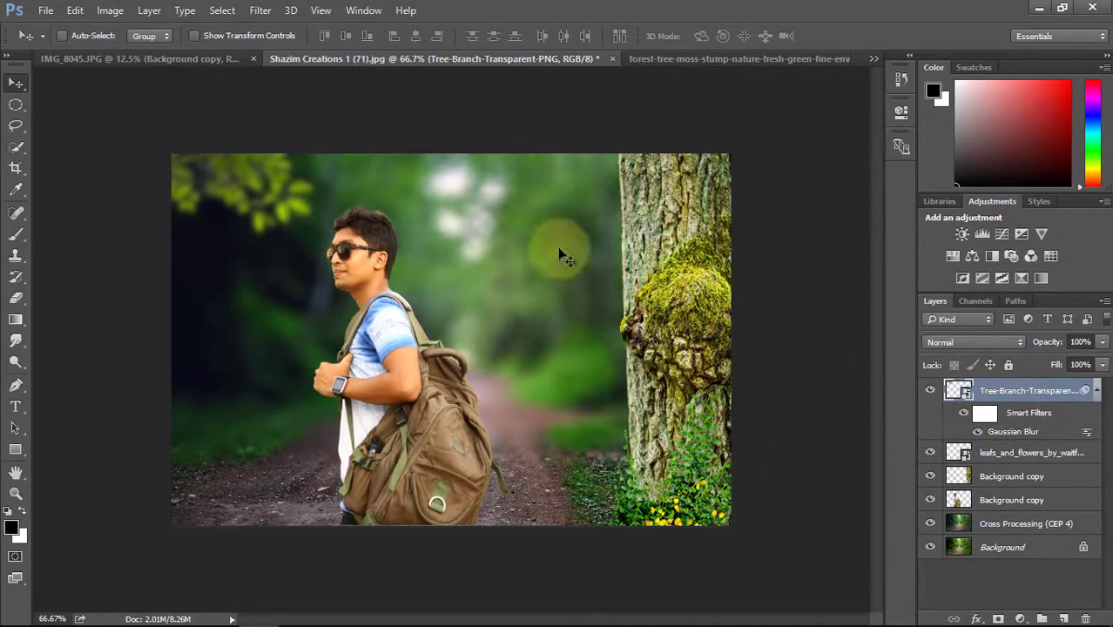
- Place the branches image in the composite, positioning it along the photo's upper edge between the man and the trunk
{"action": "left_click", "coordinate": [1036, 7]}
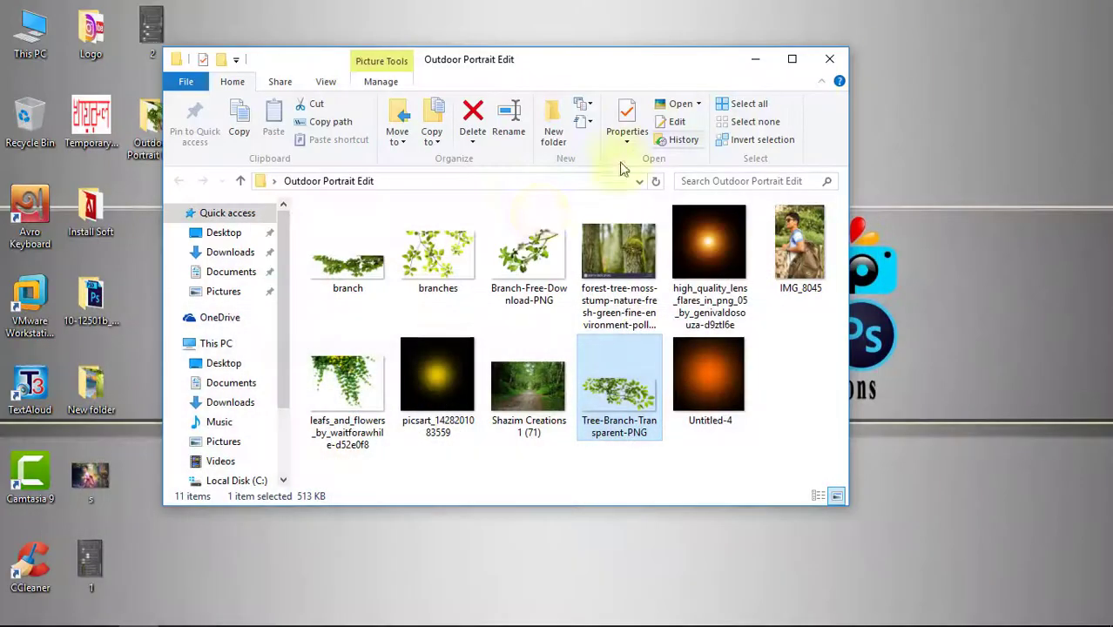
{"action": "left_click_drag", "start_coordinate": [522, 244], "coordinate": [495, 233]}
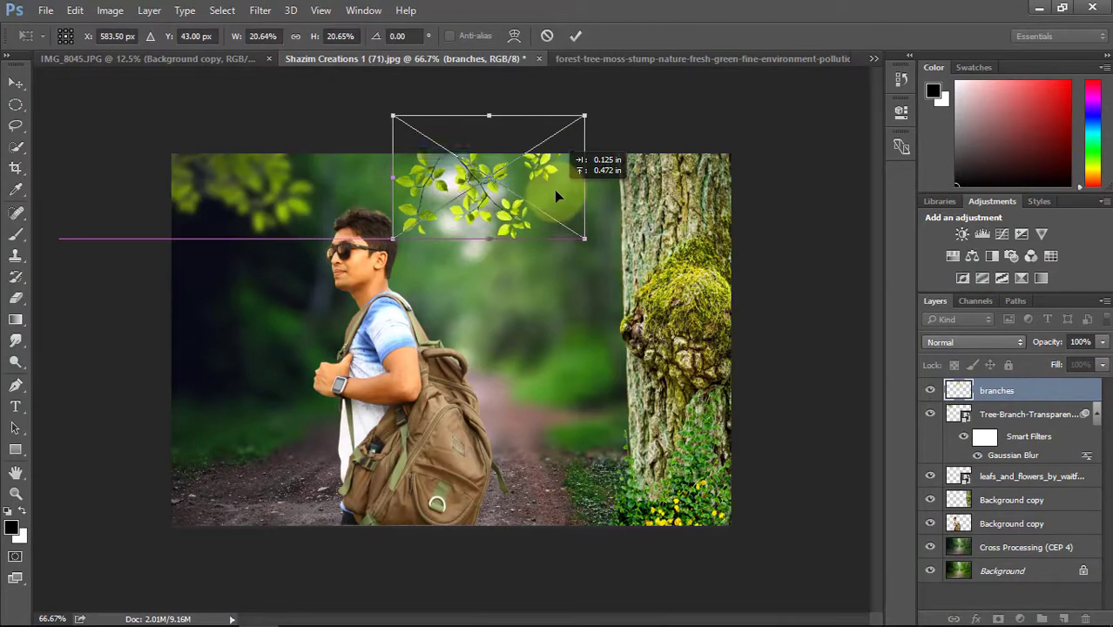
{"action": "key", "text": "Return"}
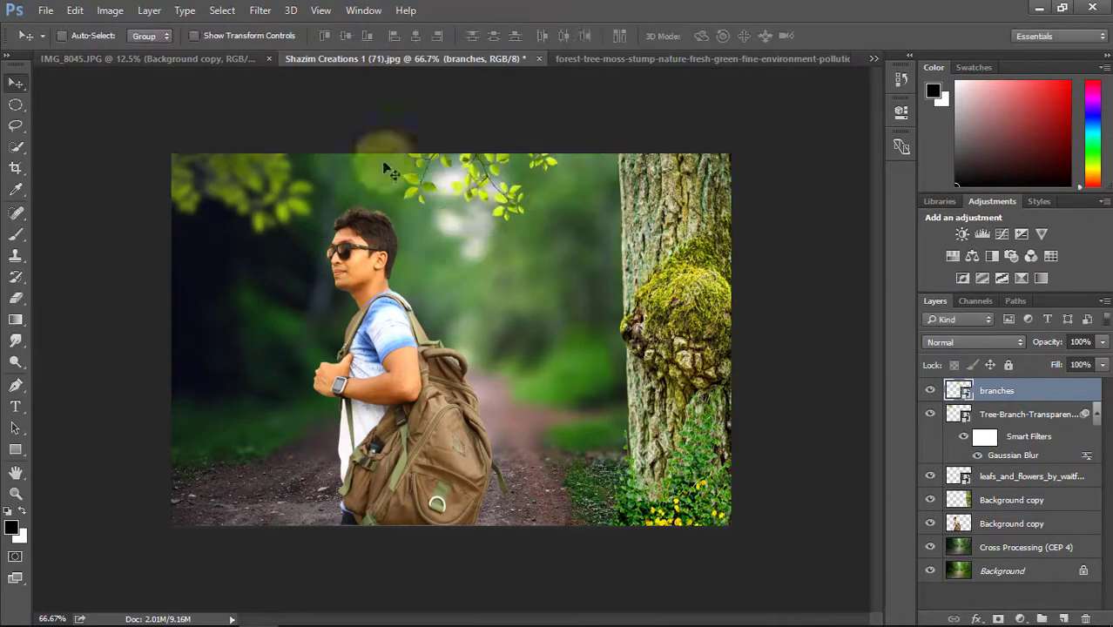
- Apply a Gaussian Blur with a radius of 0.1 pixels to the branches layer
{"action": "left_click", "coordinate": [261, 11]}
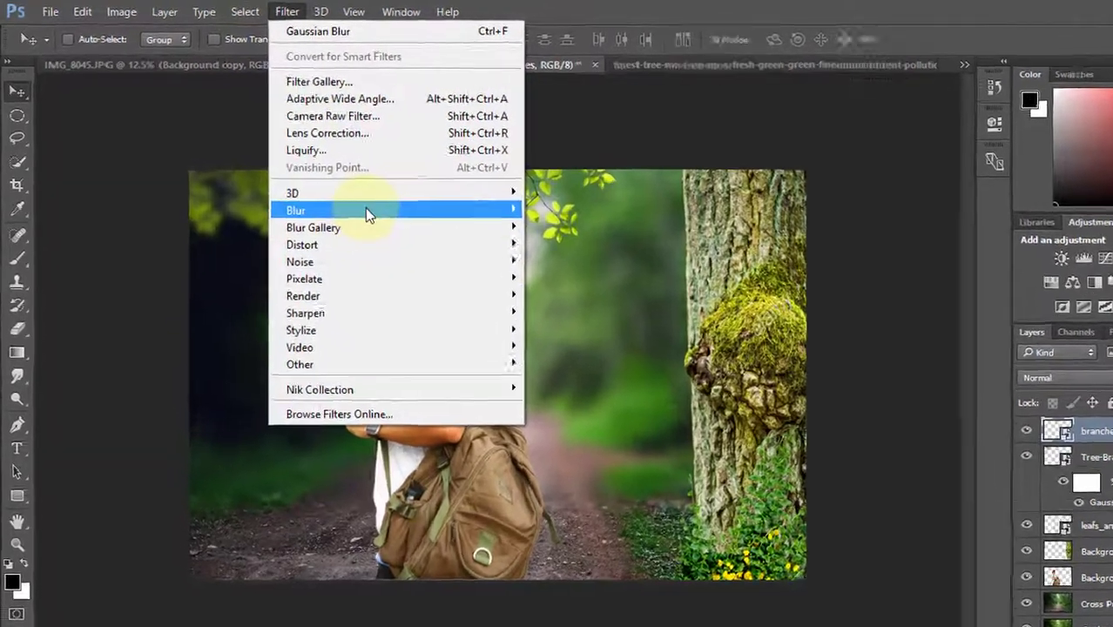
{"action": "mouse_move", "coordinate": [287, 191]}
{"action": "left_click", "coordinate": [775, 370]}
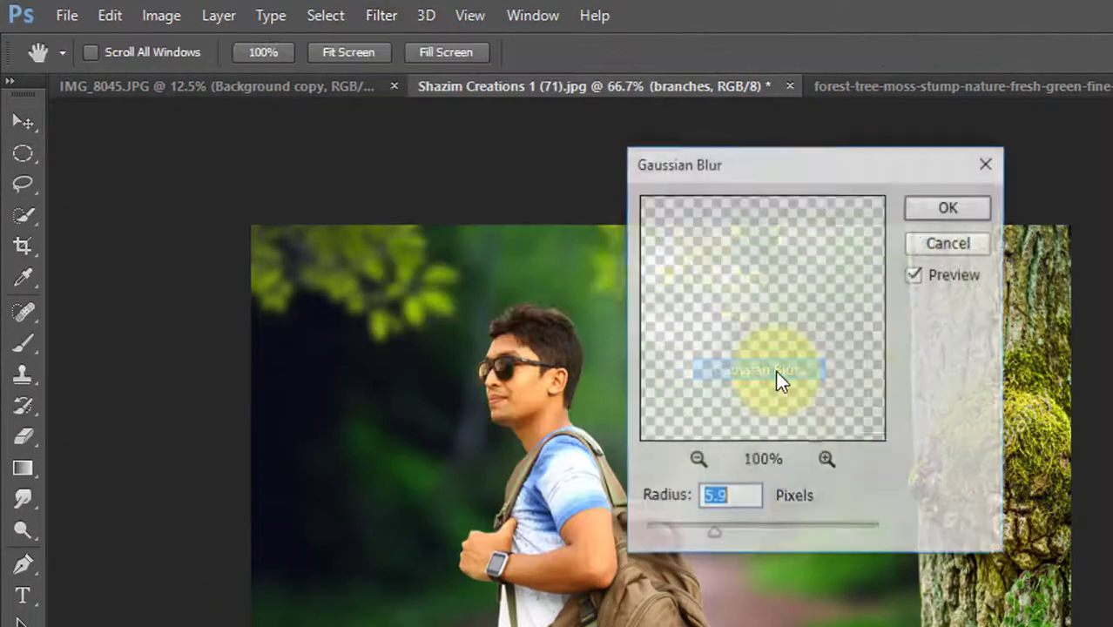
{"action": "left_click_drag", "start_coordinate": [707, 162], "coordinate": [1074, 202]}
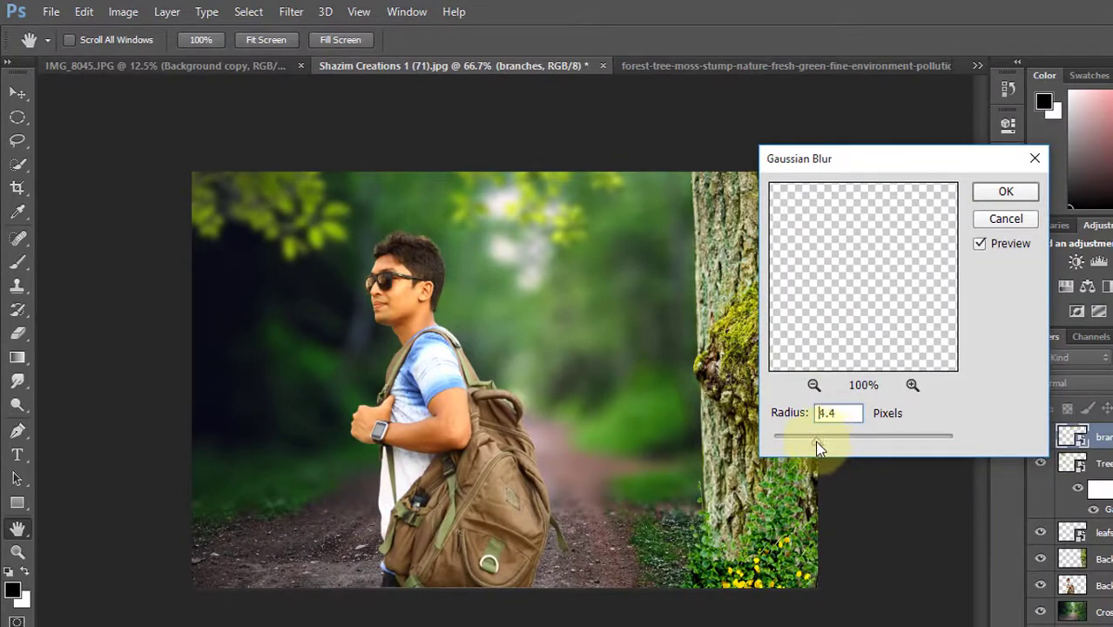
{"action": "left_click_drag", "start_coordinate": [817, 440], "coordinate": [796, 444]}
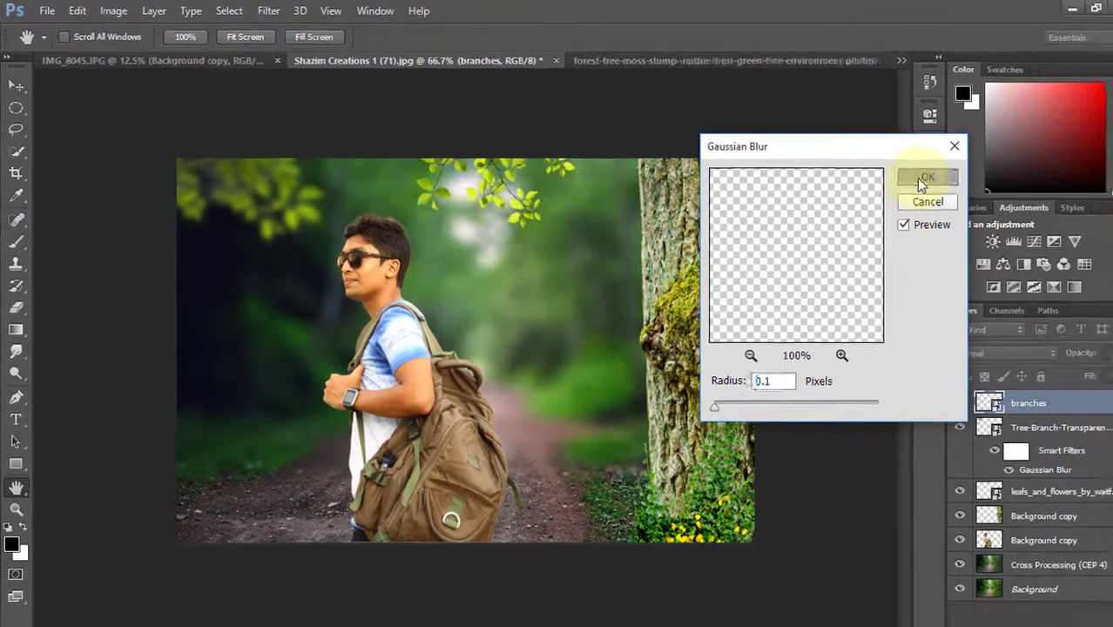
{"action": "left_click", "coordinate": [1005, 191]}
- Place the Branch-Free-Download-PNG image in the composite, positioning it at the photo's upper edge where it overlaps the trunk
{"action": "left_click", "coordinate": [1038, 7]}
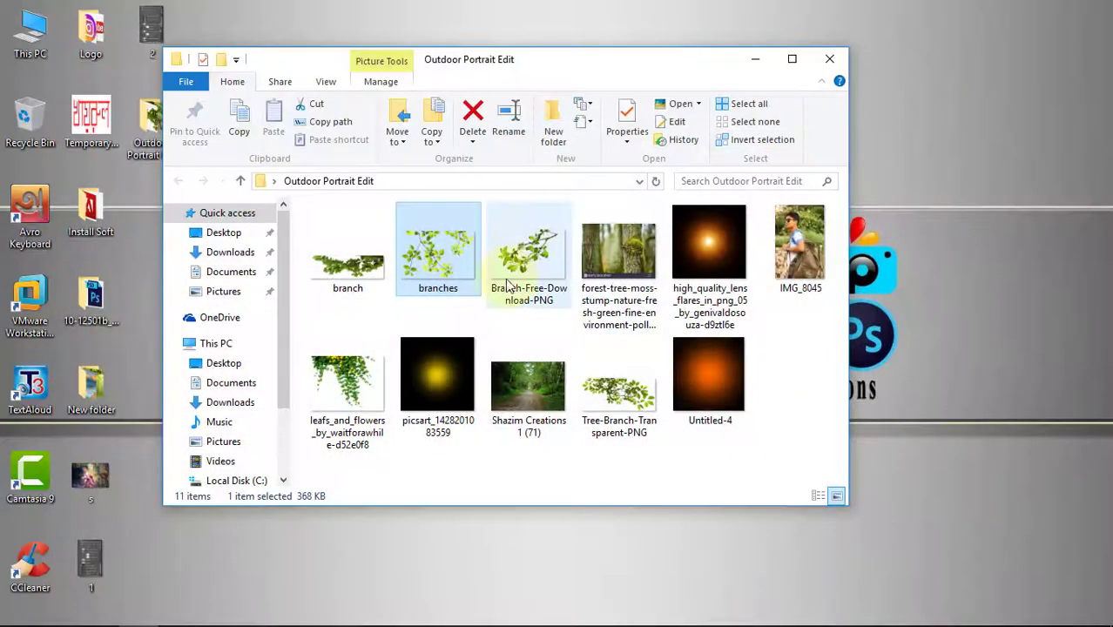
{"action": "left_click", "coordinate": [514, 277]}
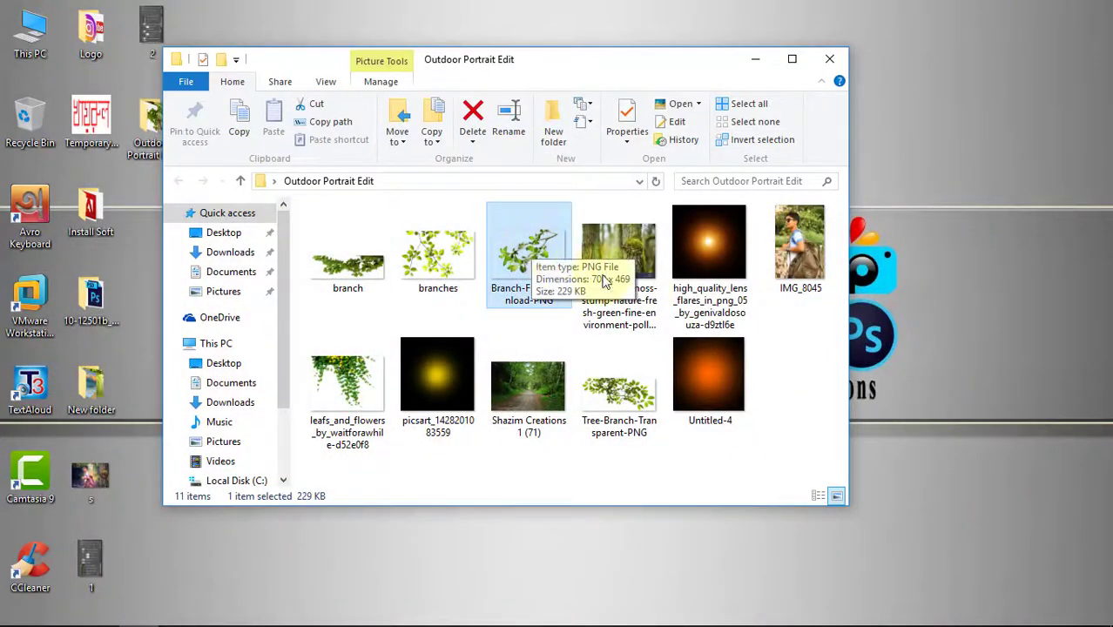
{"action": "left_click", "coordinate": [744, 357]}
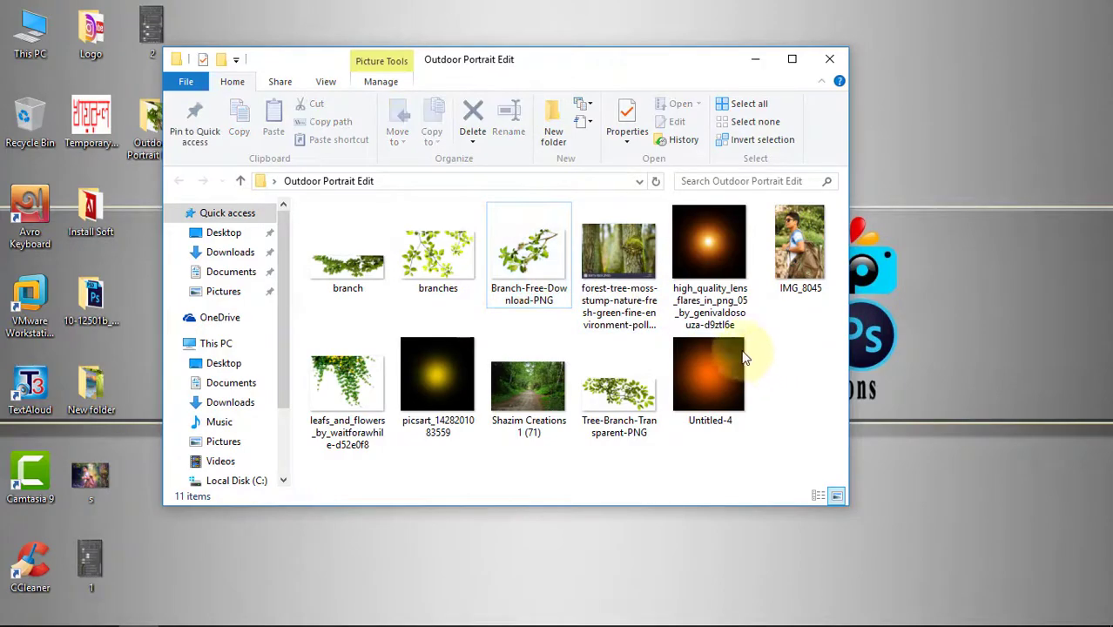
{"action": "left_click", "coordinate": [529, 253]}
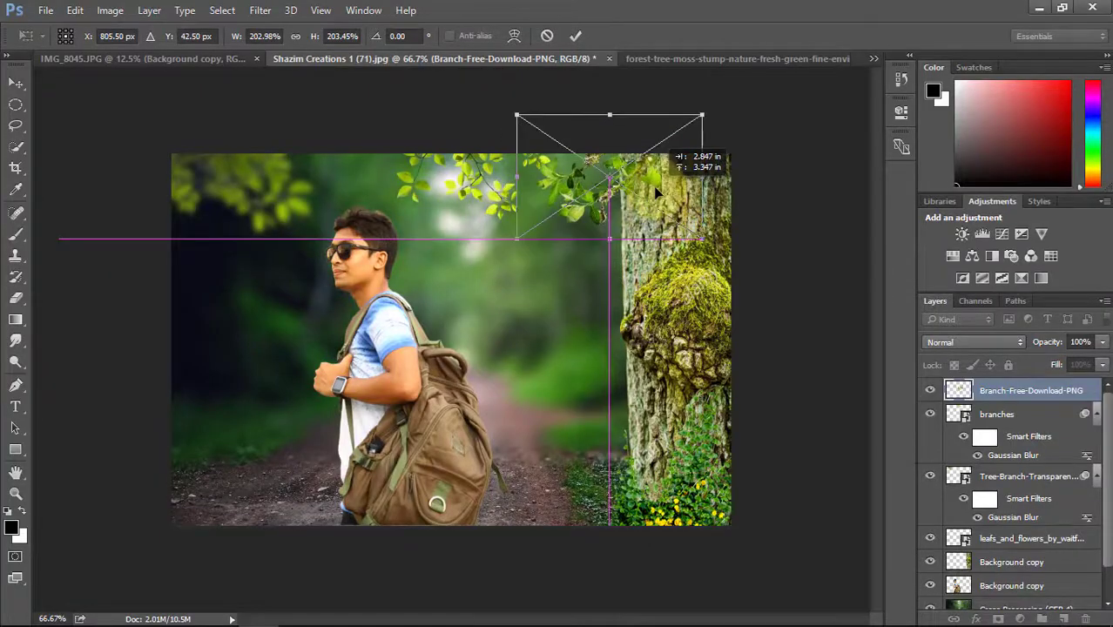
{"action": "left_click_drag", "start_coordinate": [652, 157], "coordinate": [641, 206]}
{"action": "key", "text": "Return"}
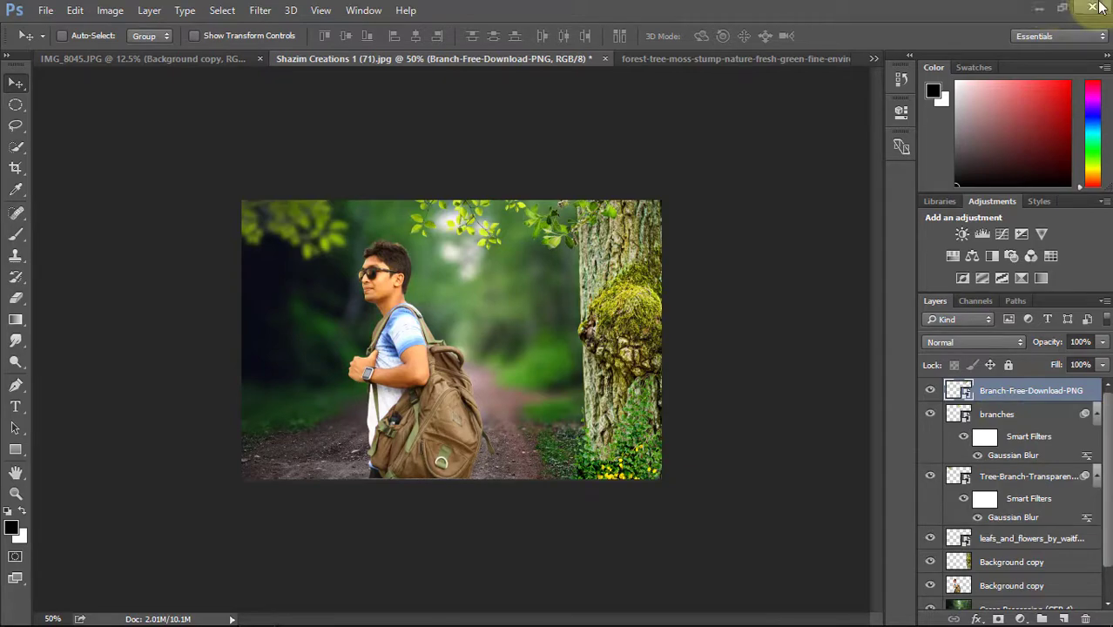
{"action": "left_click", "coordinate": [1041, 7]}
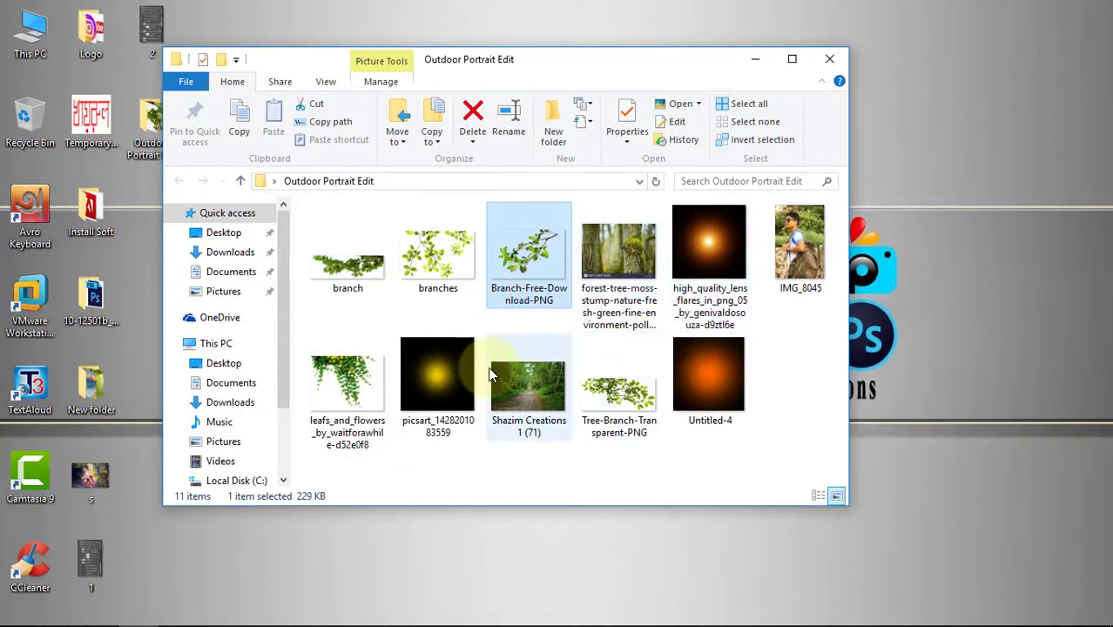
{"action": "left_click", "coordinate": [446, 371]}
{"action": "left_click_drag", "start_coordinate": [446, 371], "coordinate": [455, 318]}
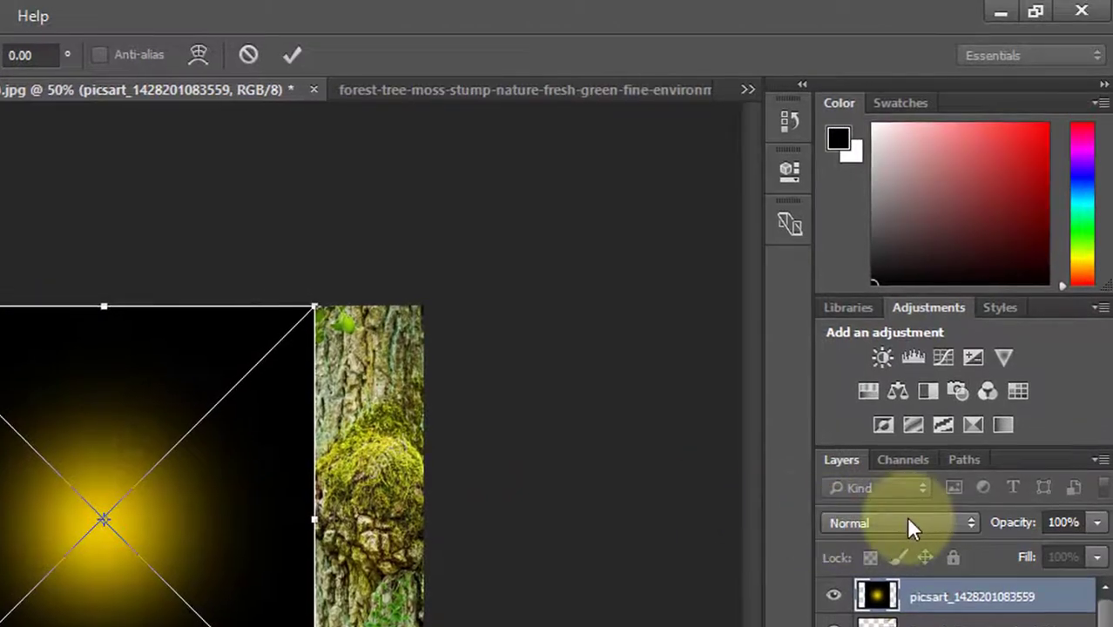
{"action": "left_click", "coordinate": [905, 515]}
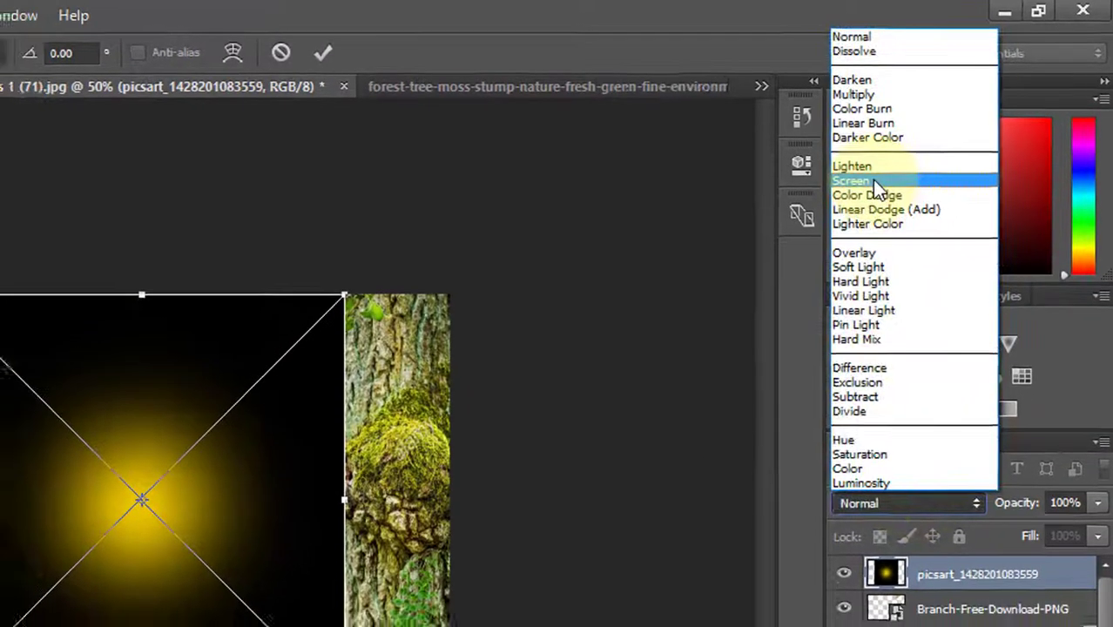
{"action": "left_click", "coordinate": [871, 180]}
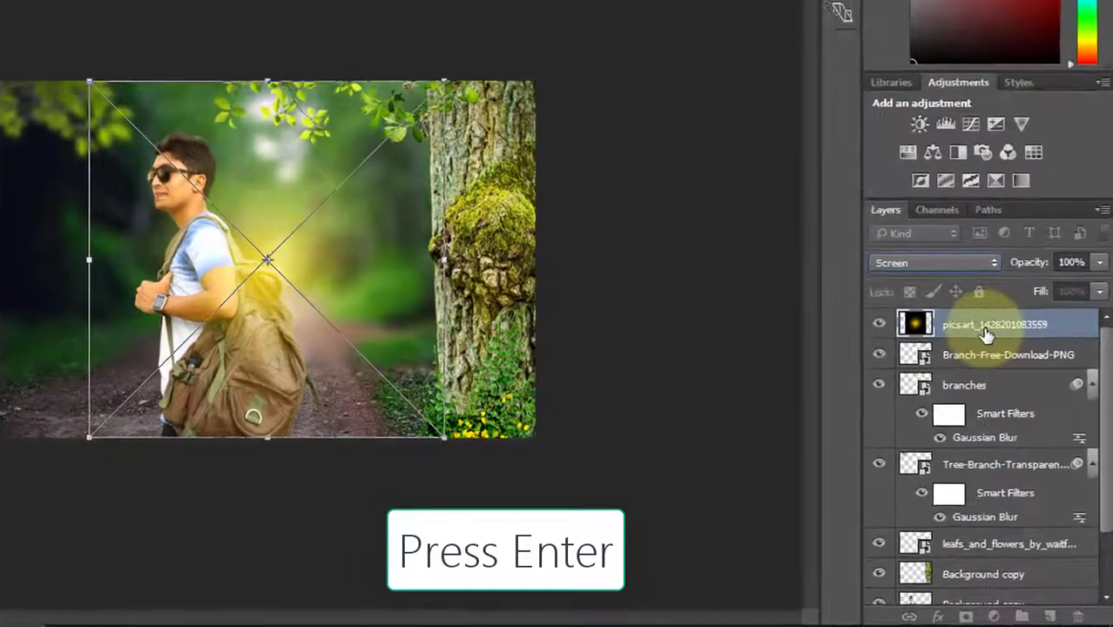
{"action": "key", "text": "Return"}
- Move the yellow glow layer below the man's layer, enlarge it to about 111% and position the glow behind the backpack
{"action": "left_click_drag", "start_coordinate": [954, 275], "coordinate": [974, 493]}
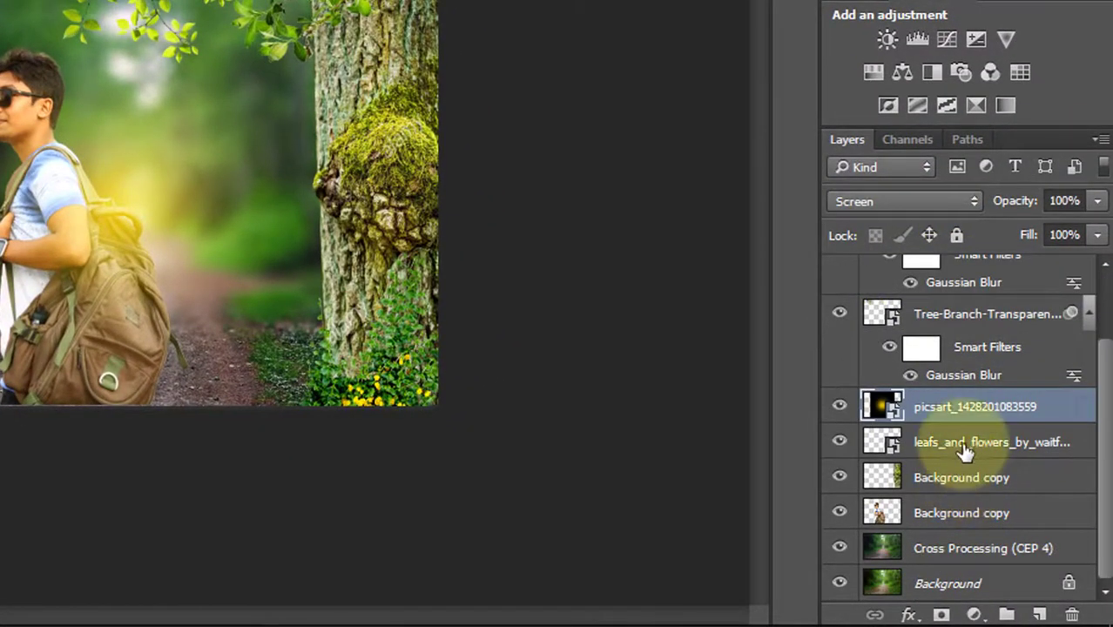
{"action": "left_click_drag", "start_coordinate": [957, 403], "coordinate": [954, 522]}
{"action": "key", "text": "ctrl+t"}
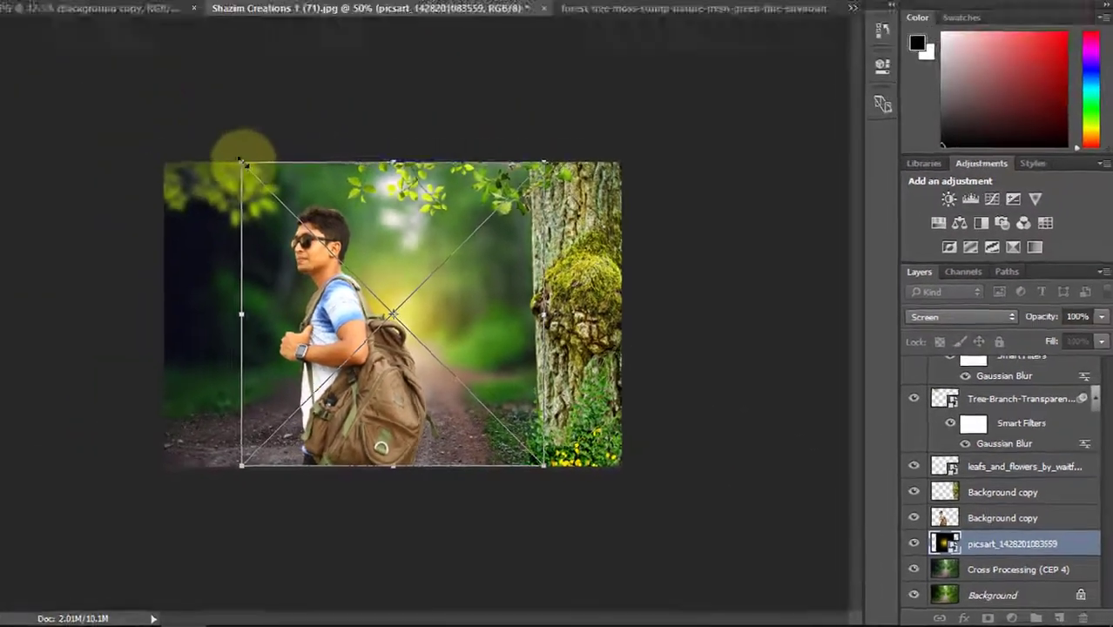
{"action": "left_click_drag", "start_coordinate": [0, 0], "coordinate": [0, 0]}
{"action": "left_click_drag", "start_coordinate": [277, 166], "coordinate": [259, 149]}
{"action": "left_click_drag", "start_coordinate": [485, 314], "coordinate": [503, 349]}
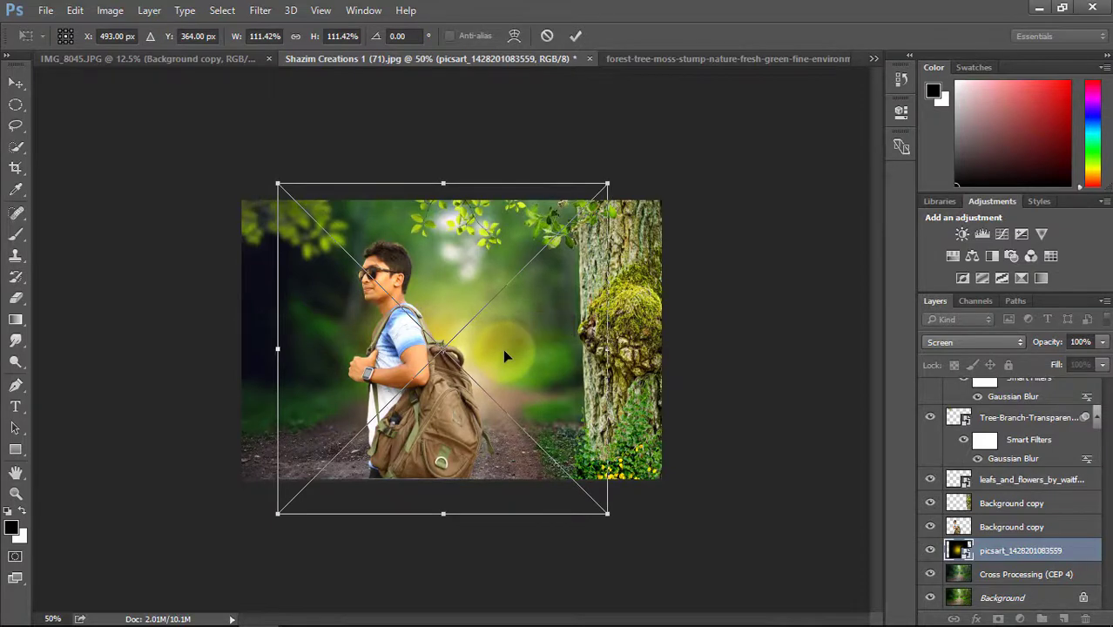
{"action": "key", "text": "Return"}
- Add a Color Balance adjustment above the Cross Processing layer with midtones Cyan-Red -4, Magenta-Green -15 and Yellow-Blue -4
{"action": "left_click", "coordinate": [476, 297], "text": "ctrl"}
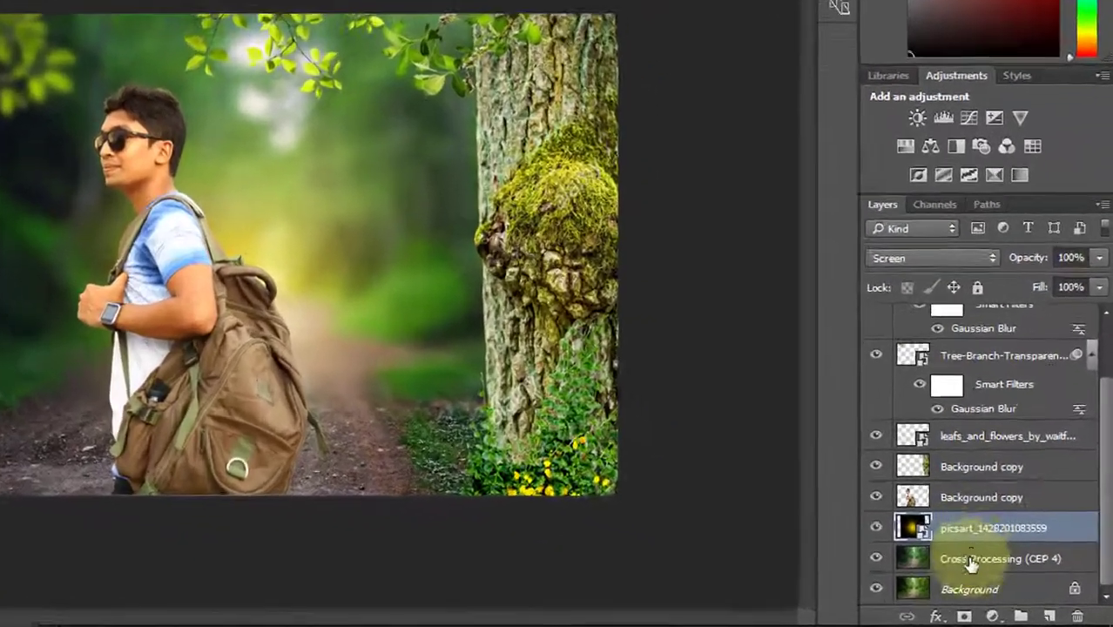
{"action": "left_click", "coordinate": [999, 598]}
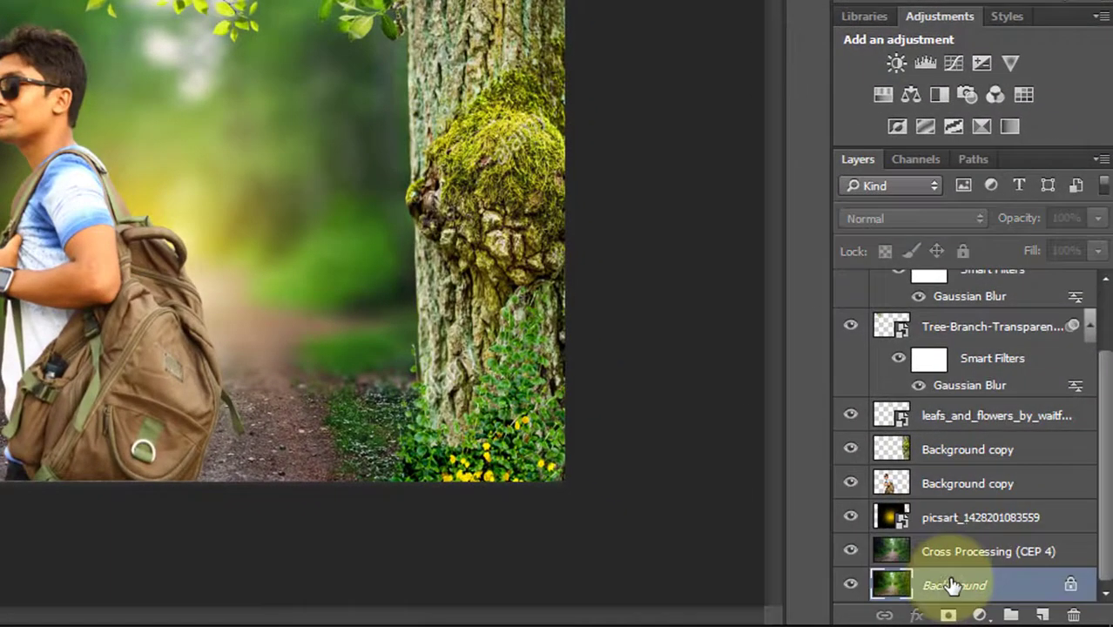
{"action": "left_click", "coordinate": [939, 556]}
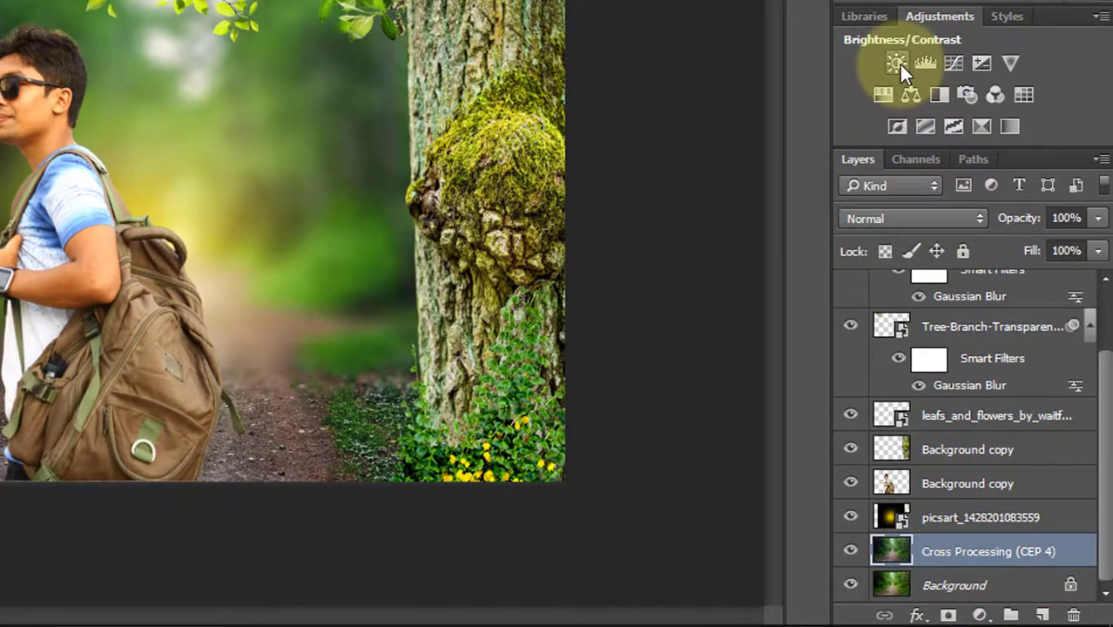
{"action": "left_click", "coordinate": [909, 94]}
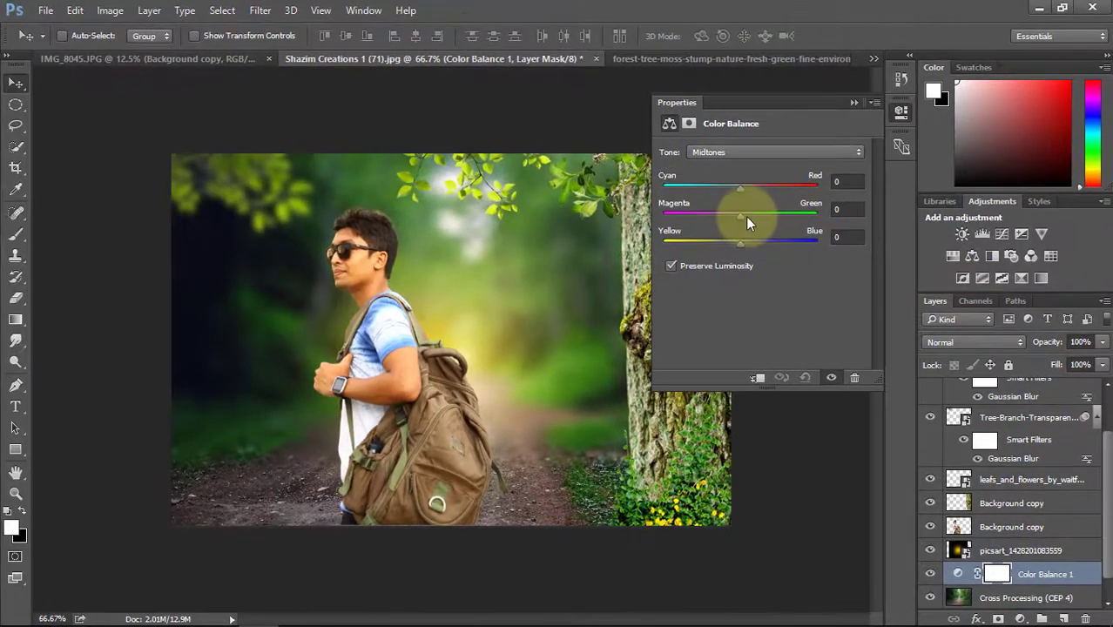
{"action": "left_click_drag", "start_coordinate": [738, 215], "coordinate": [705, 216]}
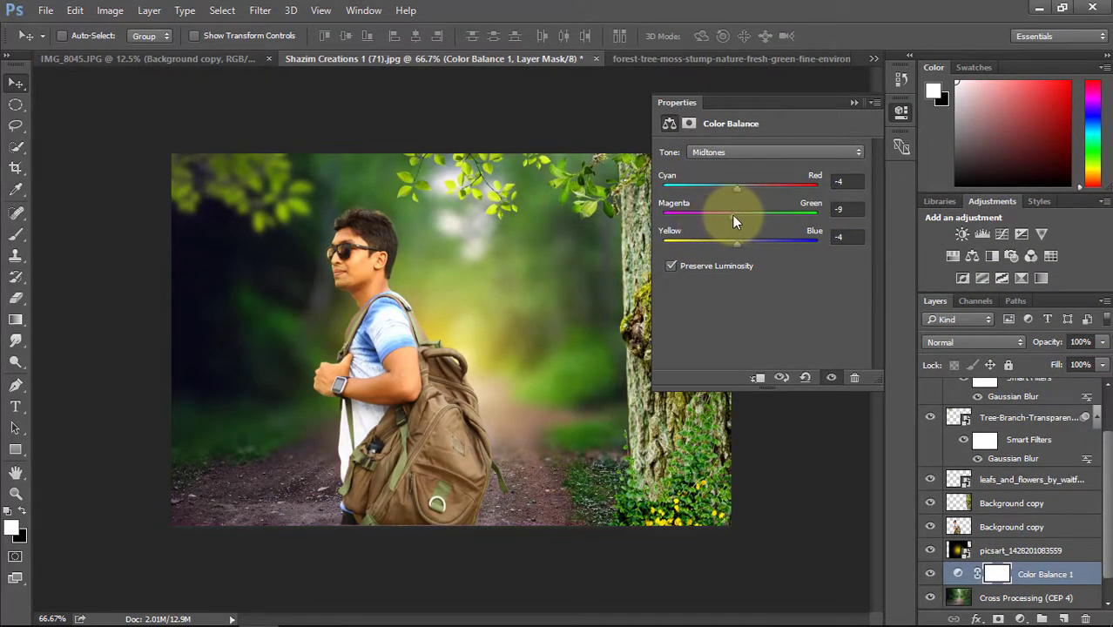
{"action": "left_click_drag", "start_coordinate": [732, 216], "coordinate": [744, 218]}
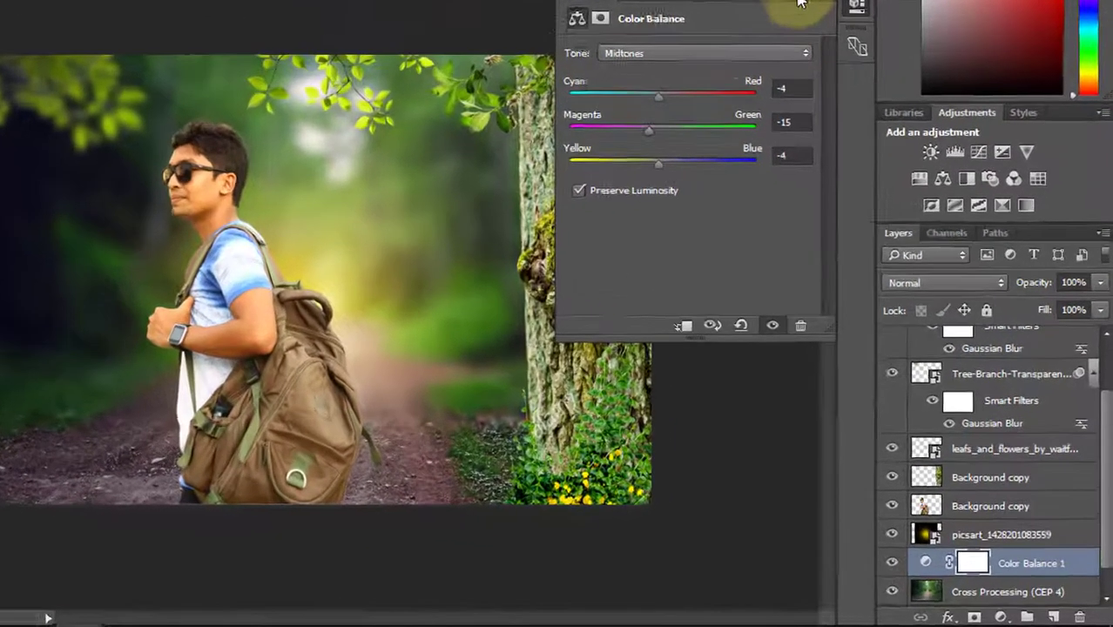
{"action": "left_click", "coordinate": [853, 103]}
- Select the man's cutout layer and check it up close against the background by hiding and showing it
{"action": "left_click", "coordinate": [910, 452]}
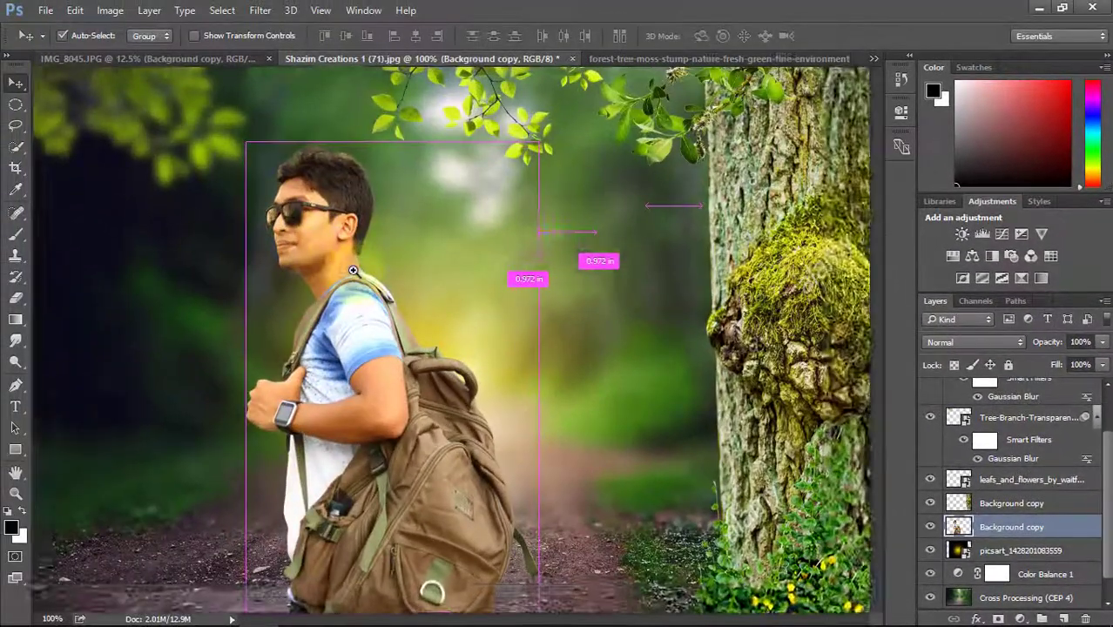
{"action": "left_click_drag", "start_coordinate": [241, 240], "coordinate": [354, 272]}
{"action": "left_click", "coordinate": [353, 272]}
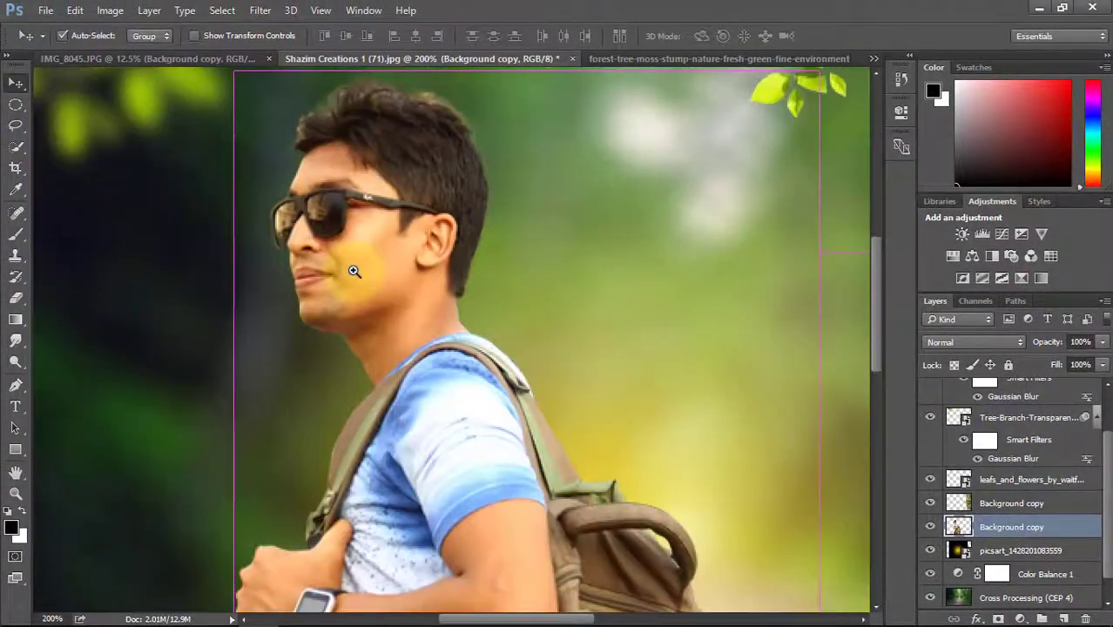
{"action": "left_click", "coordinate": [353, 268]}
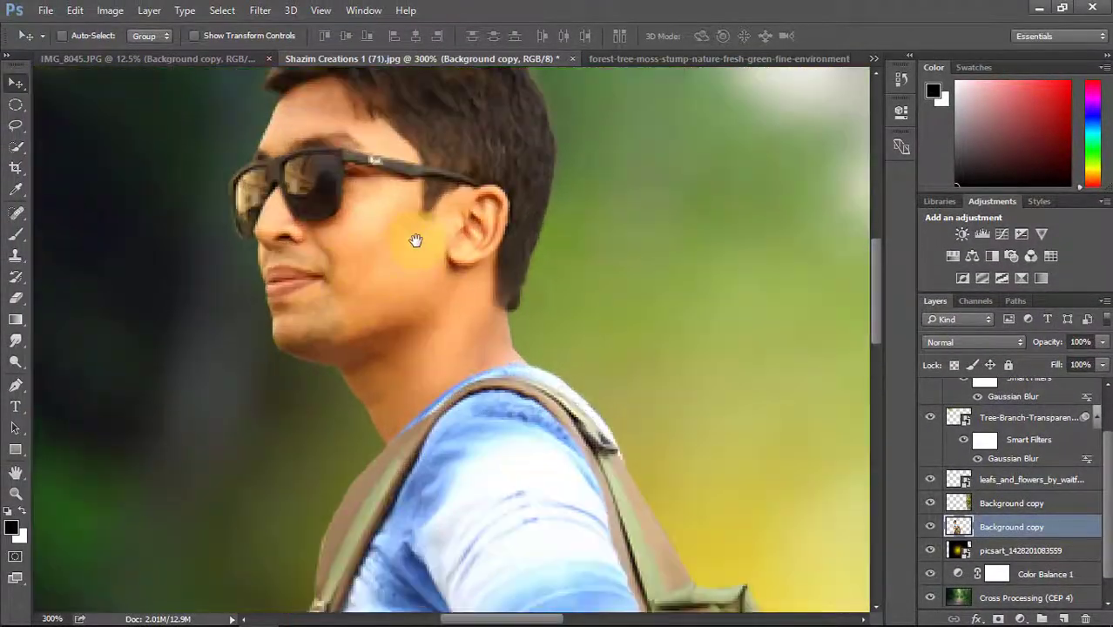
{"action": "left_click", "coordinate": [930, 527]}
{"action": "left_click", "coordinate": [929, 527]}
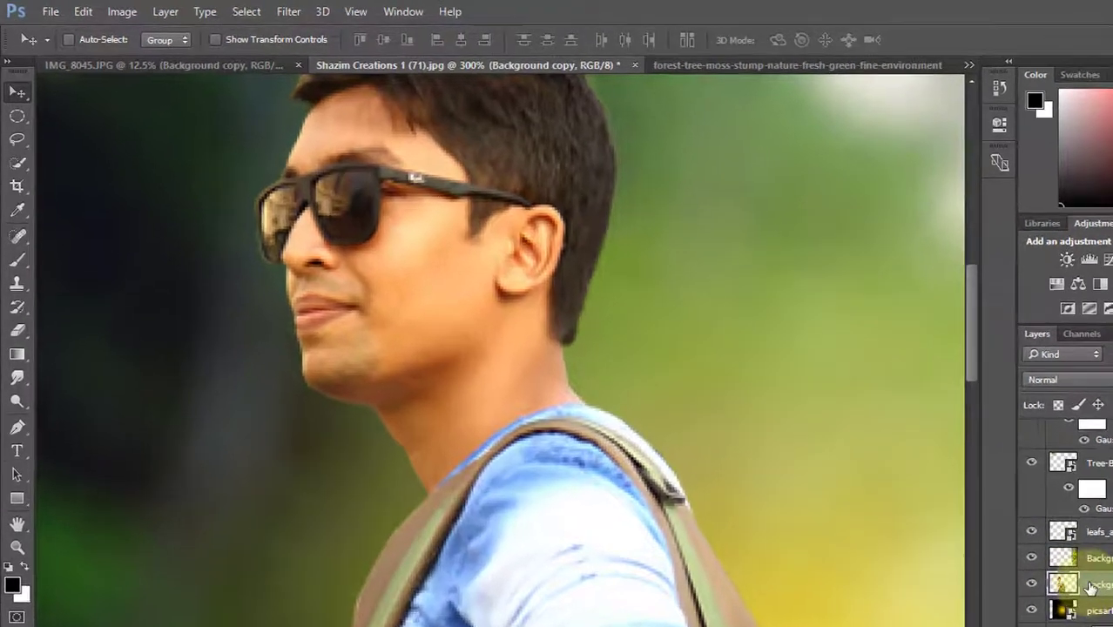
{"action": "key", "text": "ctrl+minus"}
- Start a Selective Color adjustment on the man's layer and set Black to +30% for the Blacks
{"action": "left_click", "coordinate": [204, 19]}
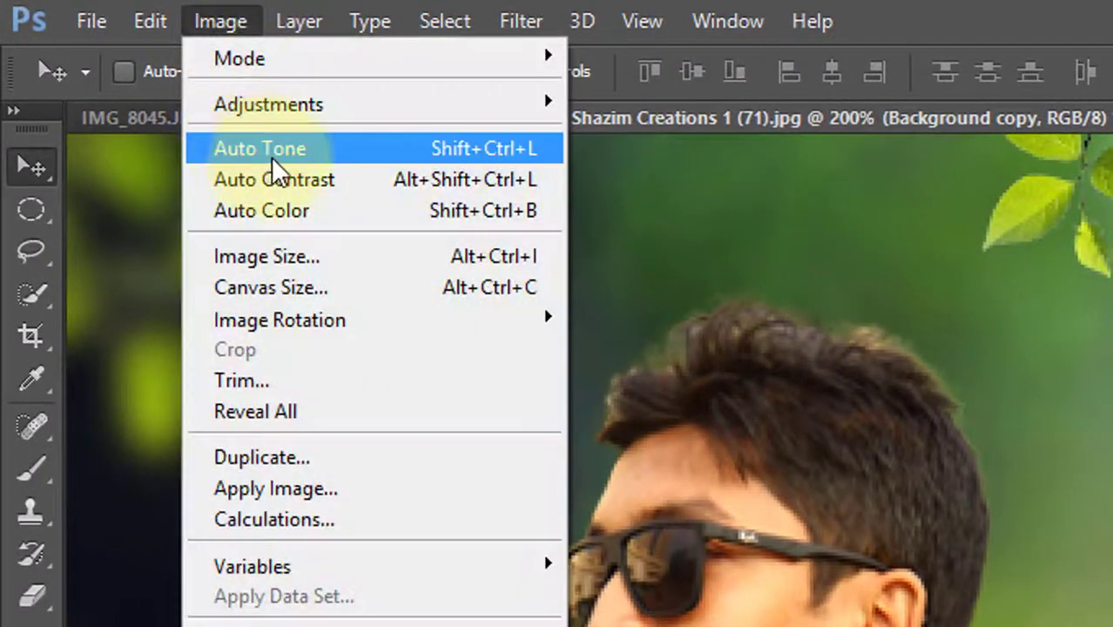
{"action": "mouse_move", "coordinate": [286, 97]}
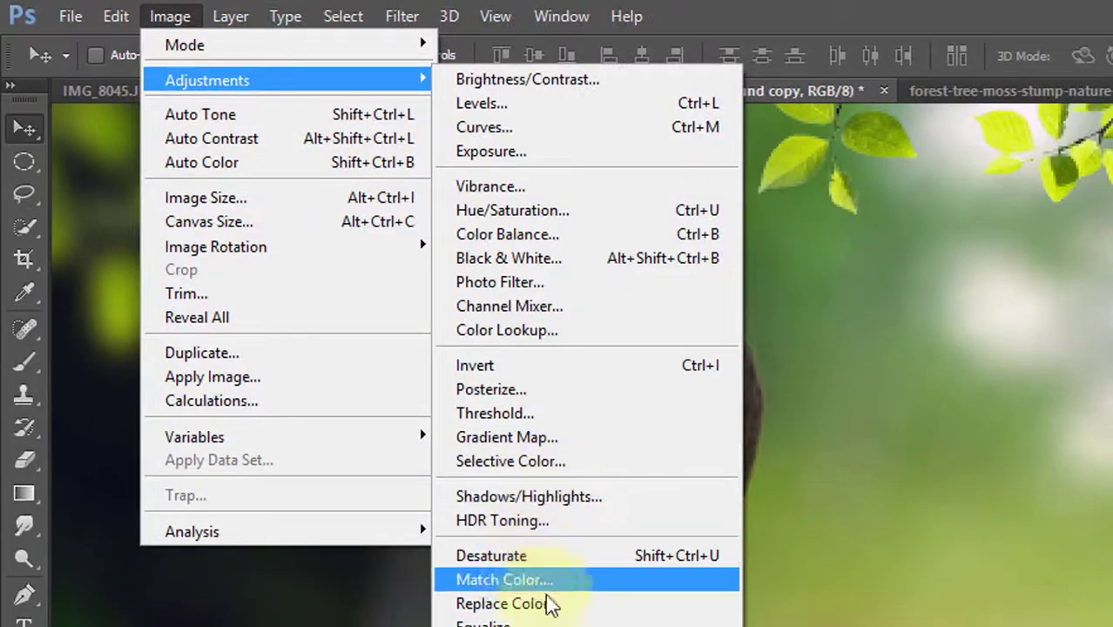
{"action": "left_click", "coordinate": [571, 461]}
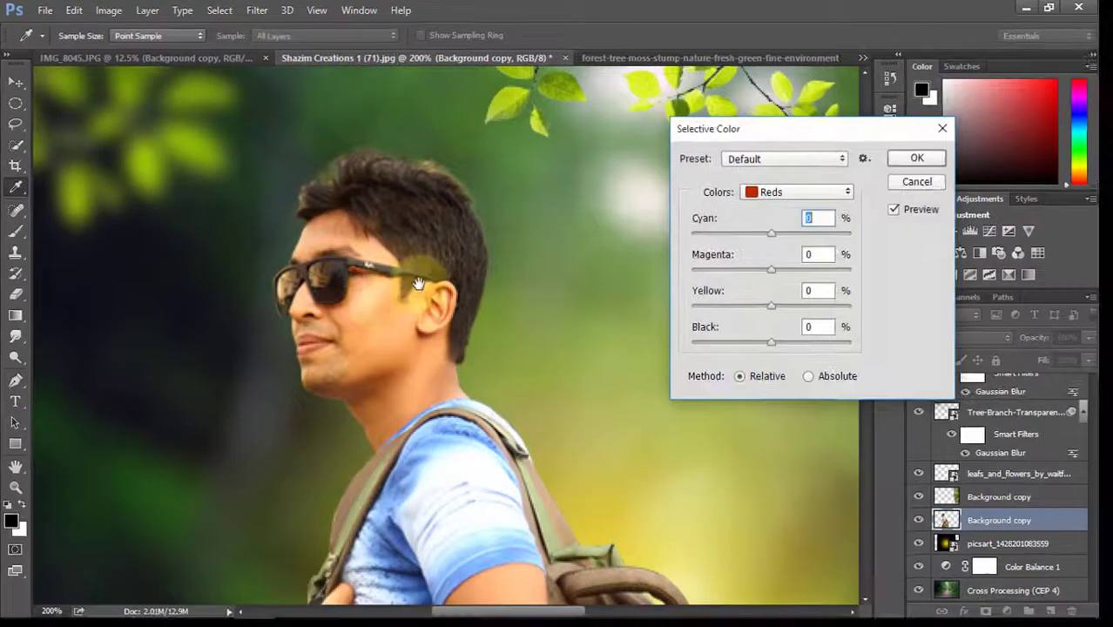
{"action": "left_click_drag", "start_coordinate": [418, 284], "coordinate": [277, 179]}
{"action": "left_click", "coordinate": [797, 191]}
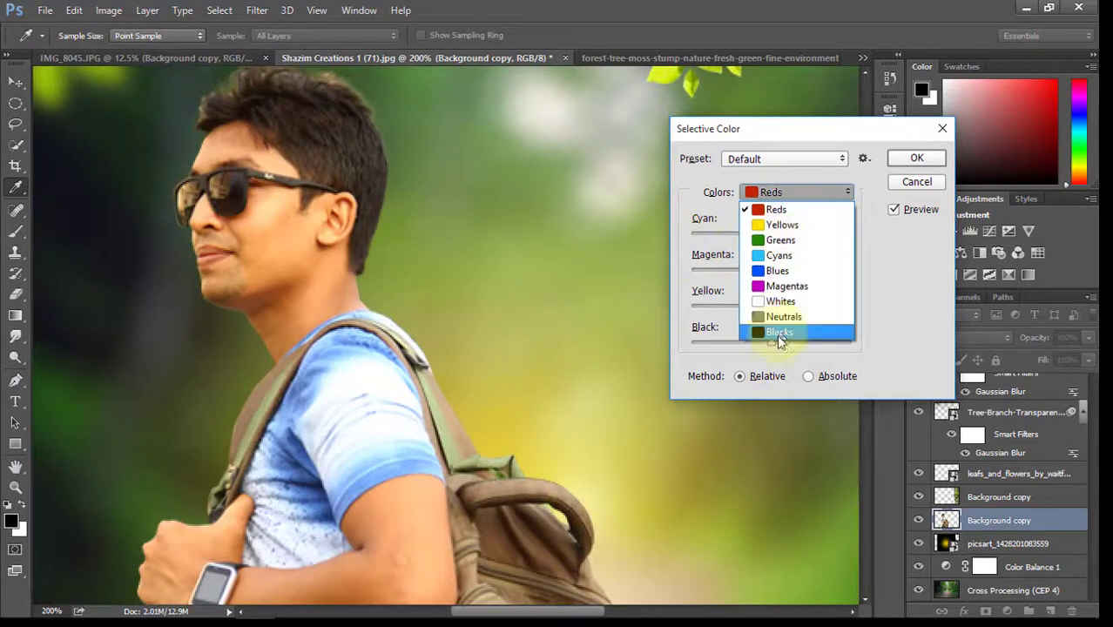
{"action": "left_click", "coordinate": [790, 329]}
{"action": "left_click_drag", "start_coordinate": [770, 342], "coordinate": [795, 343]}
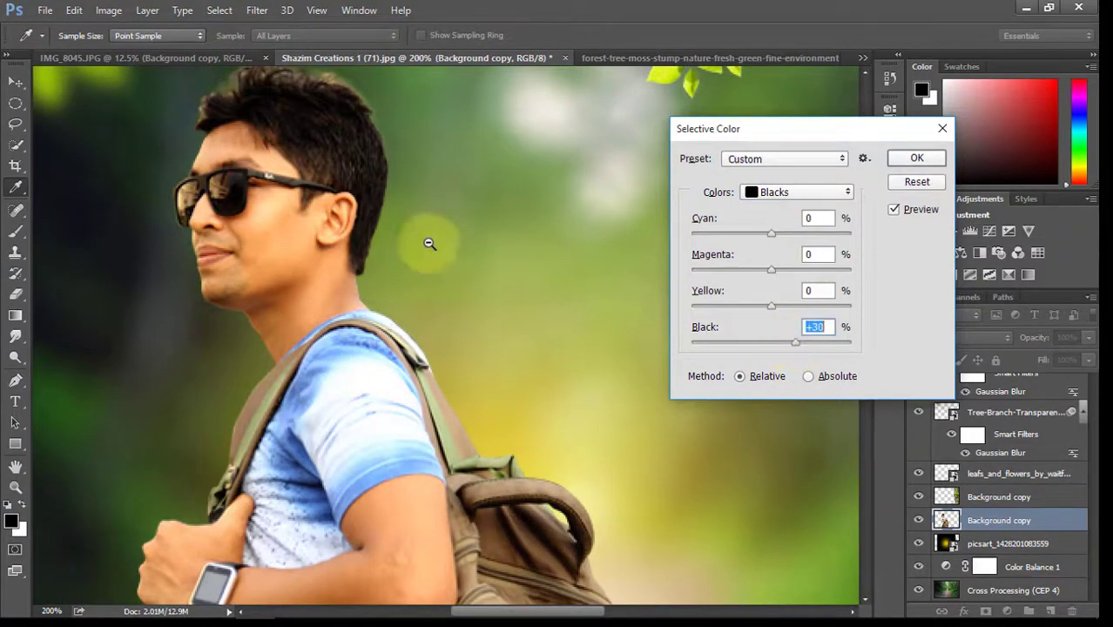
- Set the Selective Color Cyans to Cyan +63%, Magenta +84% and Black +64%, and apply the adjustment to the man's layer
{"action": "left_click", "coordinate": [427, 242], "text": "alt"}
{"action": "left_click", "coordinate": [788, 193]}
{"action": "left_click", "coordinate": [771, 258]}
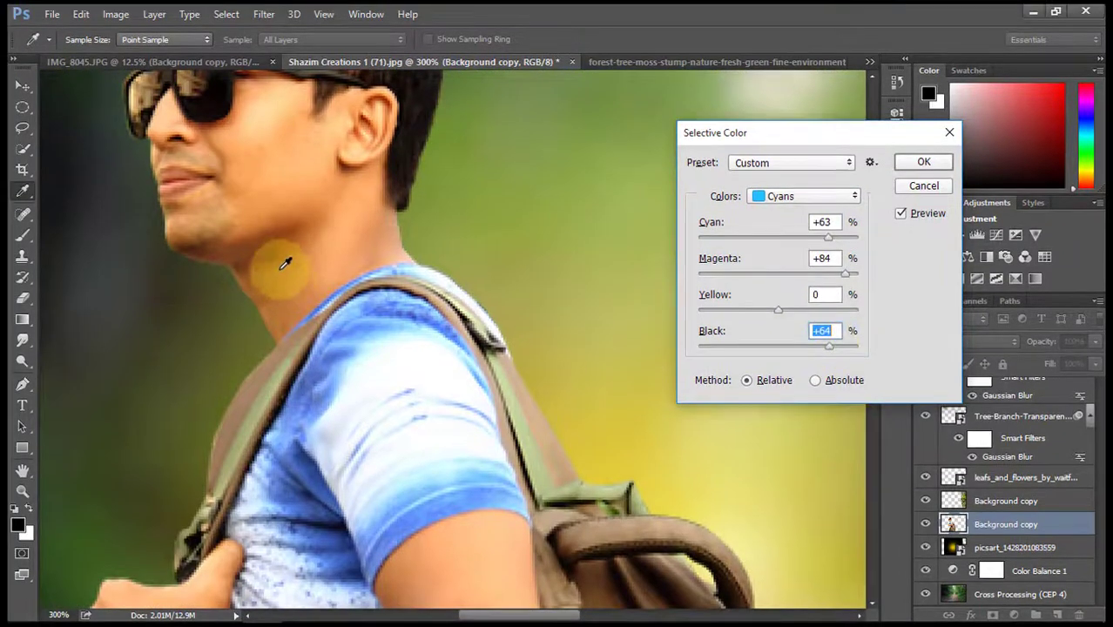
{"action": "key", "text": "ctrl+0"}
{"action": "left_click", "coordinate": [914, 160]}
{"action": "key", "text": "v"}
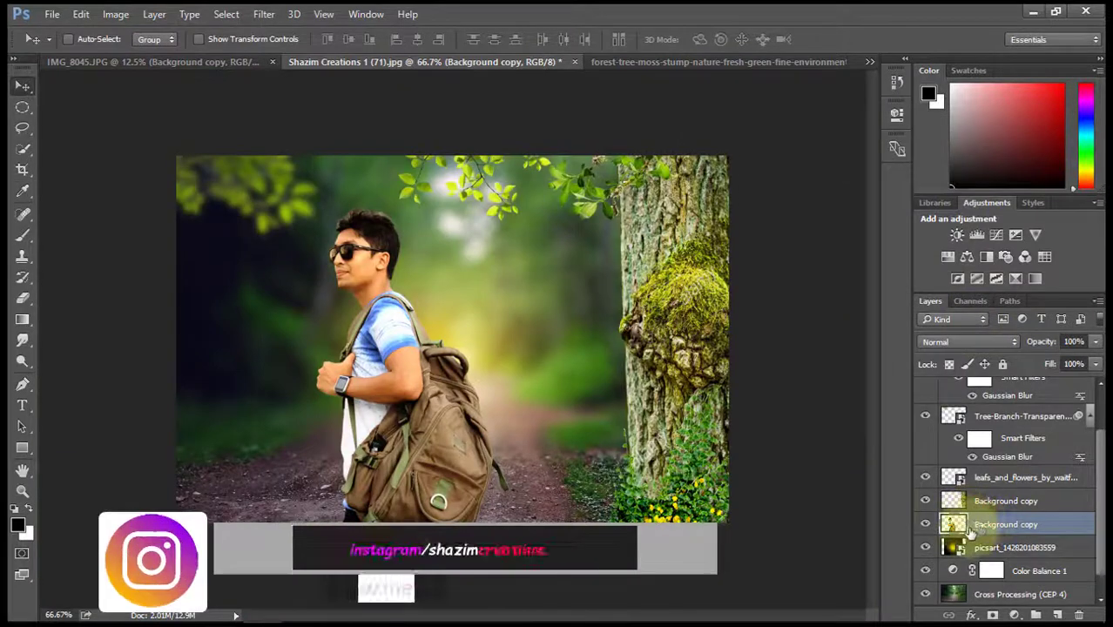
- Add a Curves adjustment clipped to the man's layer and pull the RGB curve slightly down to darken him
{"action": "left_click", "coordinate": [995, 236]}
{"action": "left_click", "coordinate": [755, 377]}
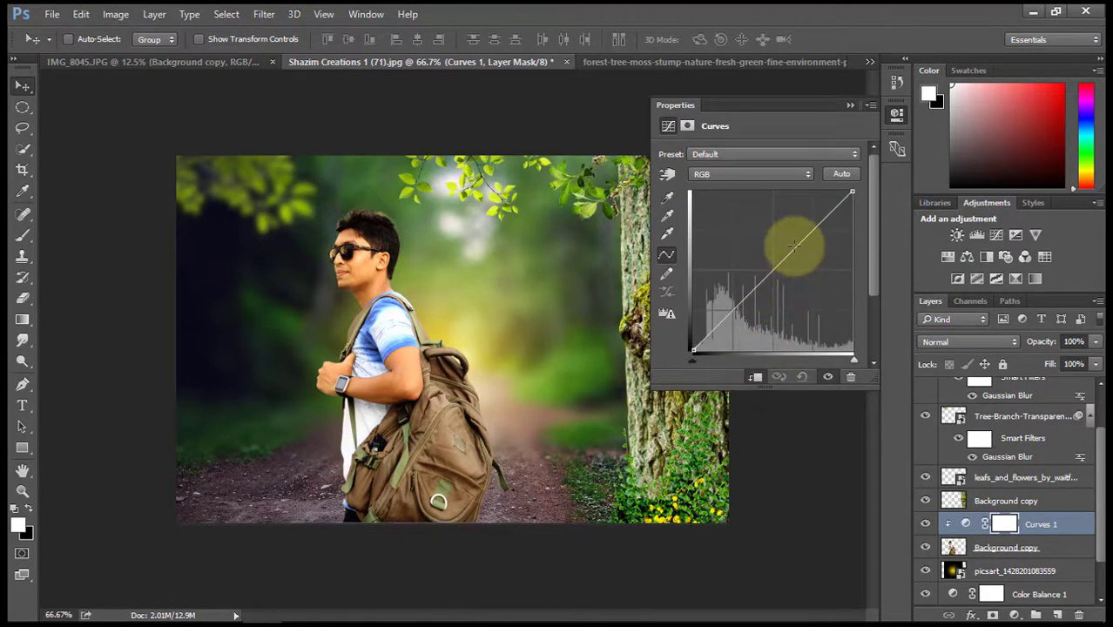
{"action": "mouse_move", "coordinate": [793, 244]}
{"action": "left_mouse_down"}
{"action": "mouse_move", "coordinate": [784, 236]}
{"action": "mouse_move", "coordinate": [784, 255]}
{"action": "left_mouse_up"}
{"action": "left_click", "coordinate": [850, 105]}
- Smooth the skin of the face on the man's layer with the Smudge tool at 9% strength
{"action": "key", "text": "ctrl+plus"}
{"action": "key", "text": "ctrl+plus"}
{"action": "key", "text": "ctrl+plus"}
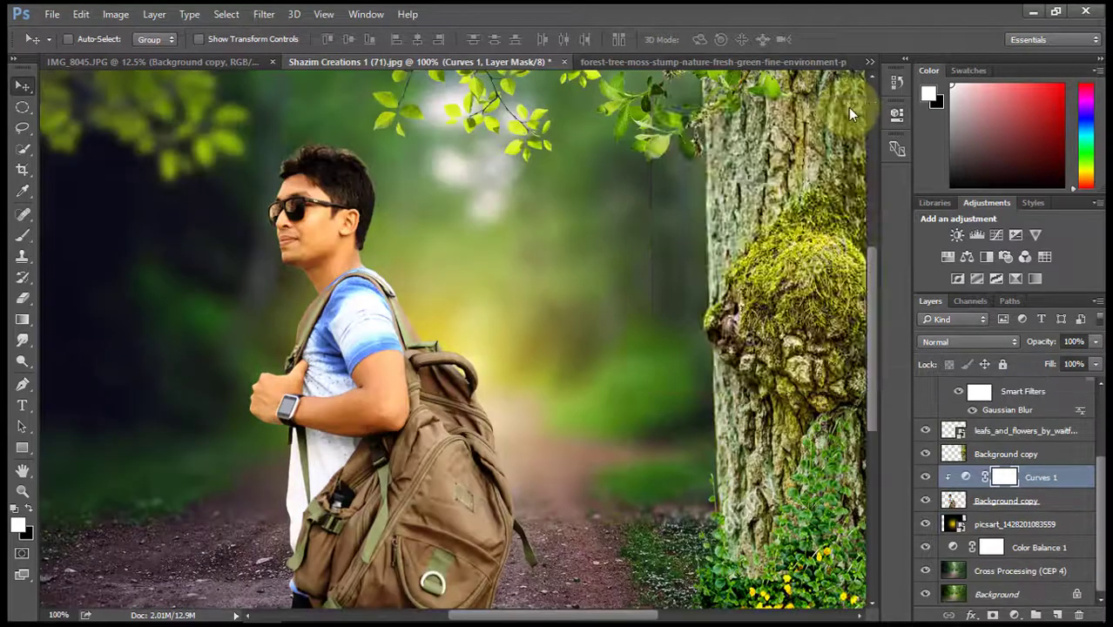
{"action": "key", "text": "alt+bracketleft"}
{"action": "right_click", "coordinate": [24, 338]}
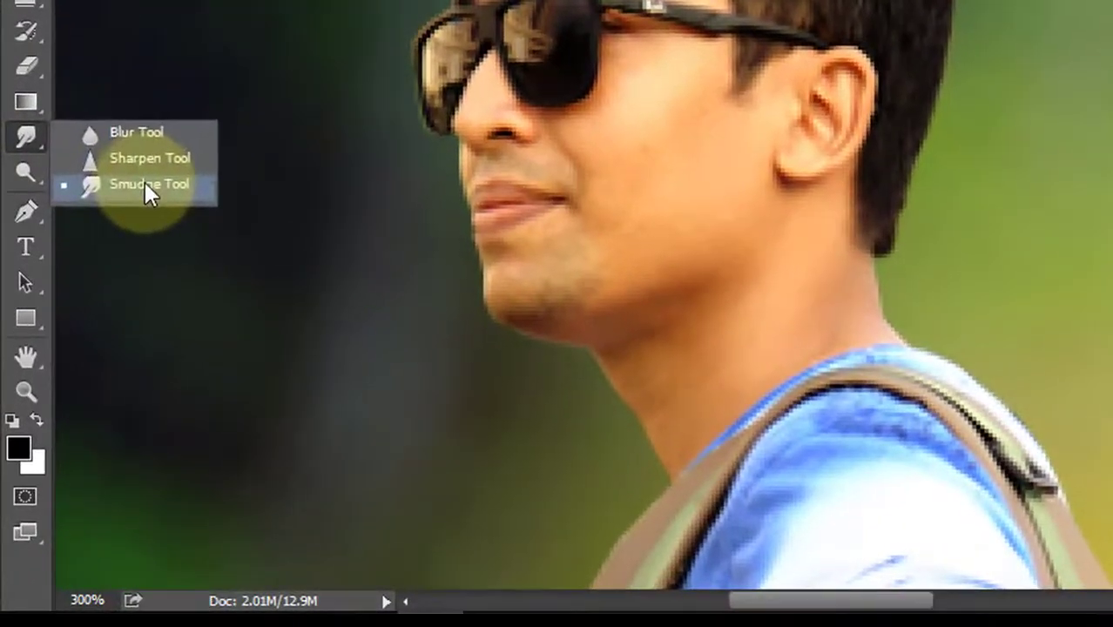
{"action": "left_click", "coordinate": [87, 360]}
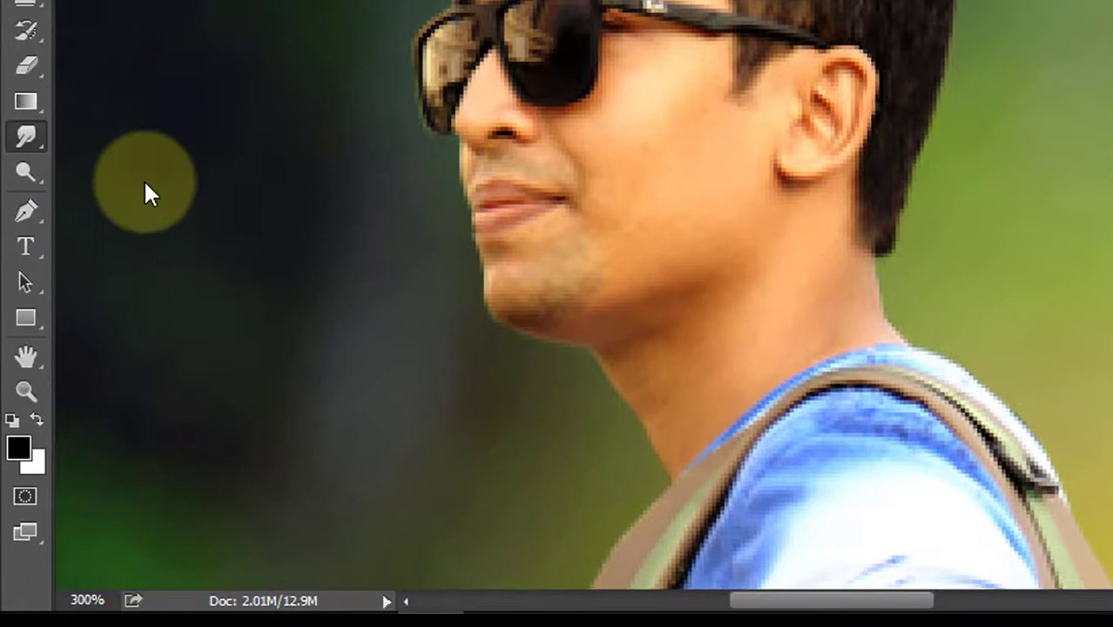
{"action": "left_click", "coordinate": [650, 82], "text": "ctrl"}
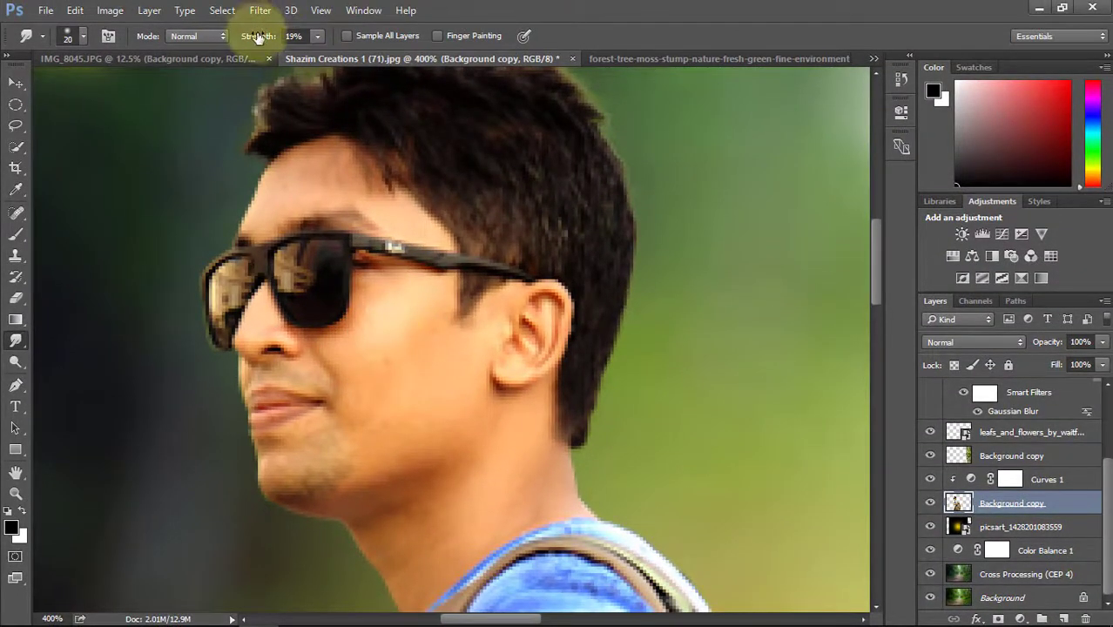
{"action": "left_click_drag", "start_coordinate": [258, 37], "coordinate": [262, 38]}
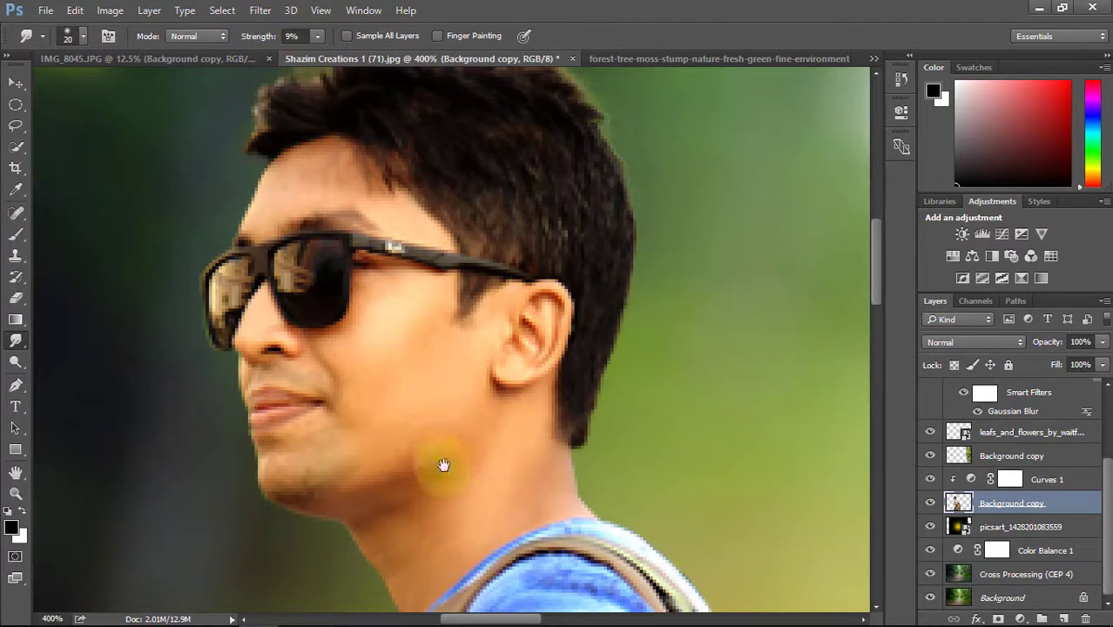
{"action": "left_click_drag", "start_coordinate": [443, 466], "coordinate": [485, 534]}
{"action": "left_click_drag", "start_coordinate": [456, 311], "coordinate": [326, 452]}
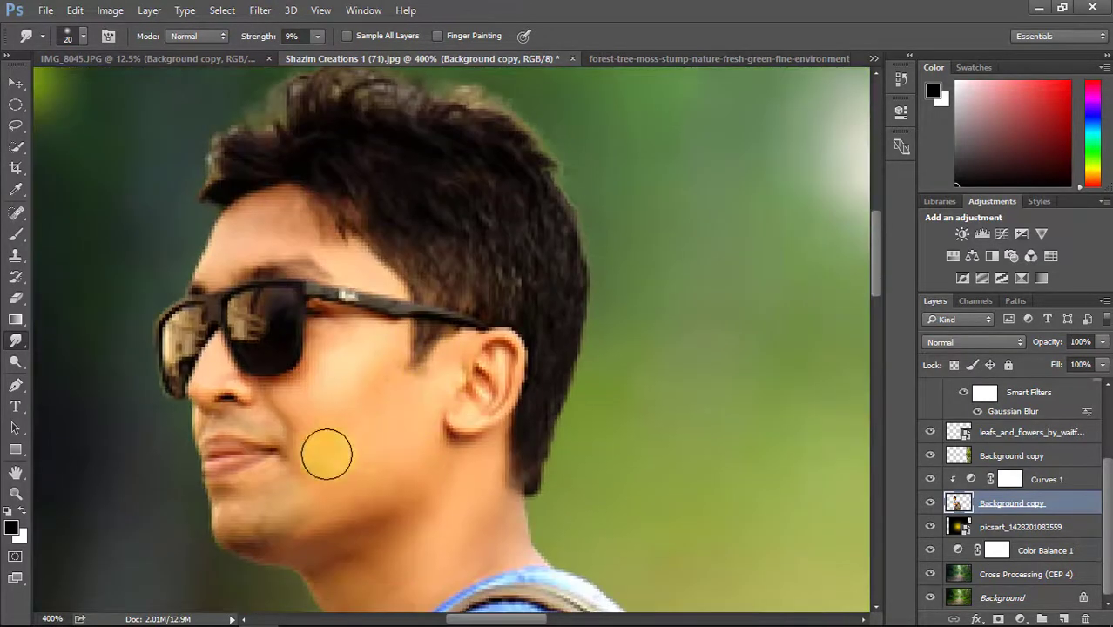
{"action": "left_click_drag", "start_coordinate": [305, 405], "coordinate": [330, 354]}
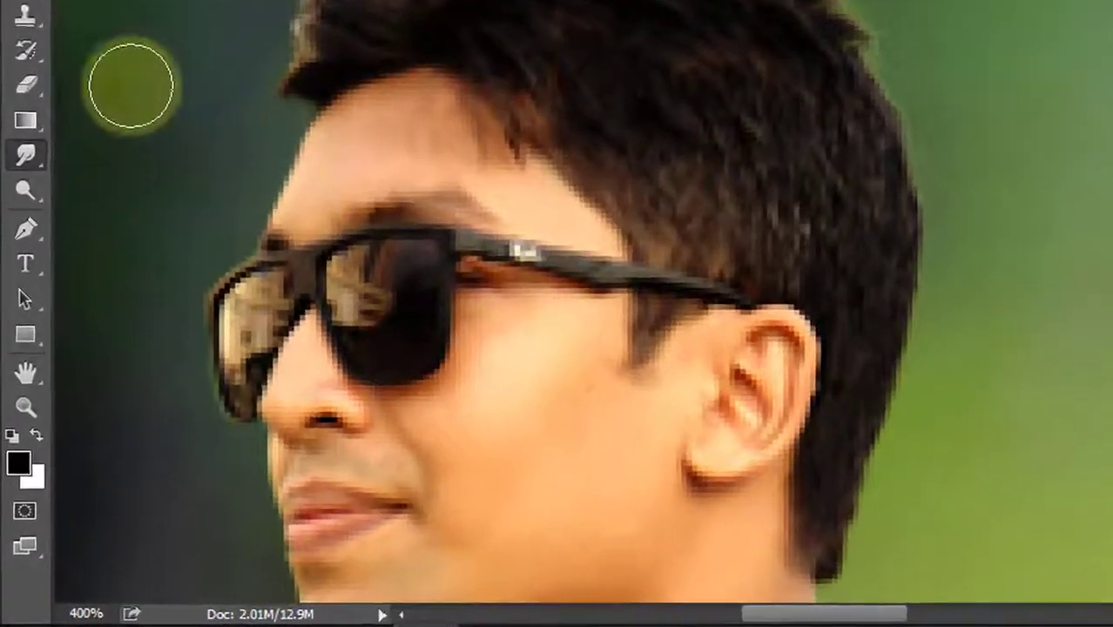
- Darken the man's hair and its light edges with the Burn tool, range Midtones, brush size 15, at 36% and 20% exposure
{"action": "right_click", "coordinate": [25, 190]}
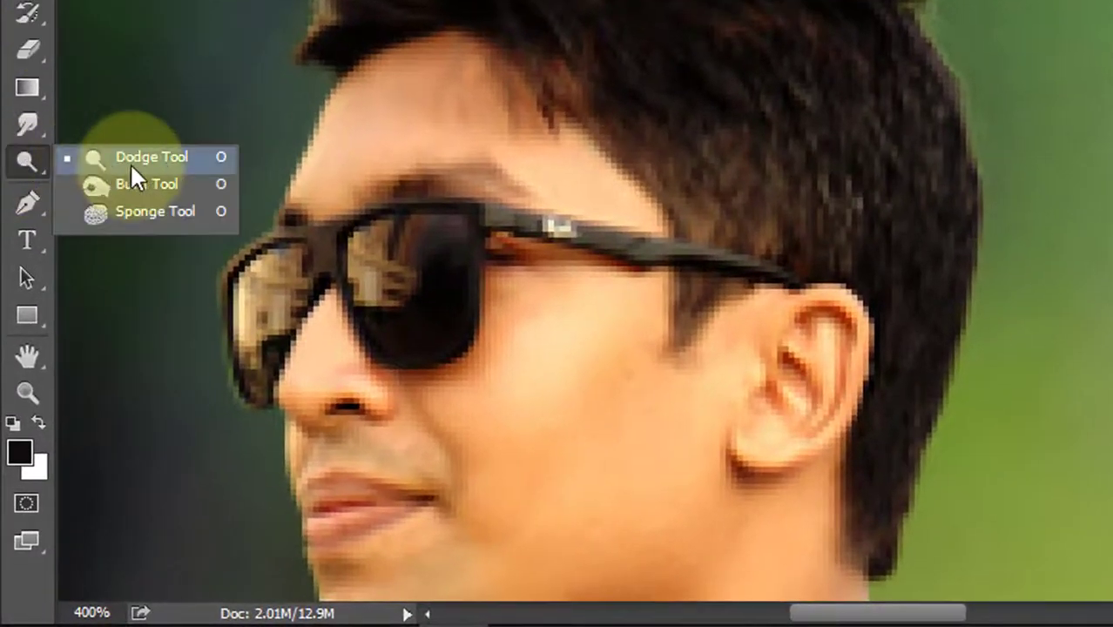
{"action": "left_click", "coordinate": [145, 183]}
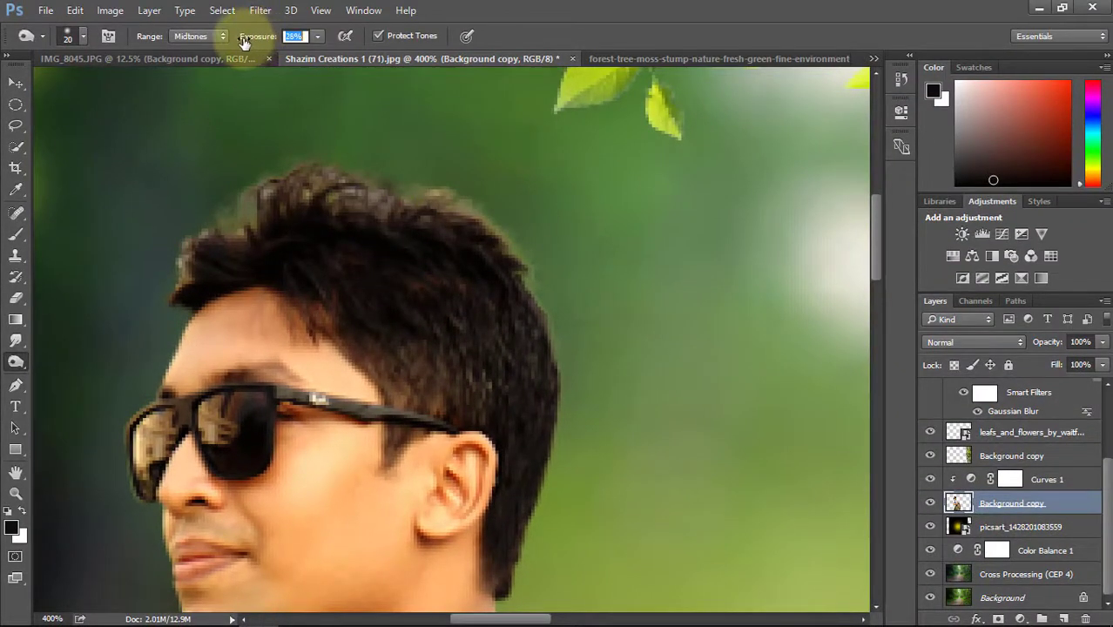
{"action": "key", "text": "bracketleft"}
{"action": "mouse_move", "coordinate": [386, 221]}
{"action": "left_mouse_down"}
{"action": "mouse_move", "coordinate": [449, 199]}
{"action": "mouse_move", "coordinate": [495, 223]}
{"action": "mouse_move", "coordinate": [477, 214]}
{"action": "mouse_move", "coordinate": [524, 287]}
{"action": "mouse_move", "coordinate": [428, 200]}
{"action": "mouse_move", "coordinate": [509, 230]}
{"action": "mouse_move", "coordinate": [528, 300]}
{"action": "mouse_move", "coordinate": [442, 201]}
{"action": "mouse_move", "coordinate": [260, 202]}
{"action": "mouse_move", "coordinate": [198, 248]}
{"action": "mouse_move", "coordinate": [189, 269]}
{"action": "mouse_move", "coordinate": [266, 221]}
{"action": "mouse_move", "coordinate": [291, 179]}
{"action": "mouse_move", "coordinate": [242, 217]}
{"action": "mouse_move", "coordinate": [338, 184]}
{"action": "mouse_move", "coordinate": [367, 189]}
{"action": "mouse_move", "coordinate": [191, 245]}
{"action": "mouse_move", "coordinate": [266, 220]}
{"action": "mouse_move", "coordinate": [492, 211]}
{"action": "mouse_move", "coordinate": [519, 249]}
{"action": "mouse_move", "coordinate": [506, 250]}
{"action": "mouse_move", "coordinate": [526, 220]}
{"action": "mouse_move", "coordinate": [548, 309]}
{"action": "left_mouse_up"}
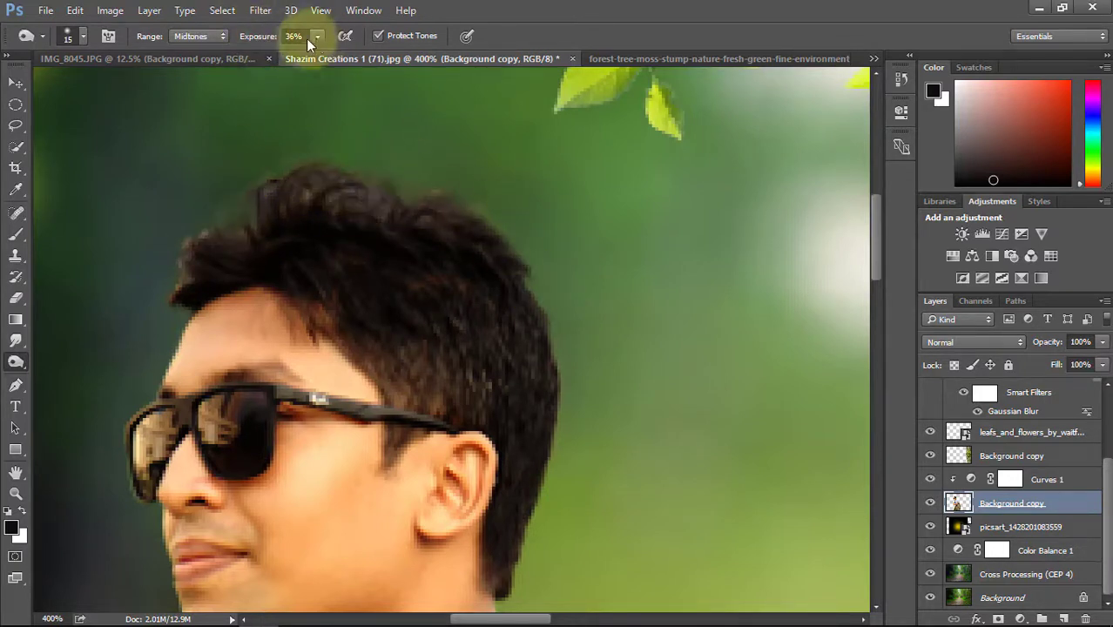
{"action": "scroll", "coordinate": [525, 278], "scroll_direction": "down", "scroll_amount": 2}
{"action": "scroll", "coordinate": [589, 341], "scroll_direction": "up", "scroll_amount": 3}
{"action": "scroll", "coordinate": [522, 278], "scroll_direction": "left", "scroll_amount": 2}
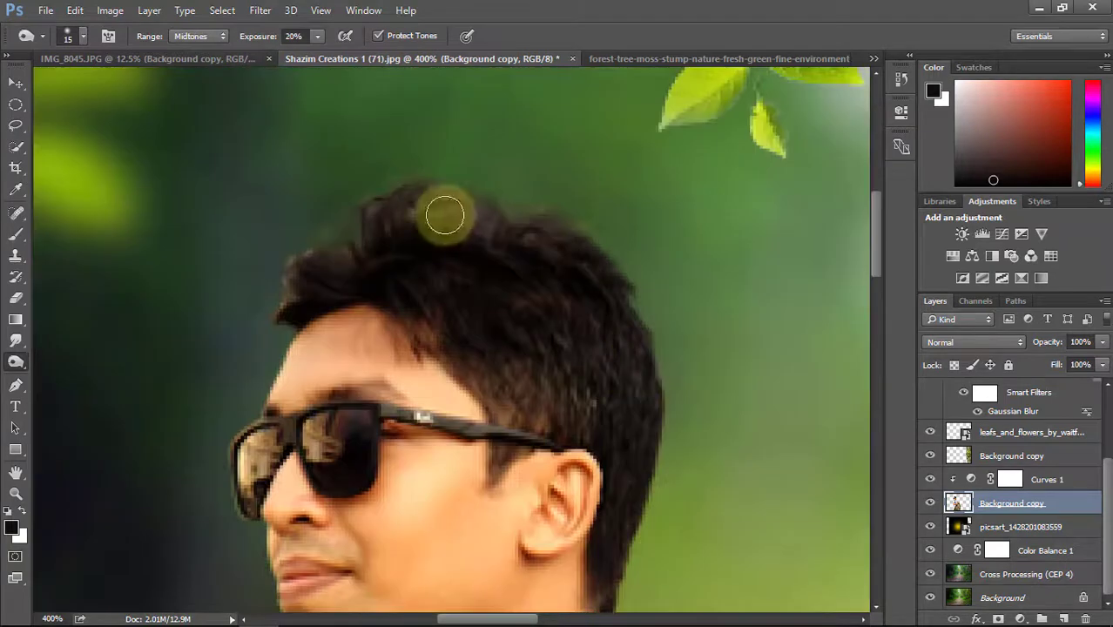
{"action": "scroll", "coordinate": [476, 256], "scroll_direction": "down", "scroll_amount": 5}
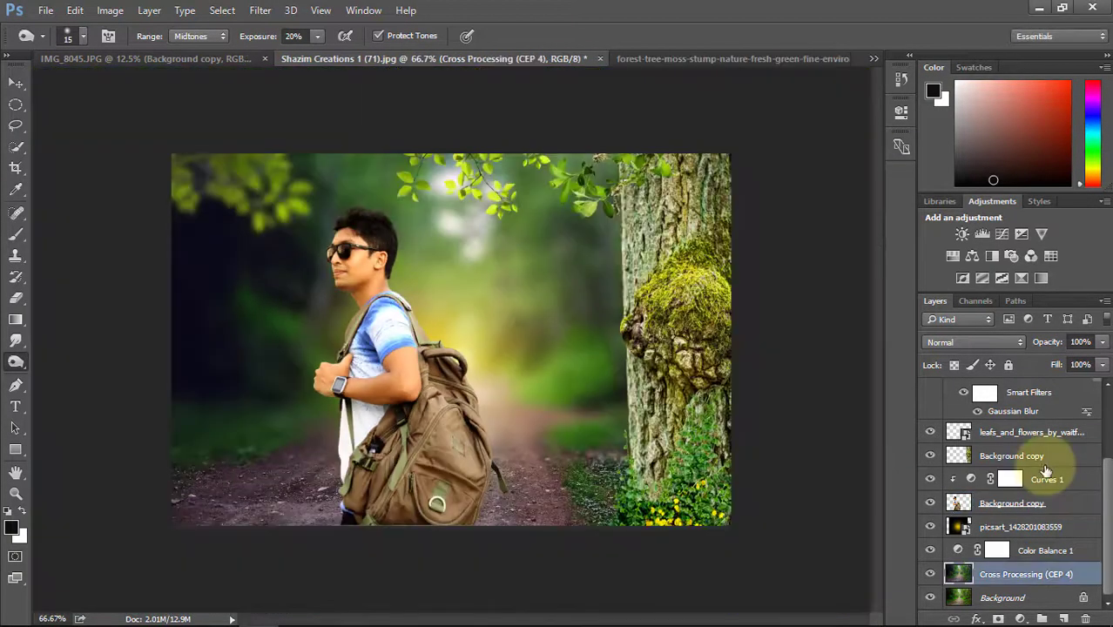
- Stamp all visible layers into a new layer at the top of the stack and rename it Final Photo
{"action": "scroll", "coordinate": [1043, 453], "scroll_direction": "up", "scroll_amount": 3}
{"action": "left_click", "coordinate": [1013, 393]}
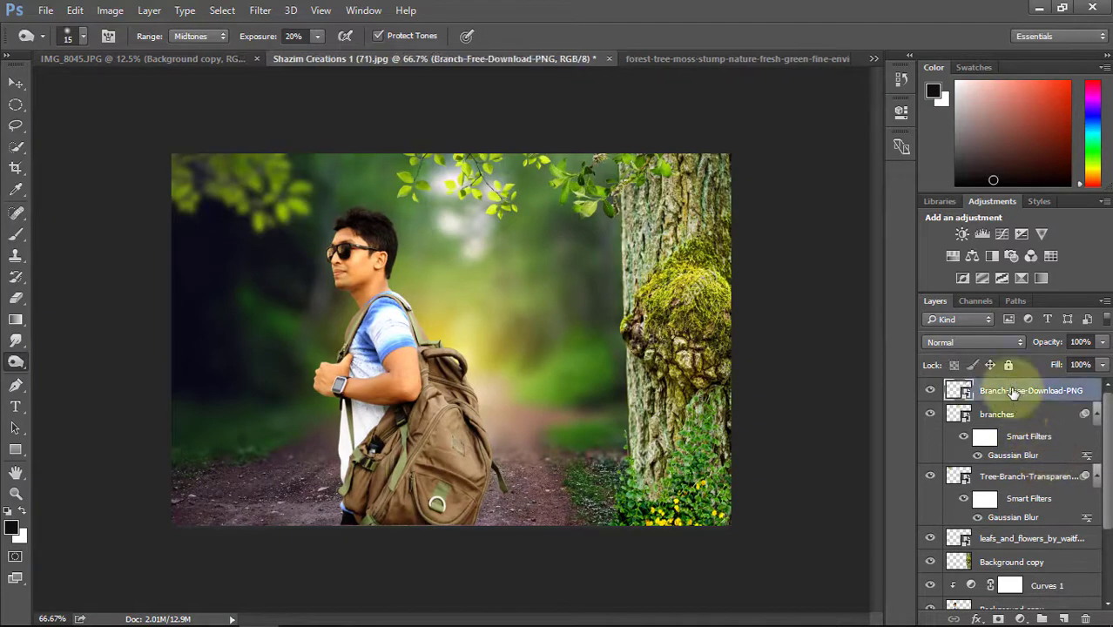
{"action": "key", "text": "ctrl+alt+shift+e"}
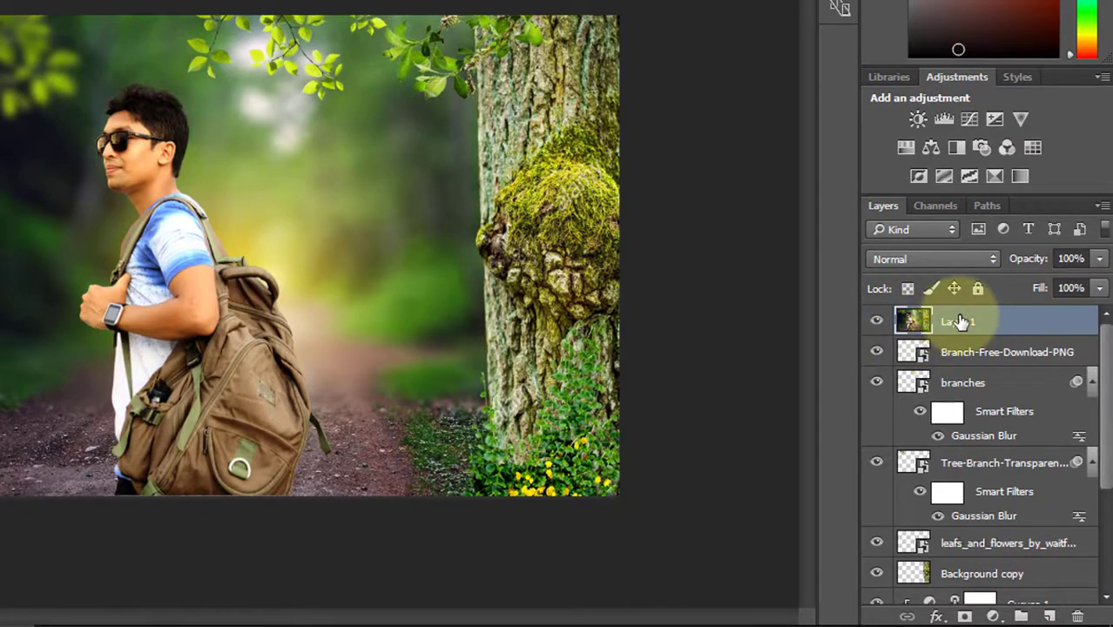
{"action": "type", "text": "Final Photo"}
{"action": "key", "text": "Return"}
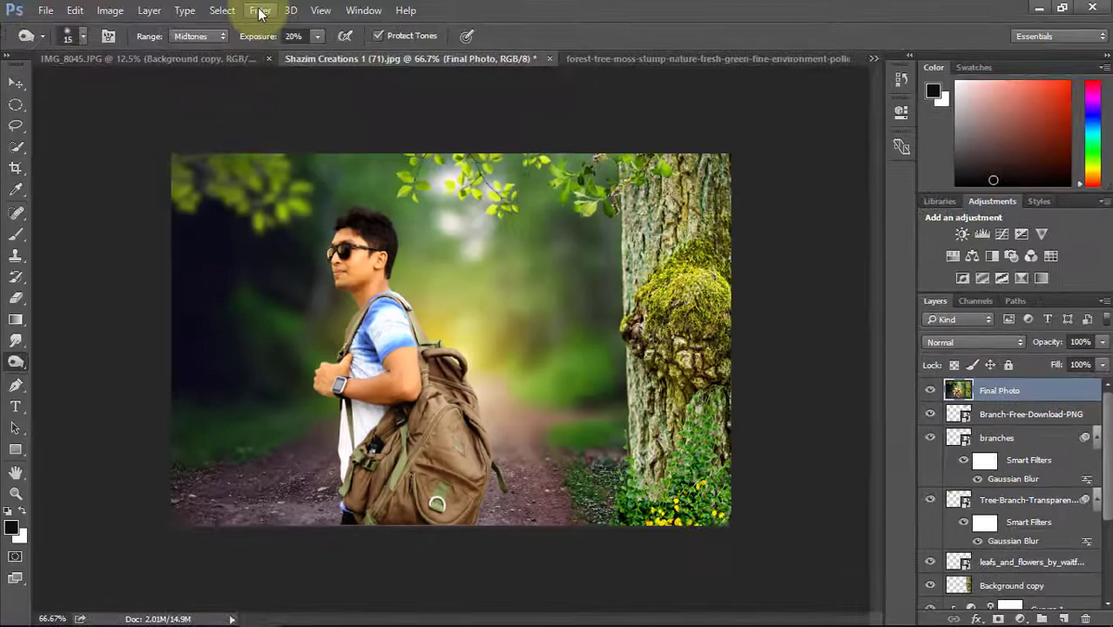
- Apply the Color Efex Pro 4 Cross Processing filter to the Final Photo layer with method B04 and strength 30%
{"action": "left_click", "coordinate": [259, 10]}
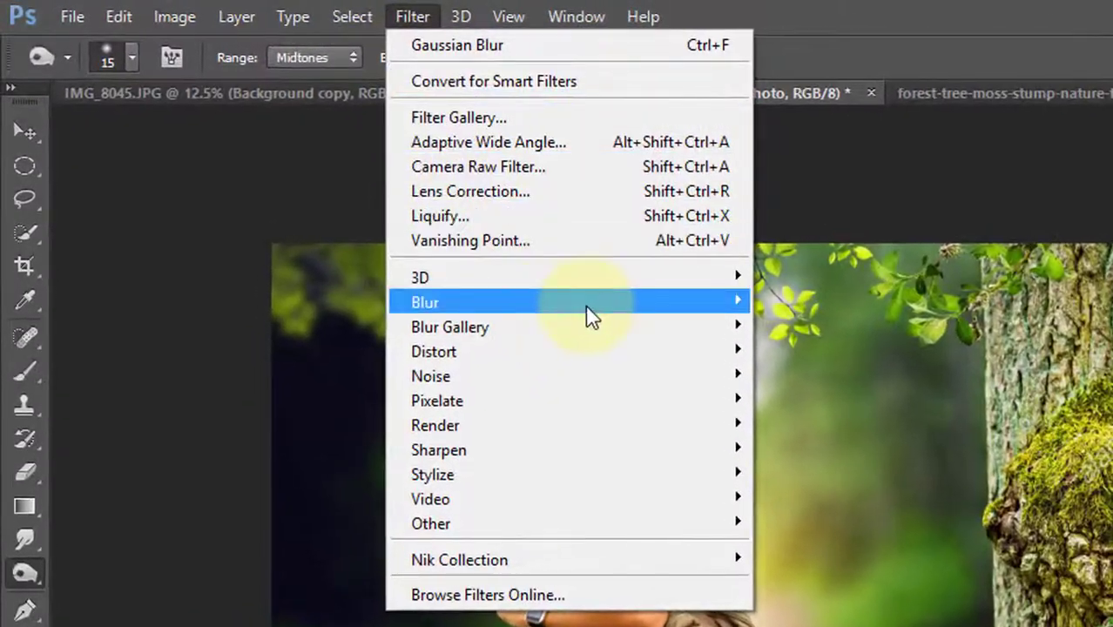
{"action": "mouse_move", "coordinate": [372, 192]}
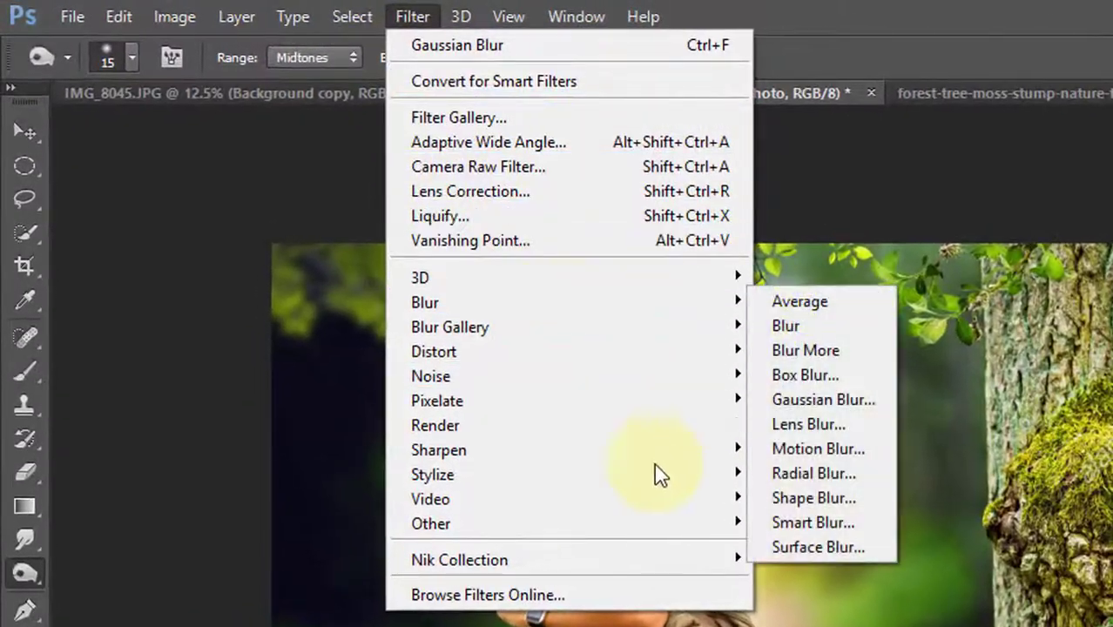
{"action": "mouse_move", "coordinate": [692, 555]}
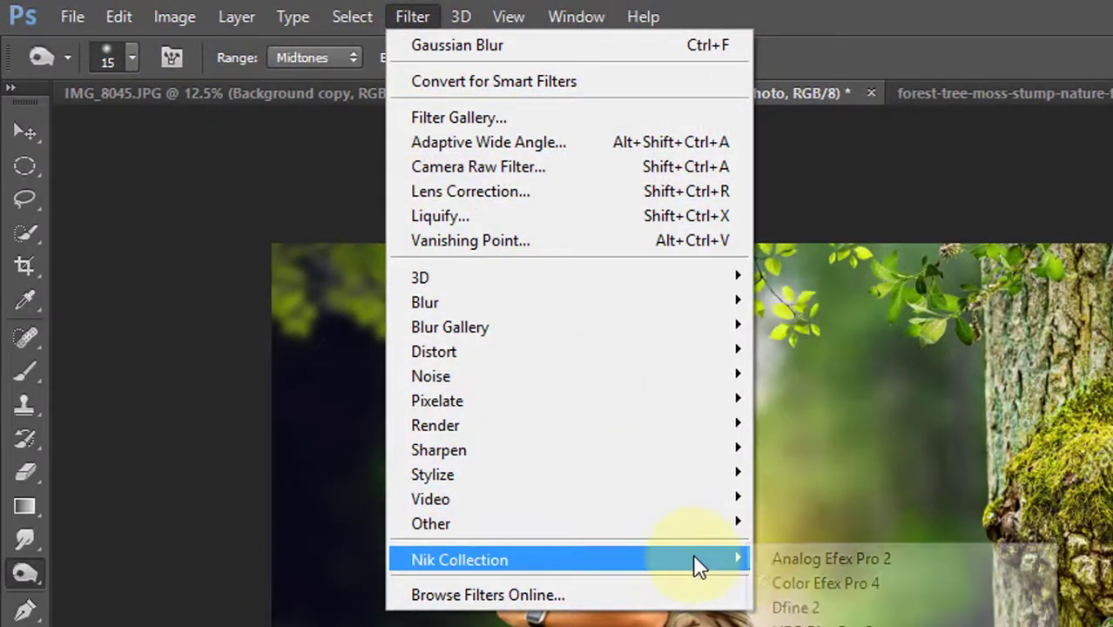
{"action": "left_click", "coordinate": [851, 584]}
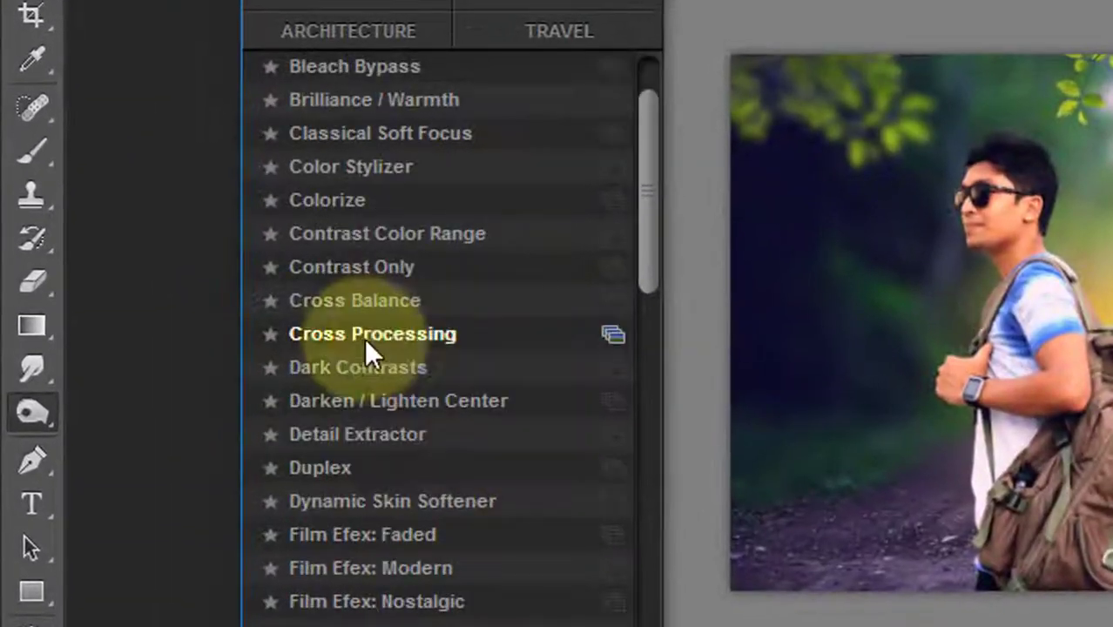
{"action": "left_click", "coordinate": [351, 333]}
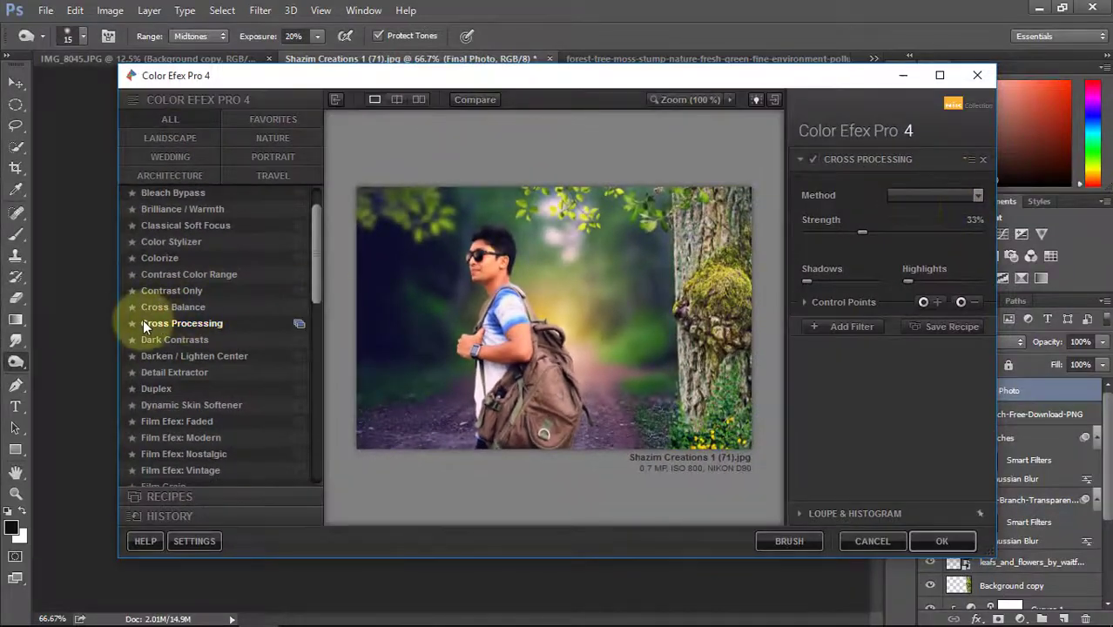
{"action": "left_click", "coordinate": [929, 194]}
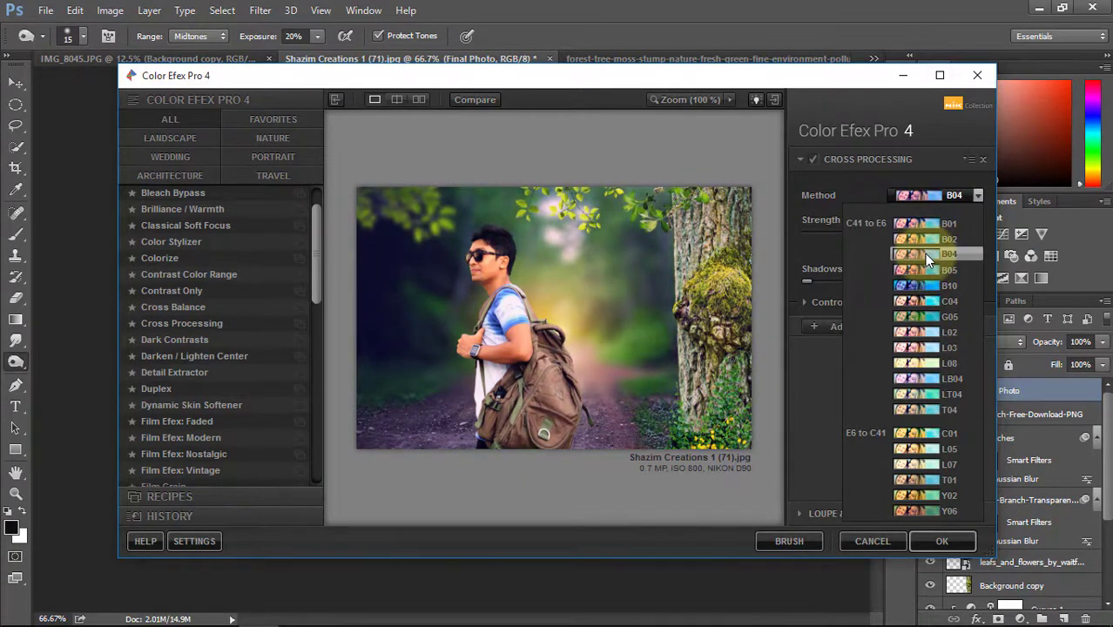
{"action": "left_click", "coordinate": [923, 254]}
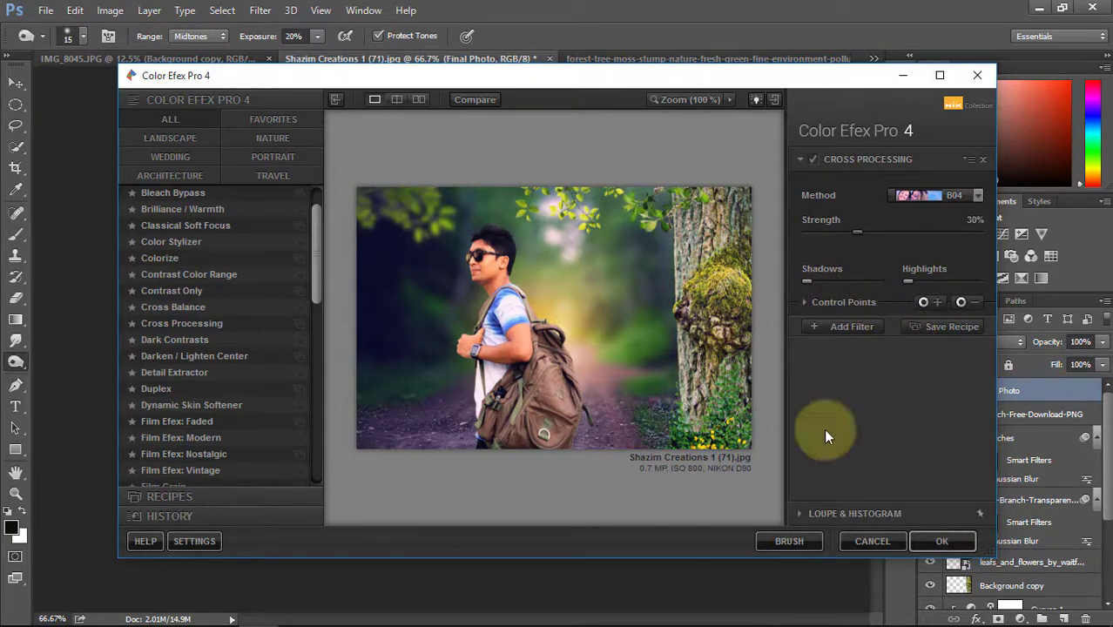
{"action": "left_click", "coordinate": [941, 541]}
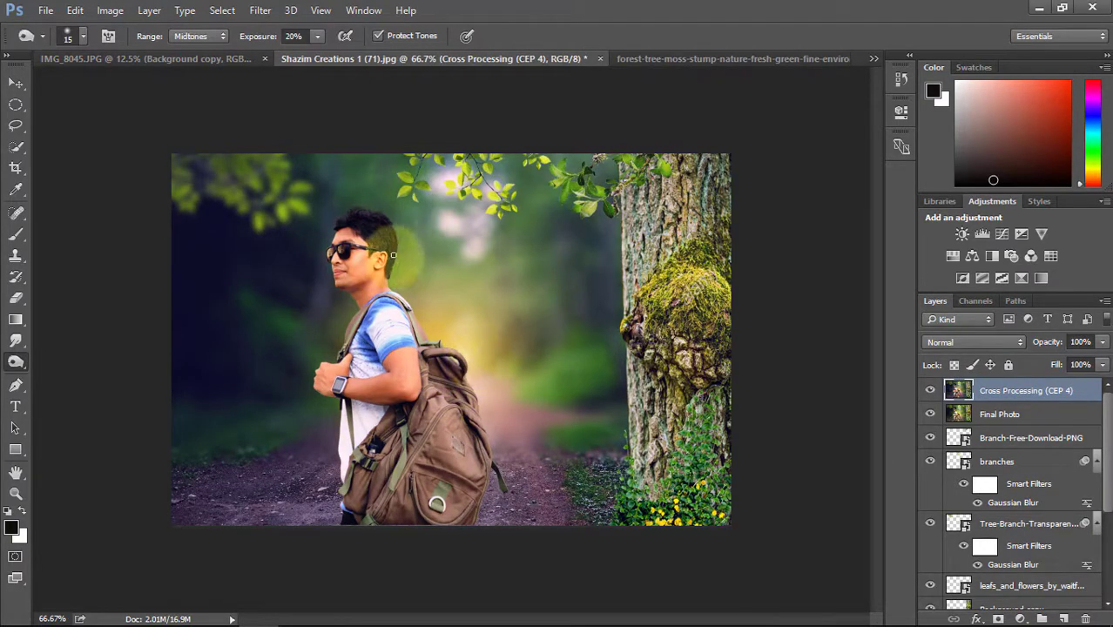
- Start a text layer over the dark road in the photo's lower left, using the Hijrnotes PERSONAL USE ONLY Regular font
{"action": "scroll", "coordinate": [392, 255], "scroll_direction": "up", "scroll_amount": 1}
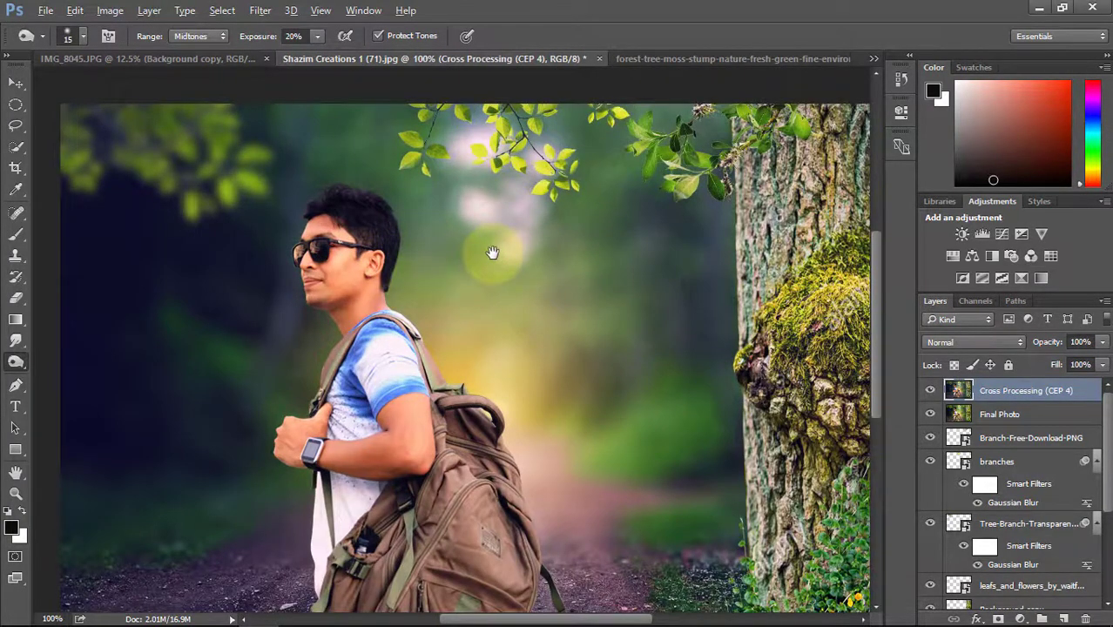
{"action": "scroll", "coordinate": [492, 253], "scroll_direction": "down", "scroll_amount": 1}
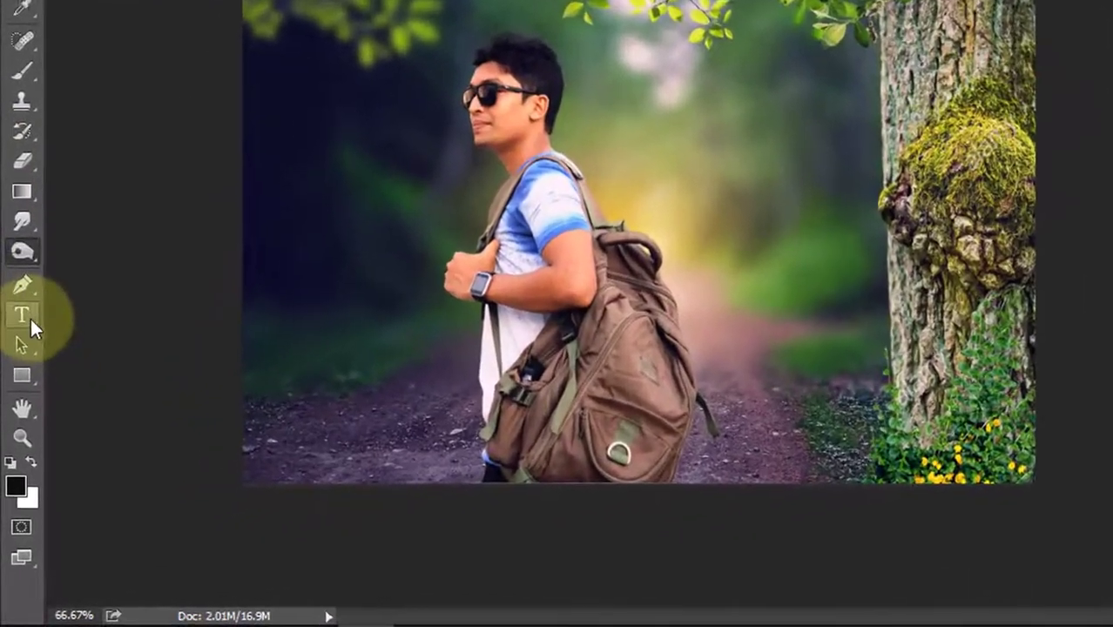
{"action": "left_click", "coordinate": [16, 405]}
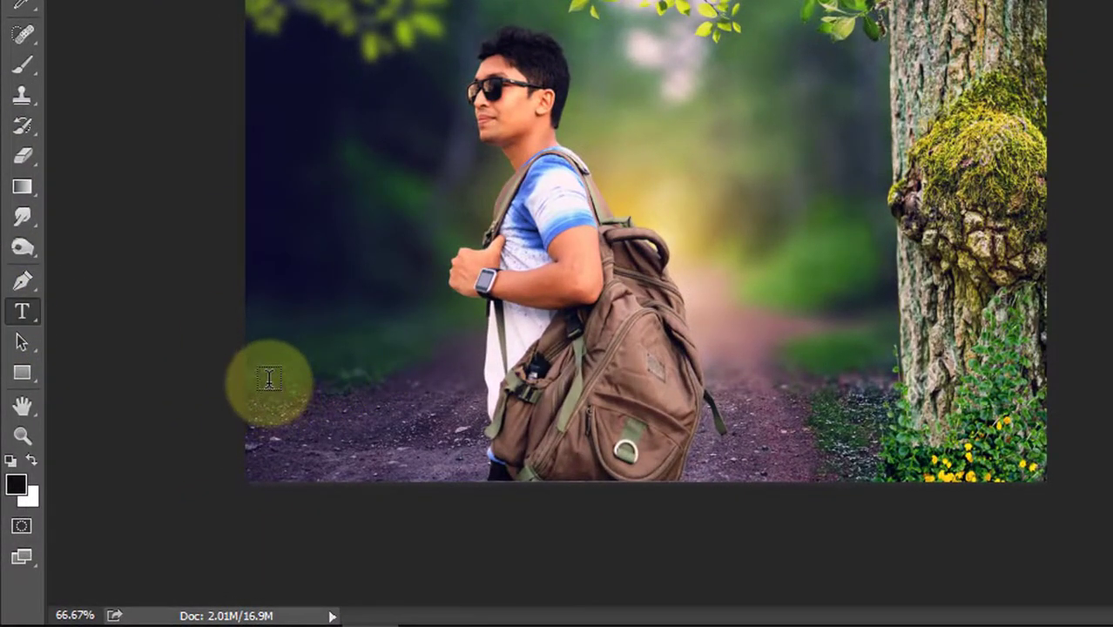
{"action": "left_click", "coordinate": [305, 394]}
{"action": "left_click", "coordinate": [202, 35]}
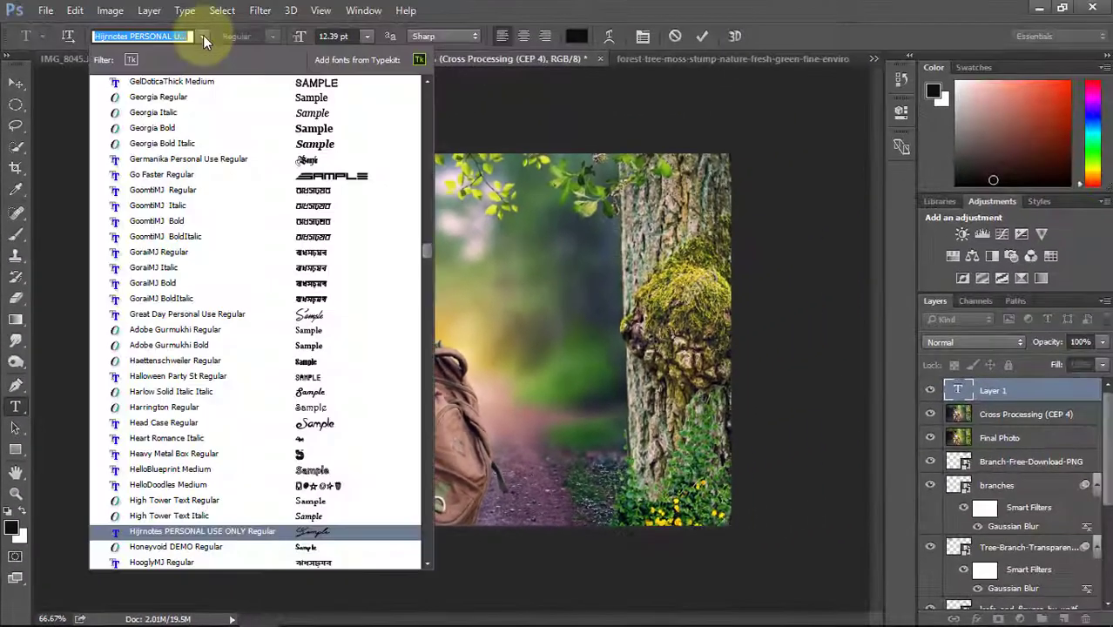
{"action": "left_click", "coordinate": [169, 526]}
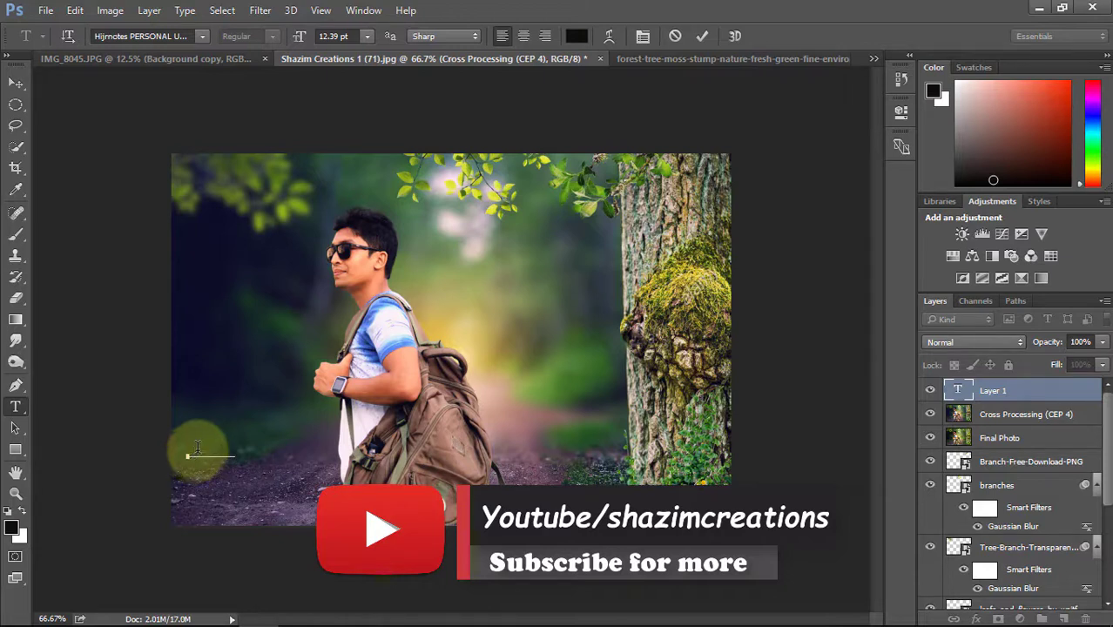
- Write "Shazim Editing" at 54.54 pt, colour it white (ffffff) and commit the text beside the man
{"action": "left_click_drag", "start_coordinate": [197, 447], "coordinate": [324, 505]}
{"action": "left_click", "coordinate": [577, 39]}
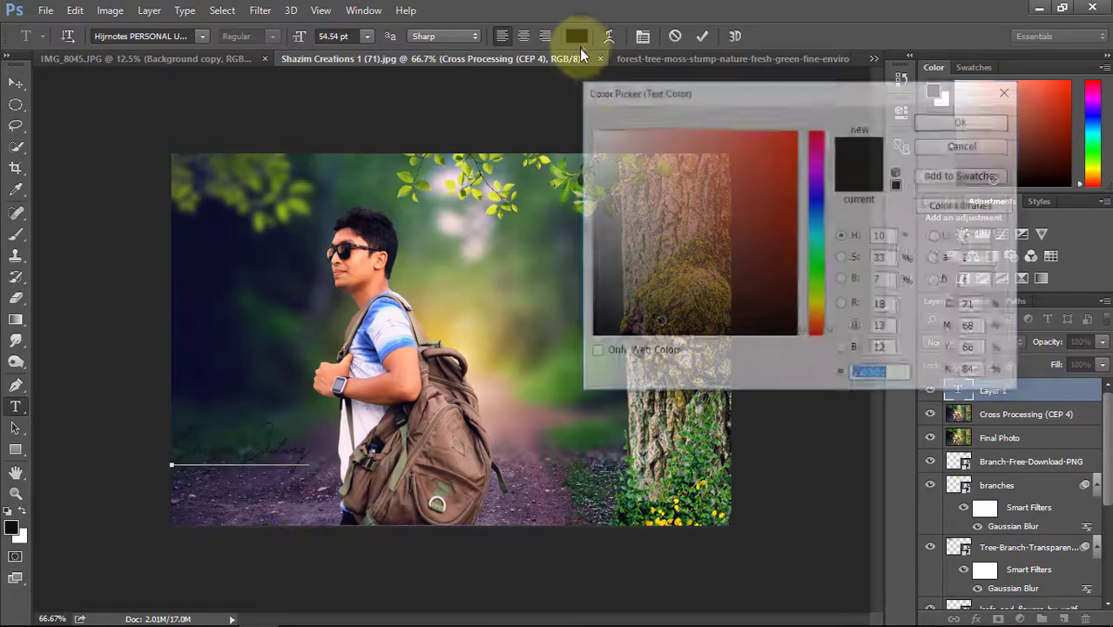
{"action": "type", "text": "ffffff"}
{"action": "left_click", "coordinate": [957, 121]}
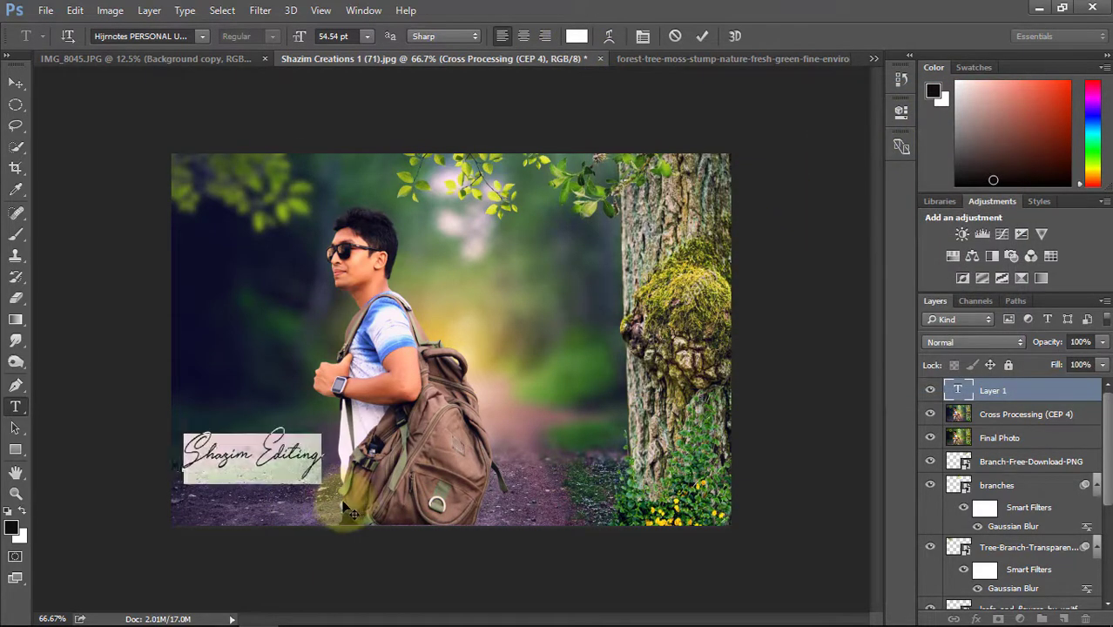
{"action": "key", "text": "ctrl+Return"}
{"action": "key", "text": "v"}
- Open the Cross Processing layer in Camera Raw and darken the road from the bottom edge with a graduated filter at exposure -1.75
{"action": "left_click", "coordinate": [502, 367], "text": "ctrl"}
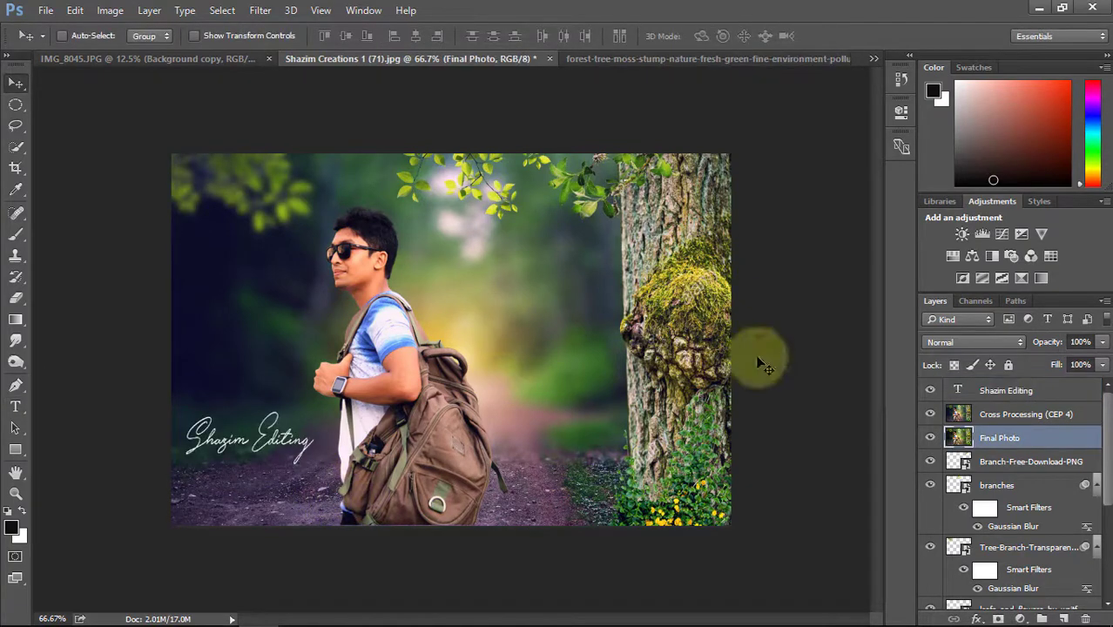
{"action": "left_click", "coordinate": [1007, 418]}
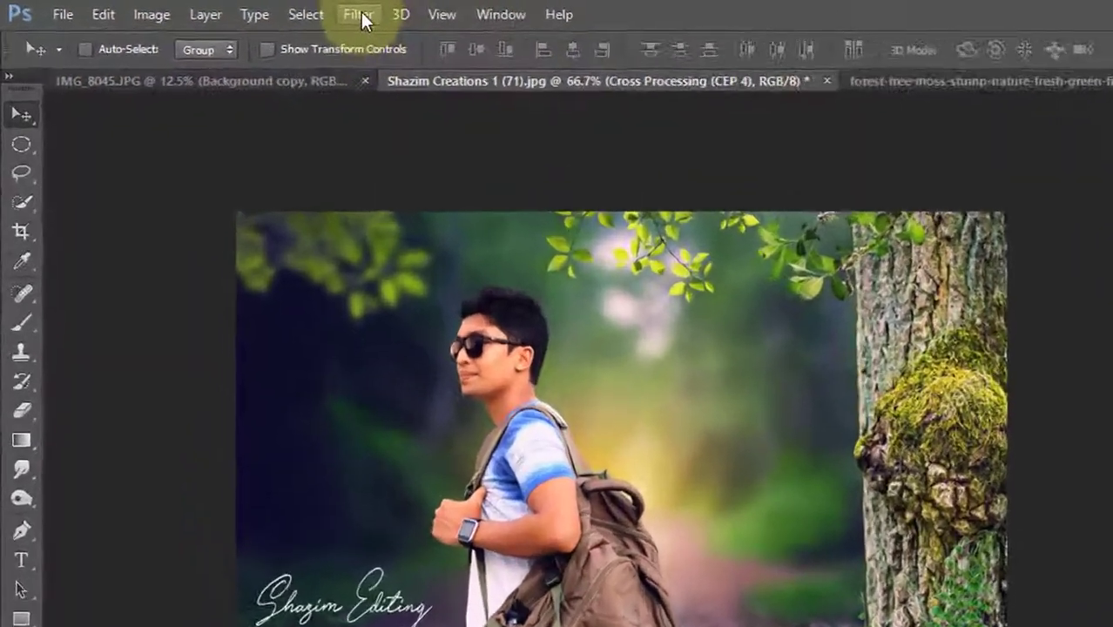
{"action": "left_click", "coordinate": [361, 17]}
{"action": "left_click", "coordinate": [396, 148]}
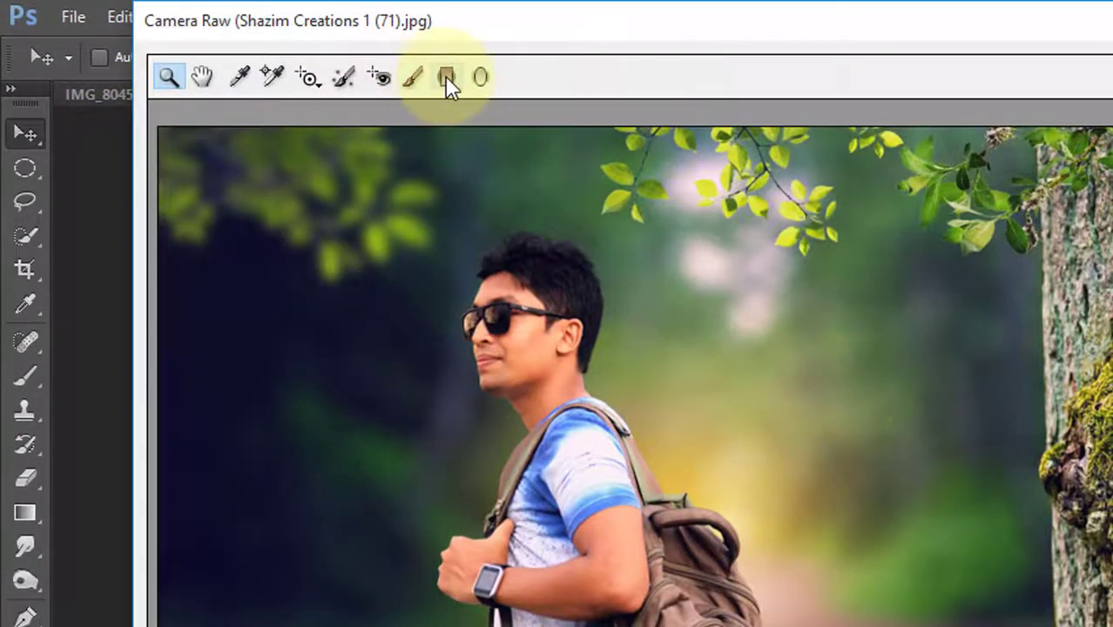
{"action": "left_click", "coordinate": [445, 76]}
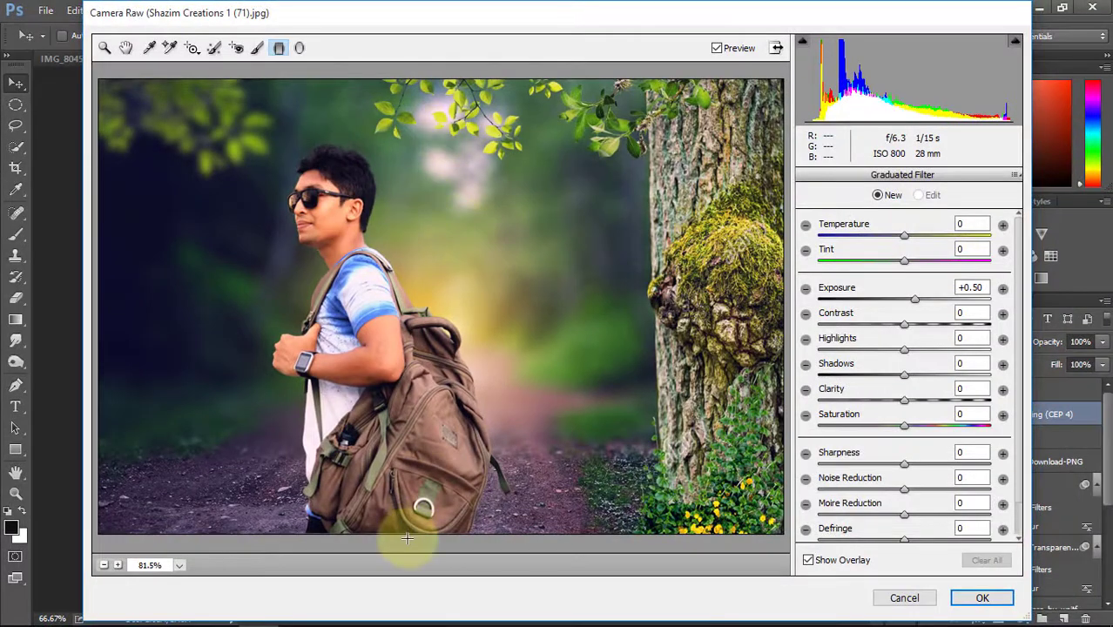
{"action": "left_click_drag", "start_coordinate": [407, 538], "coordinate": [407, 415]}
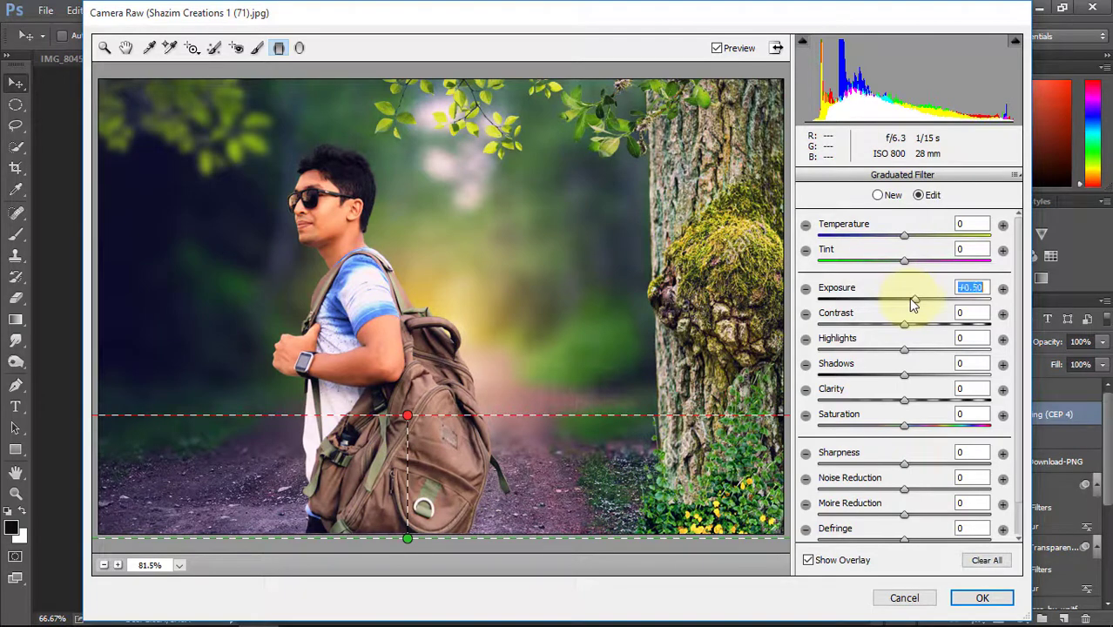
{"action": "left_click_drag", "start_coordinate": [910, 299], "coordinate": [864, 298]}
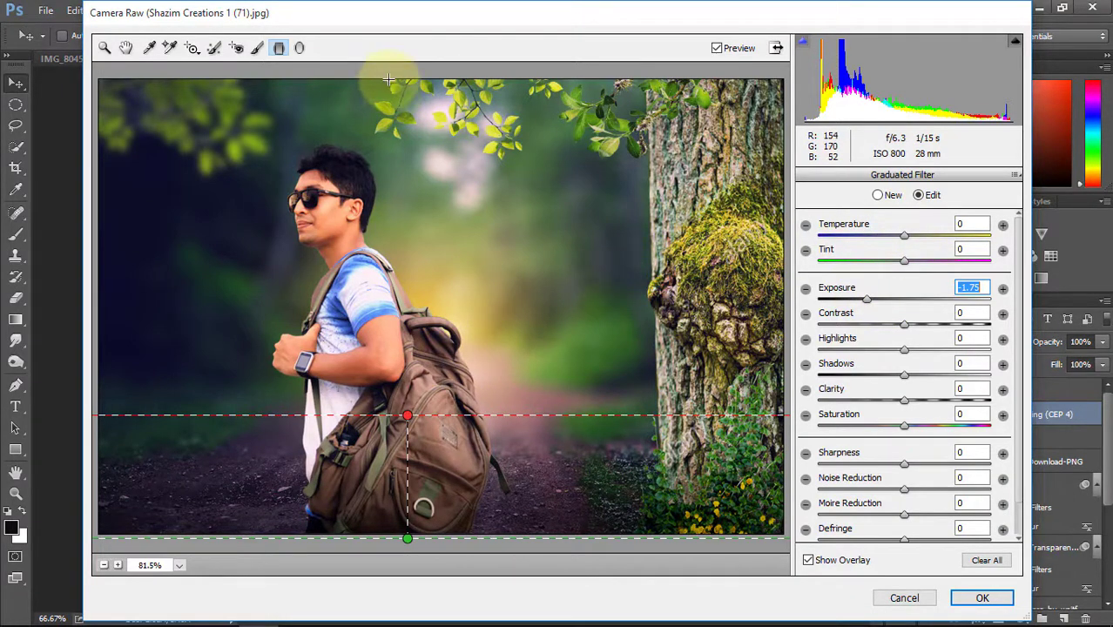
- Add a second graduated filter running down from the photo's top edge at exposure -1.65 and apply the Camera Raw changes
{"action": "left_click_drag", "start_coordinate": [389, 72], "coordinate": [390, 173]}
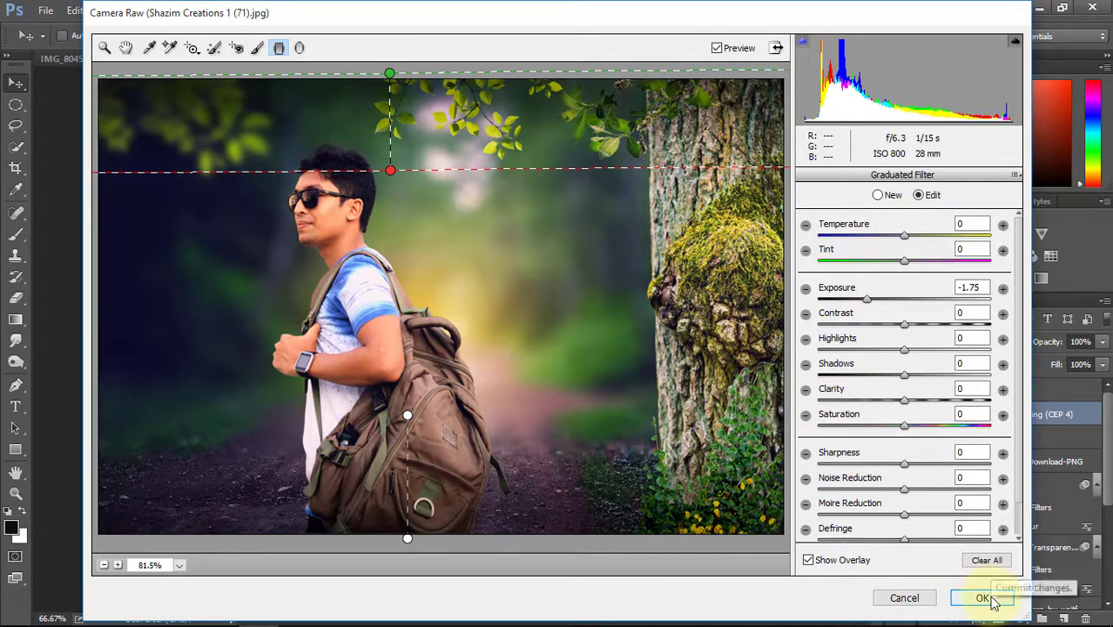
{"action": "mouse_move", "coordinate": [871, 304]}
{"action": "left_mouse_down"}
{"action": "mouse_move", "coordinate": [964, 305]}
{"action": "mouse_move", "coordinate": [842, 314]}
{"action": "mouse_move", "coordinate": [875, 319]}
{"action": "left_mouse_up"}
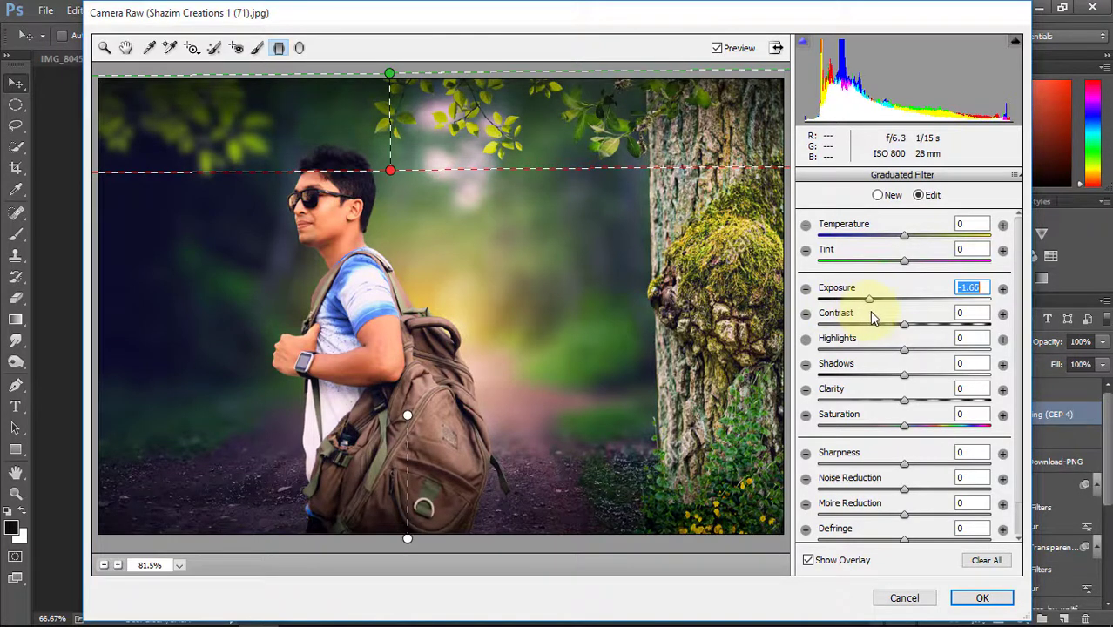
{"action": "left_click", "coordinate": [981, 598]}
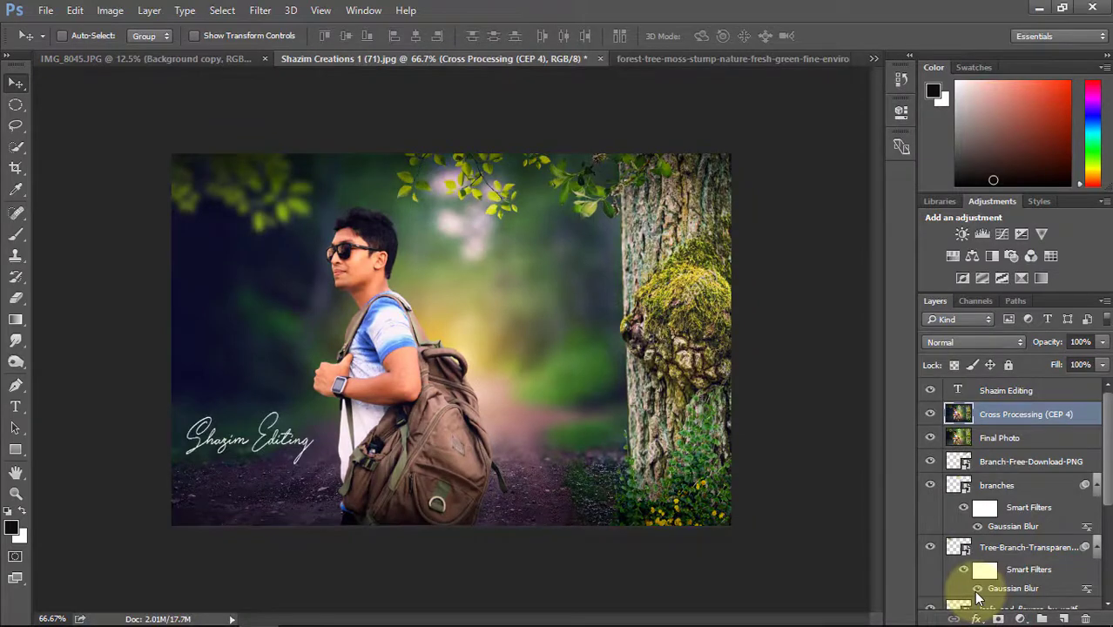
- Add a Curves adjustment layer above the Cross Processing layer and slightly brighten the upper tones of the RGB curve
{"action": "scroll", "coordinate": [361, 258], "scroll_direction": "up", "scroll_amount": 1}
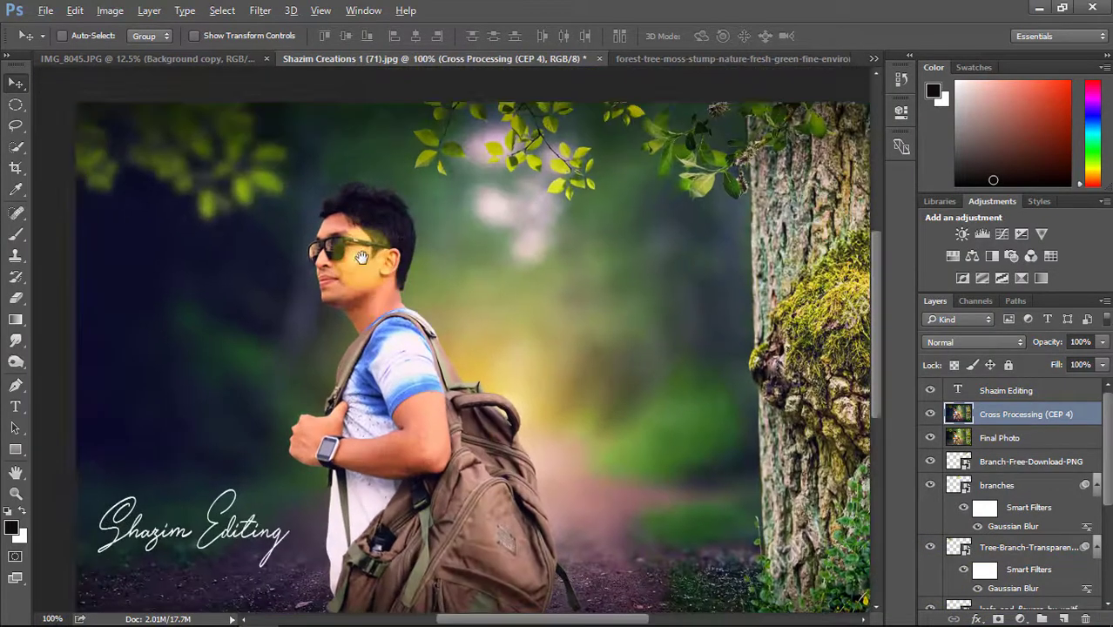
{"action": "scroll", "coordinate": [361, 258], "scroll_direction": "down", "scroll_amount": 1}
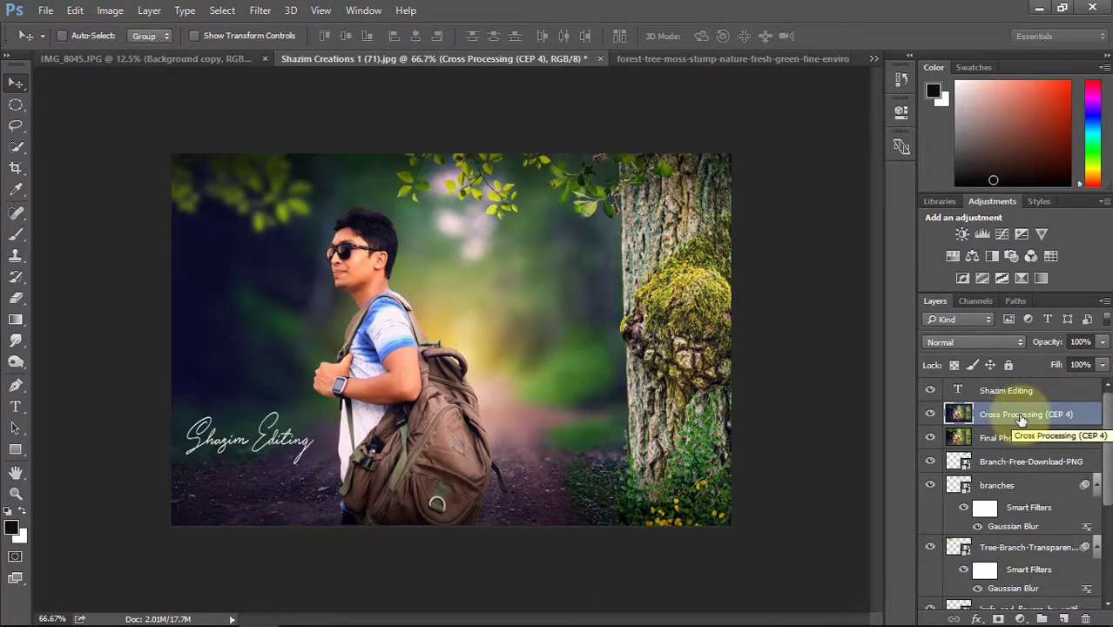
{"action": "left_click", "coordinate": [1000, 233]}
{"action": "left_click_drag", "start_coordinate": [819, 225], "coordinate": [807, 232]}
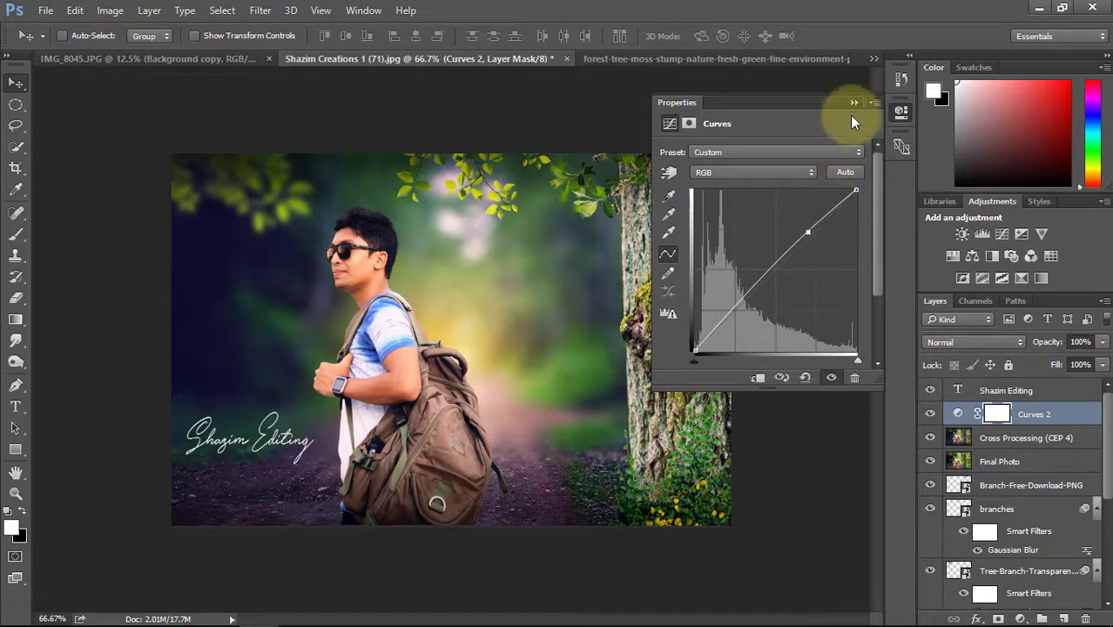
{"action": "left_click", "coordinate": [852, 103]}
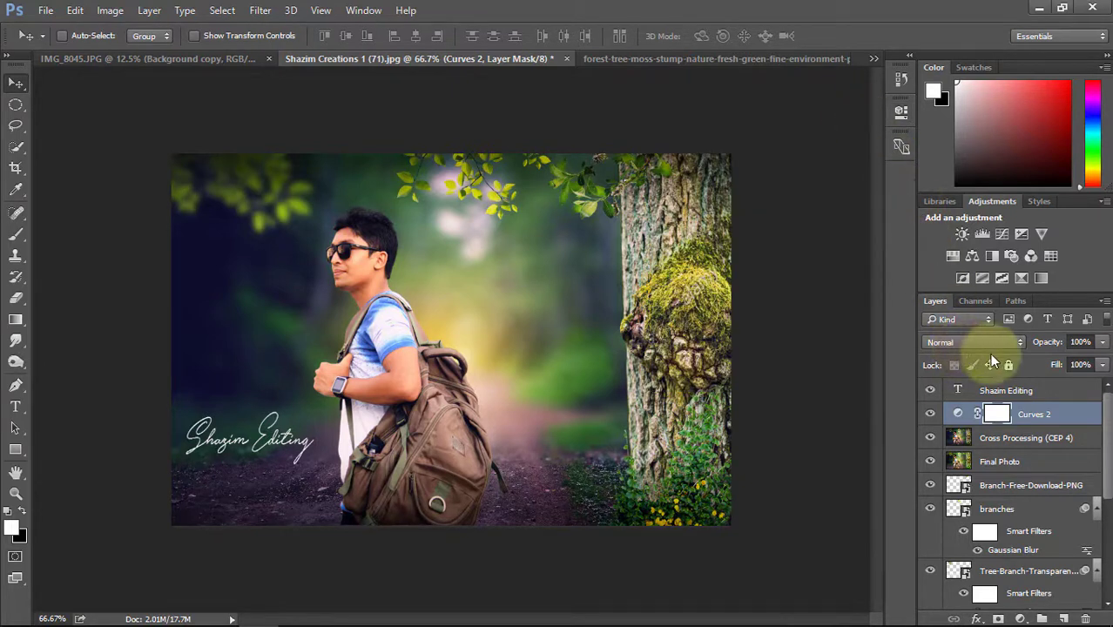
- Add a Color Balance adjustment layer directly above the Cross Processing layer and slightly adjust its midtones
{"action": "left_click", "coordinate": [1015, 438]}
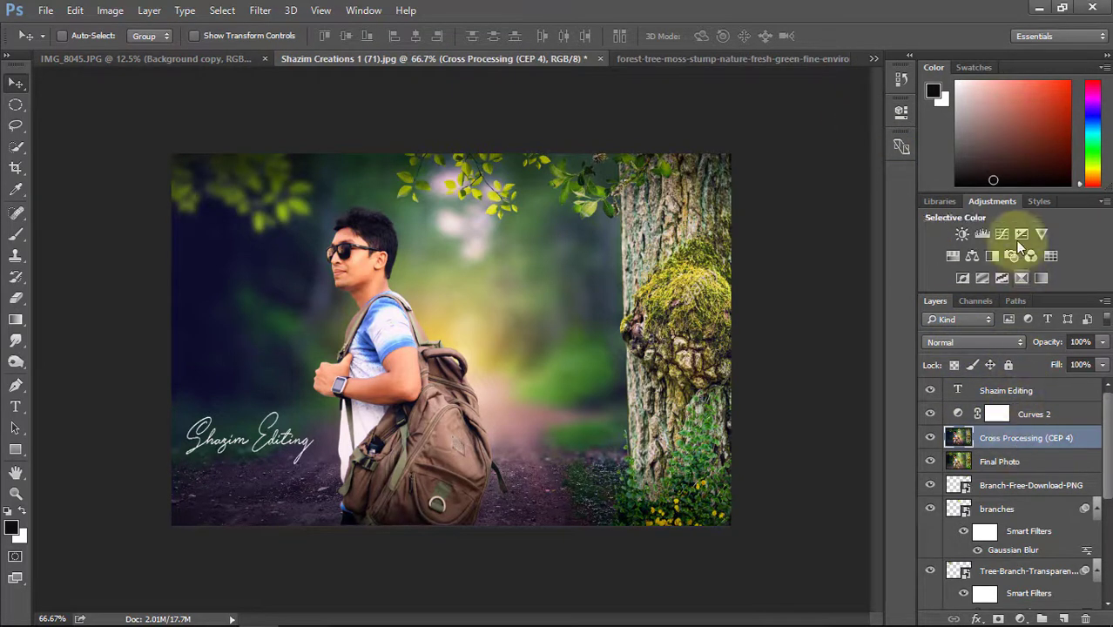
{"action": "left_click", "coordinate": [971, 256]}
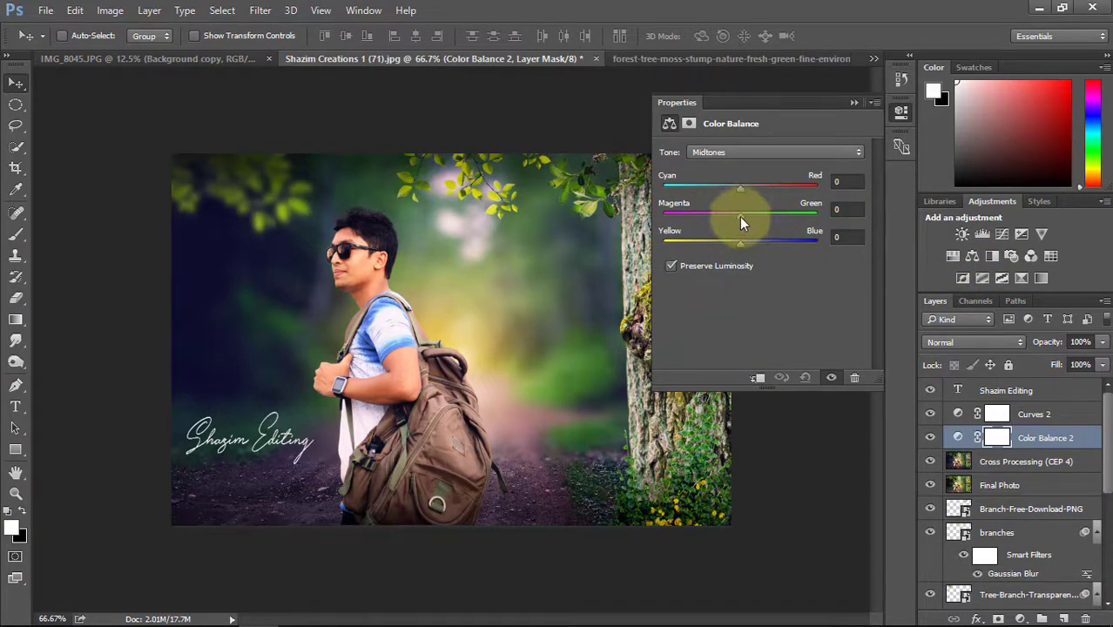
{"action": "left_click_drag", "start_coordinate": [739, 217], "coordinate": [744, 243]}
{"action": "left_click_drag", "start_coordinate": [740, 186], "coordinate": [741, 216]}
{"action": "left_click_drag", "start_coordinate": [745, 242], "coordinate": [740, 243]}
{"action": "left_click", "coordinate": [853, 103]}
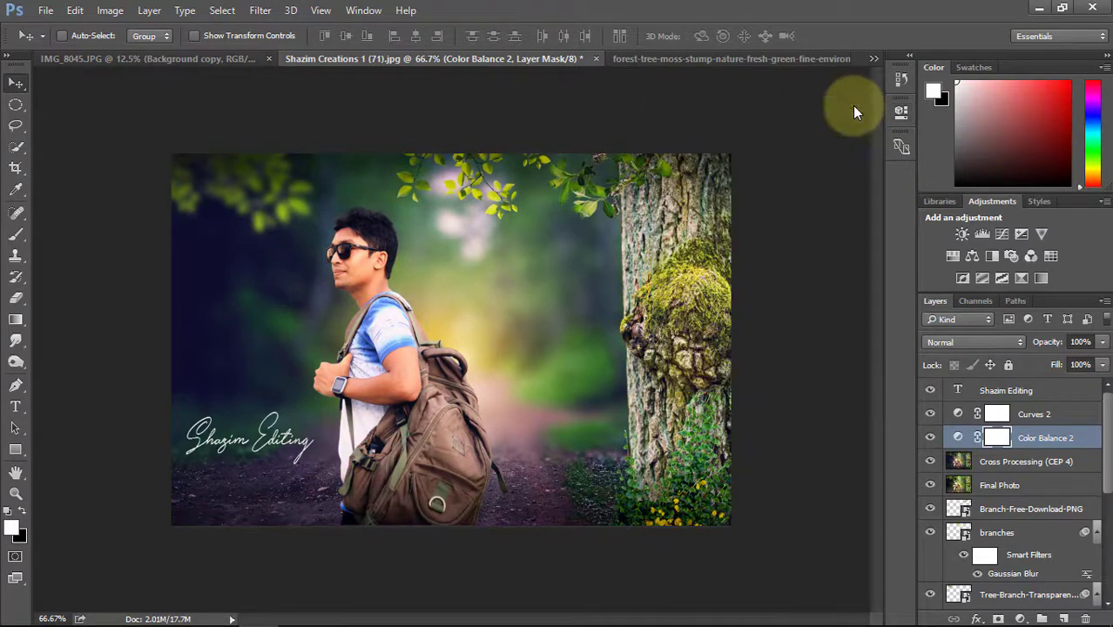
- Stamp all visible layers, including the signature text, into a new layer above the Shazim Editing text layer
{"action": "key", "text": "ctrl+minus"}
{"action": "left_click", "coordinate": [415, 314], "text": "ctrl"}
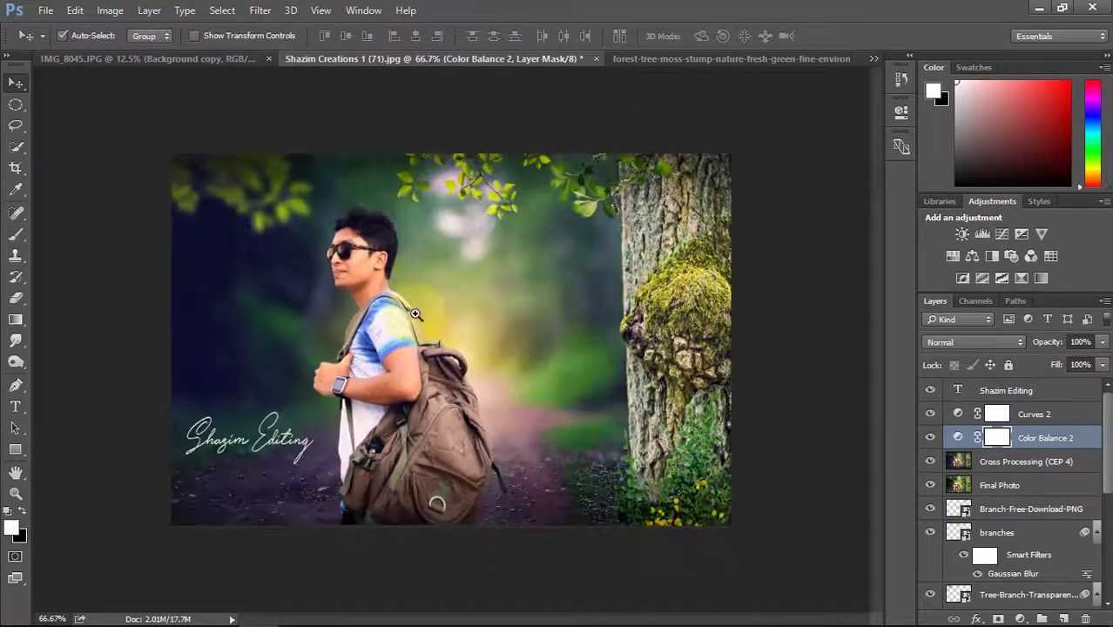
{"action": "left_click", "coordinate": [415, 314], "text": "ctrl"}
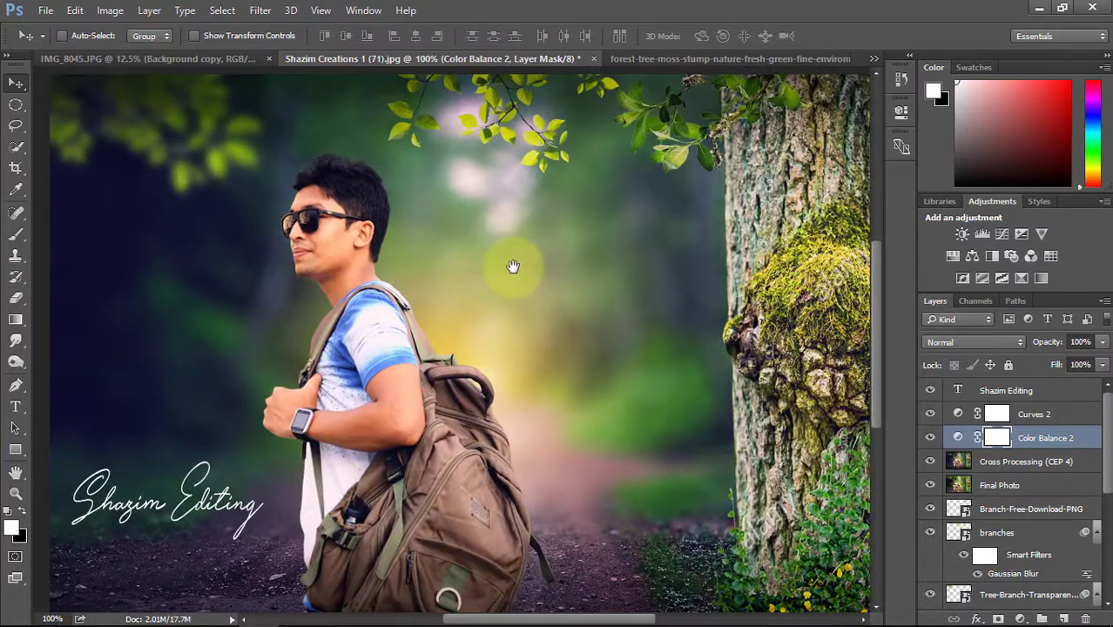
{"action": "left_click", "coordinate": [474, 294], "text": "alt"}
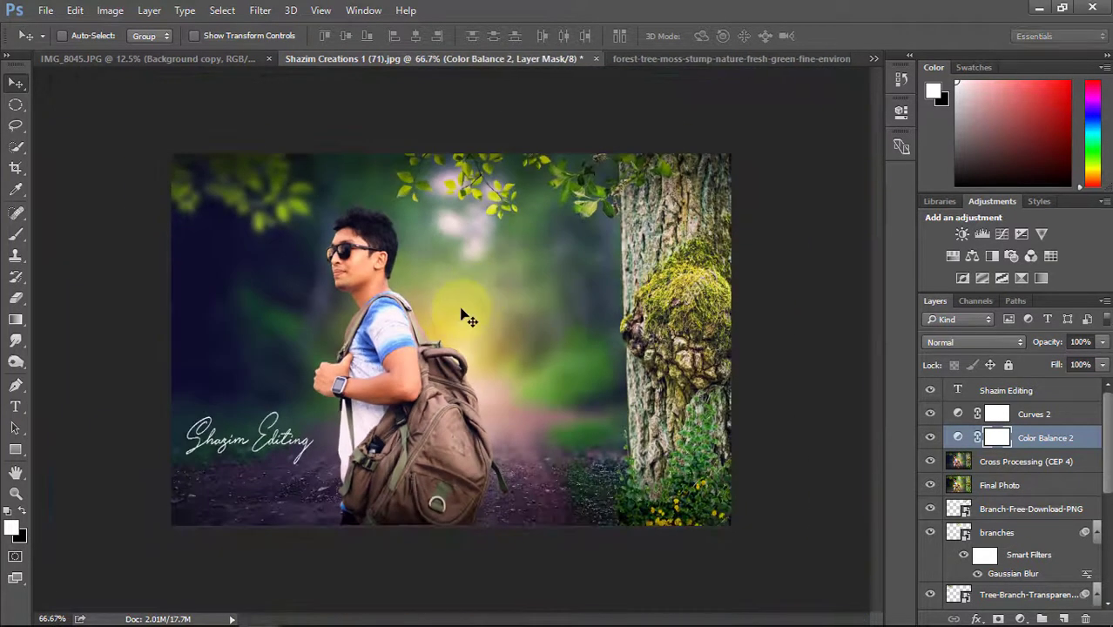
{"action": "left_click", "coordinate": [1023, 461]}
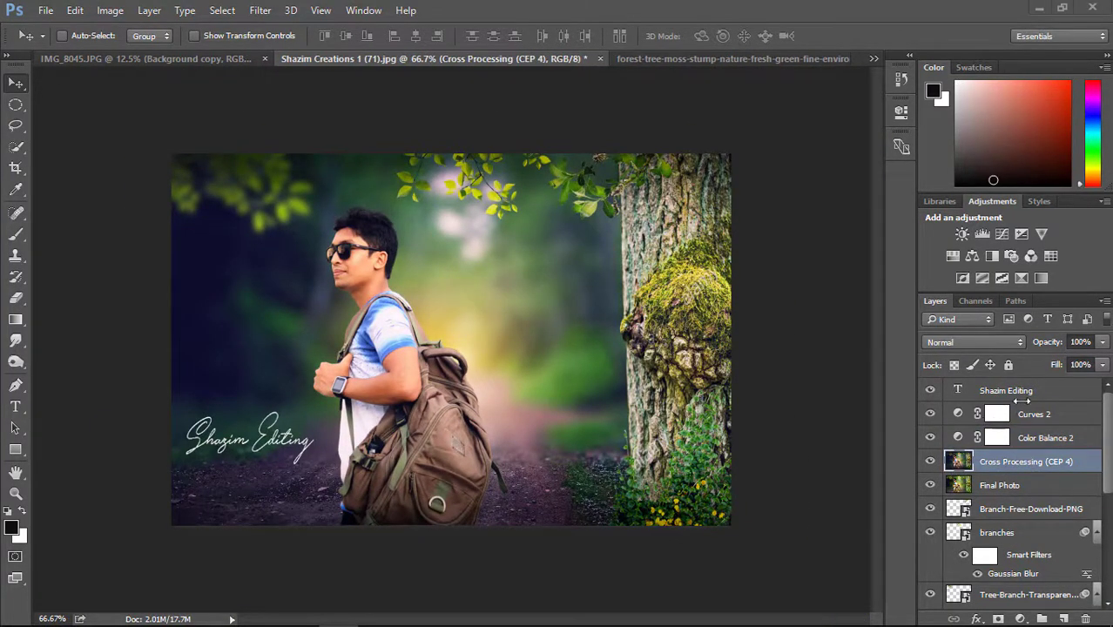
{"action": "left_click", "coordinate": [1011, 392]}
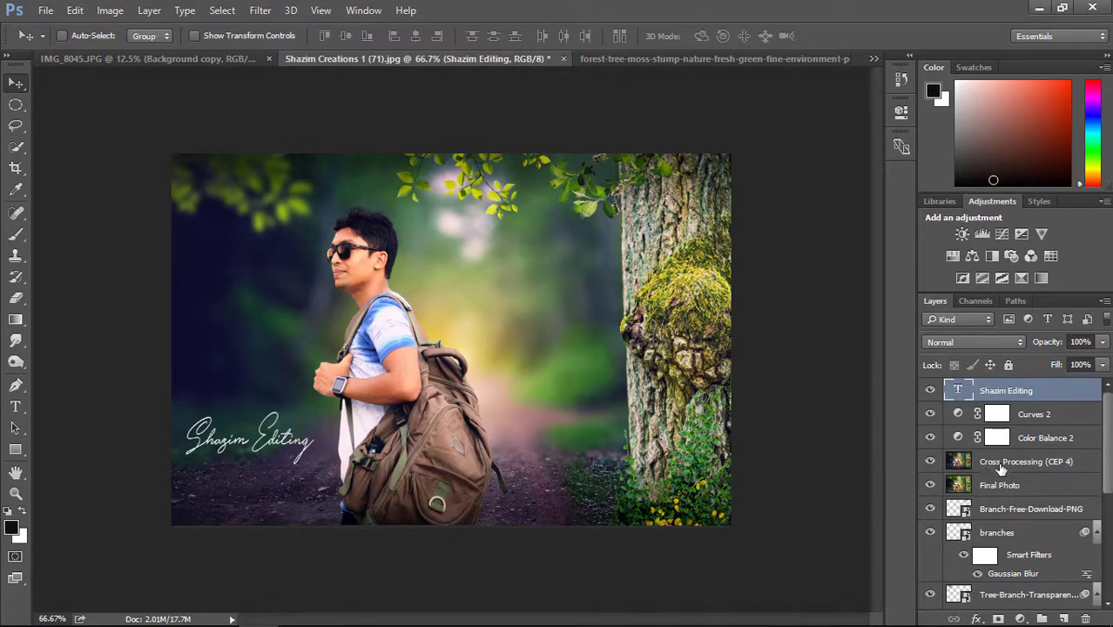
{"action": "key", "text": "ctrl+alt+shift+e"}
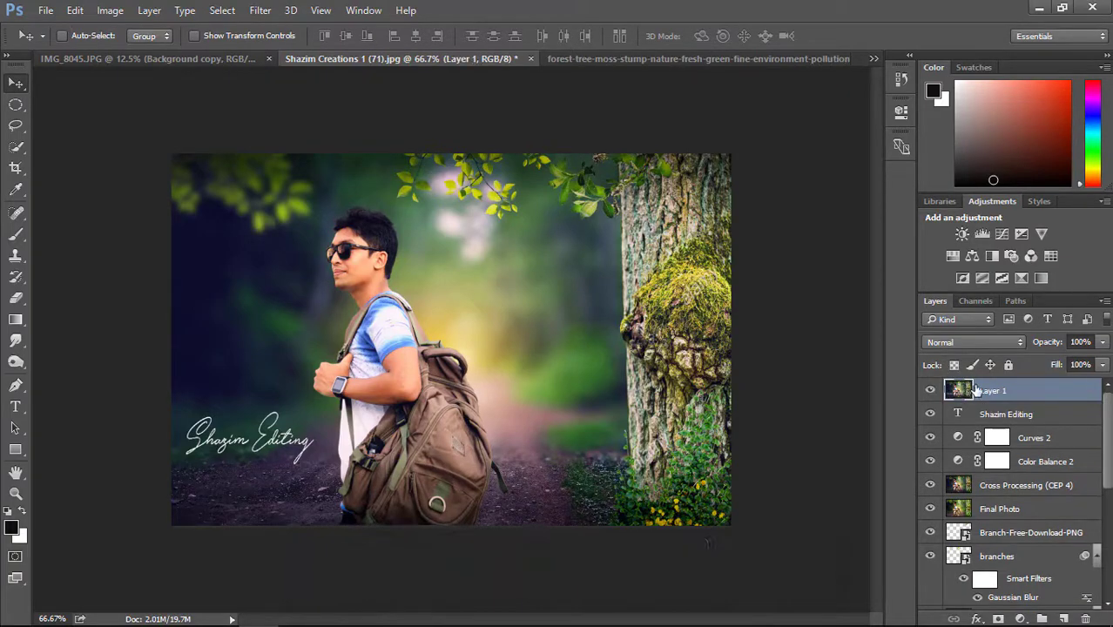
- Resize the image to a width of 2500 pixels and fit the whole photo in view
{"action": "left_click", "coordinate": [46, 11]}
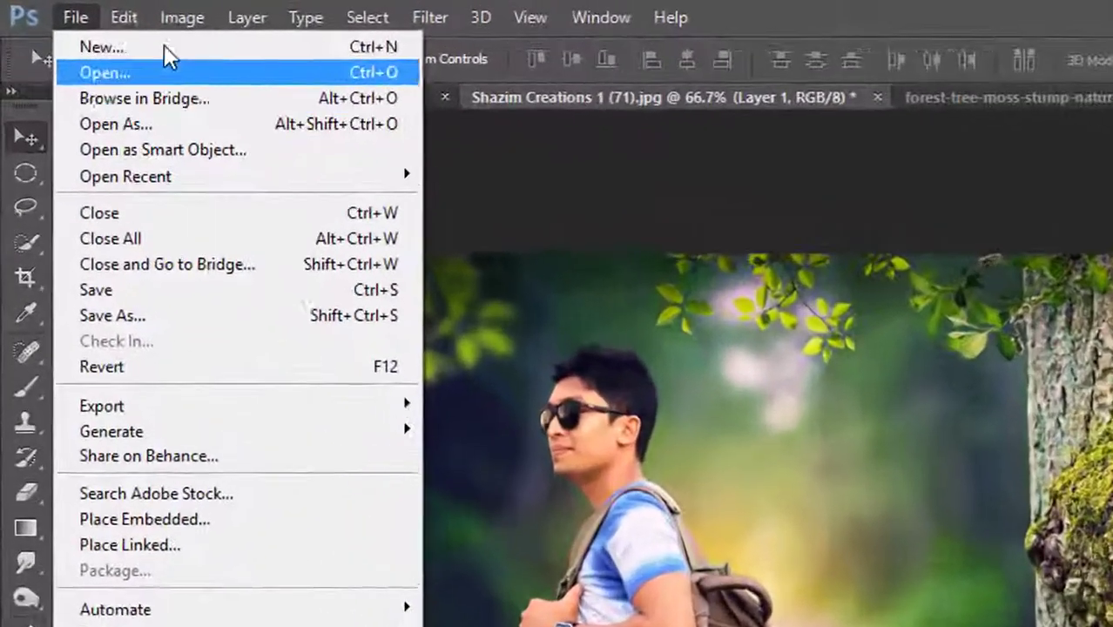
{"action": "mouse_move", "coordinate": [187, 13]}
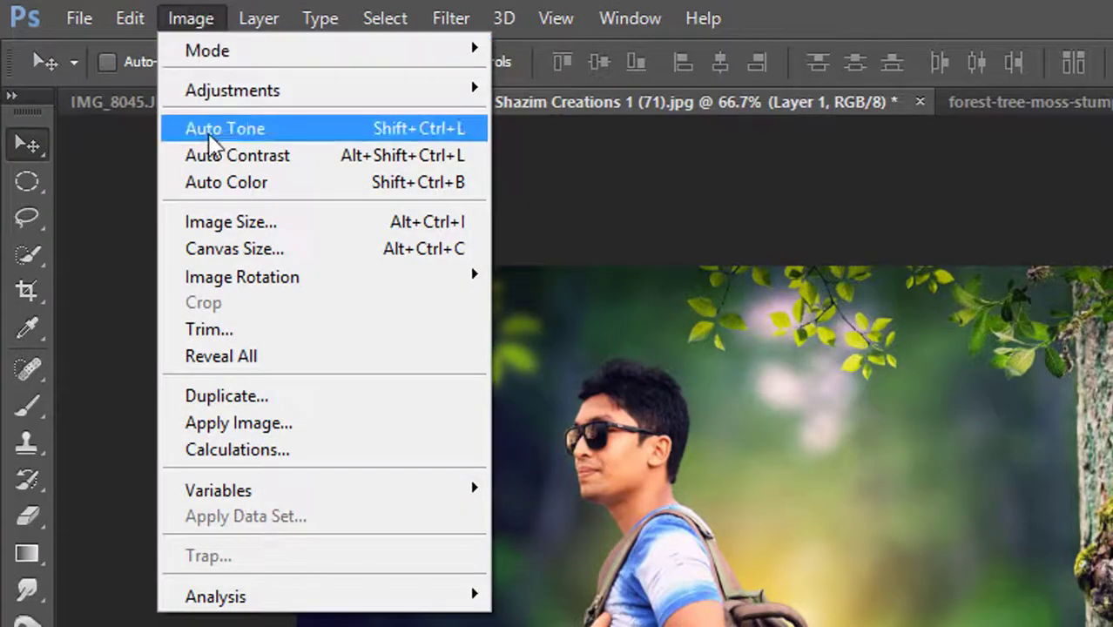
{"action": "left_click", "coordinate": [199, 214]}
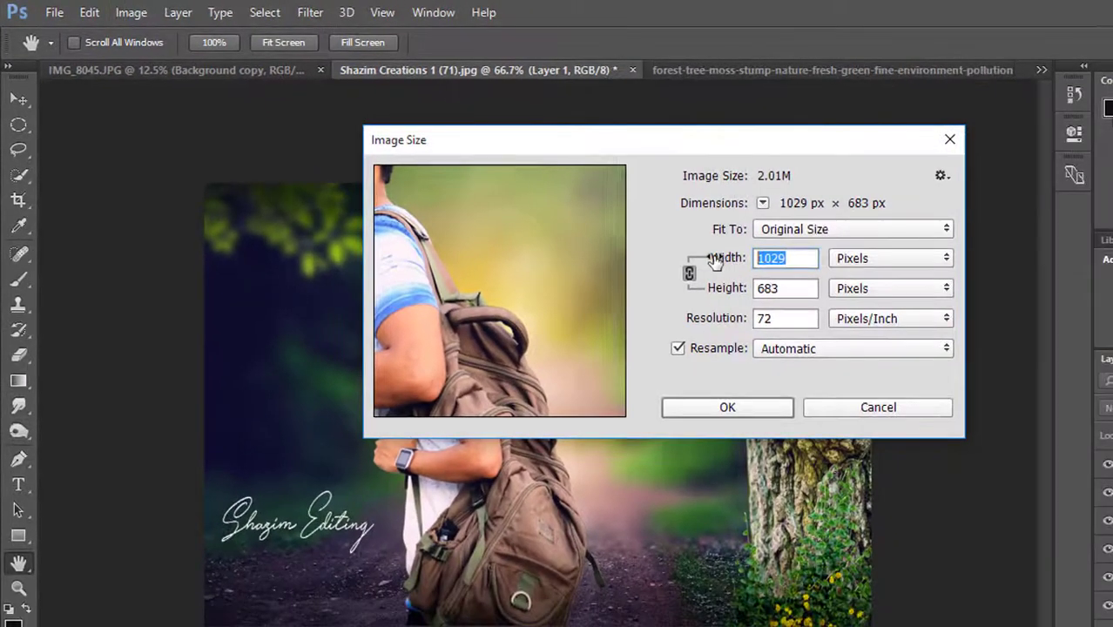
{"action": "type", "text": "2500"}
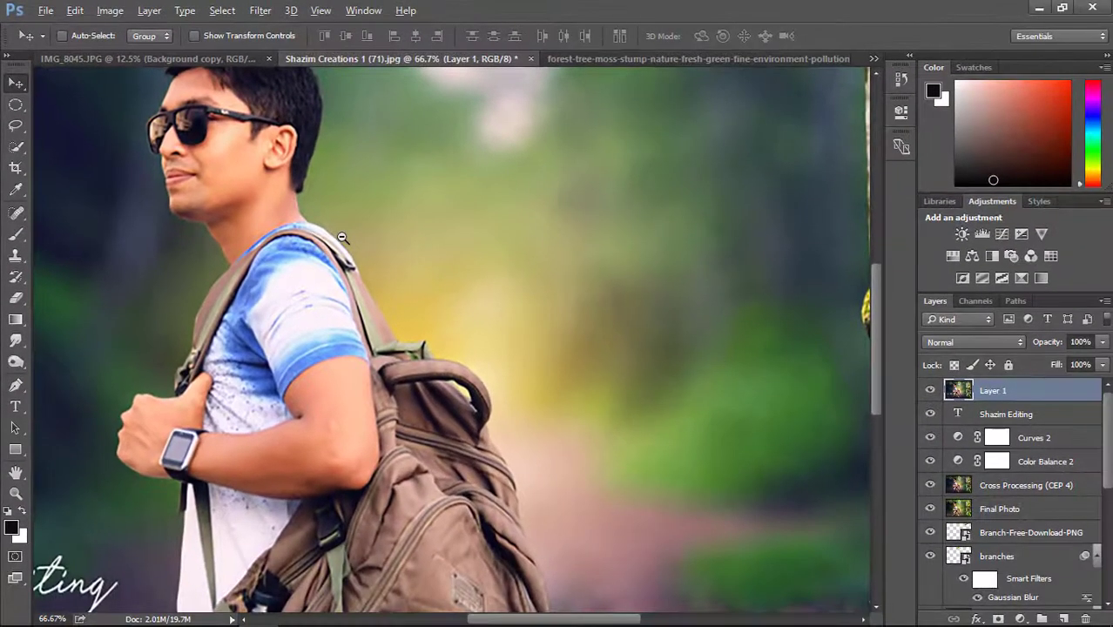
{"action": "left_click", "coordinate": [342, 237], "text": "ctrl+alt"}
{"action": "left_click", "coordinate": [352, 237], "text": "ctrl+alt"}
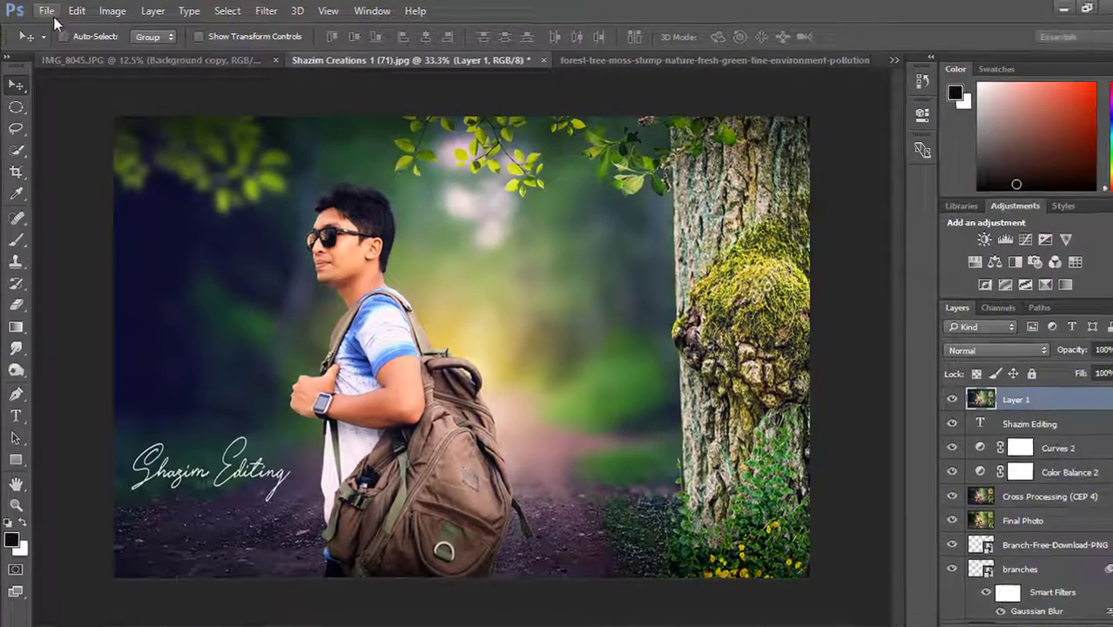
- Save the photo to the Desktop as a JPEG named "Outdoor Portrait editing manipulation" with Maximum quality 12 and Baseline ("Standard") format
{"action": "left_click", "coordinate": [45, 9]}
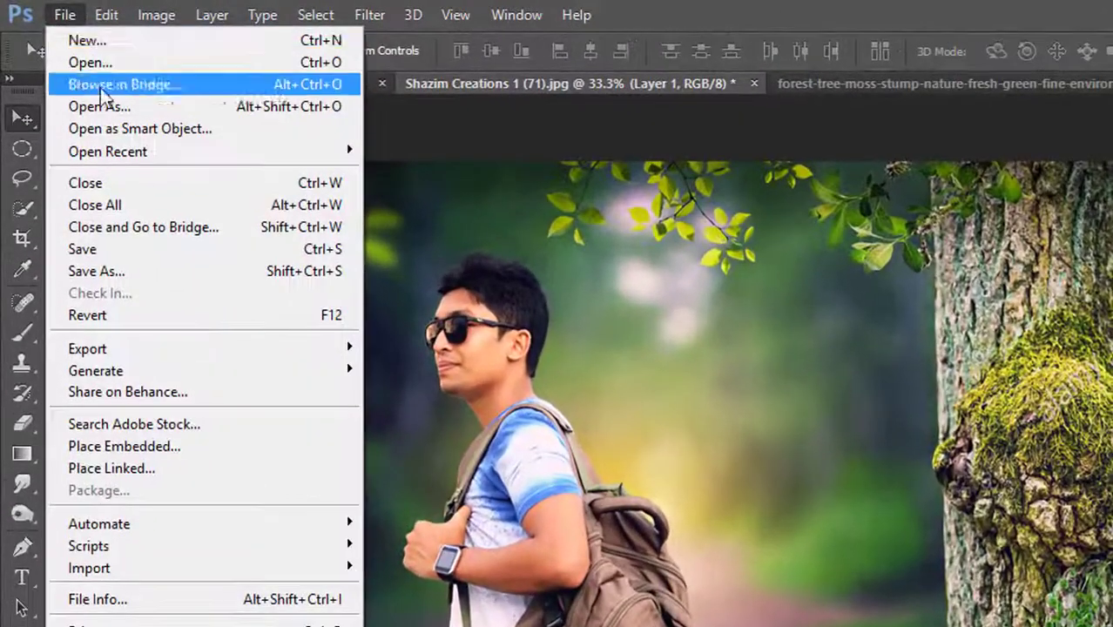
{"action": "left_click", "coordinate": [135, 272]}
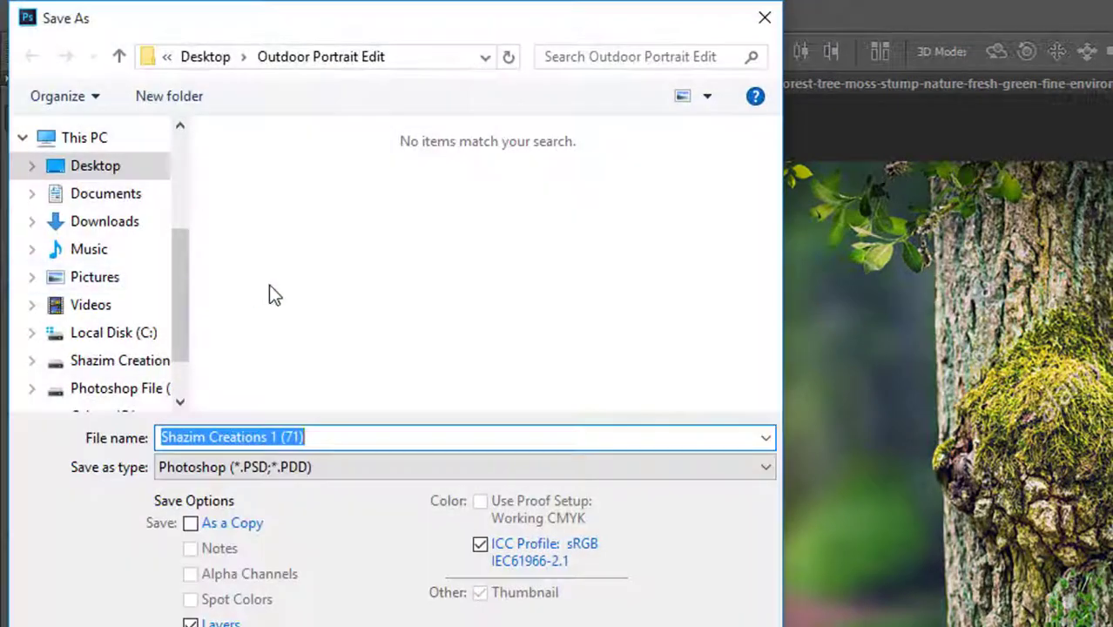
{"action": "left_click", "coordinate": [94, 166]}
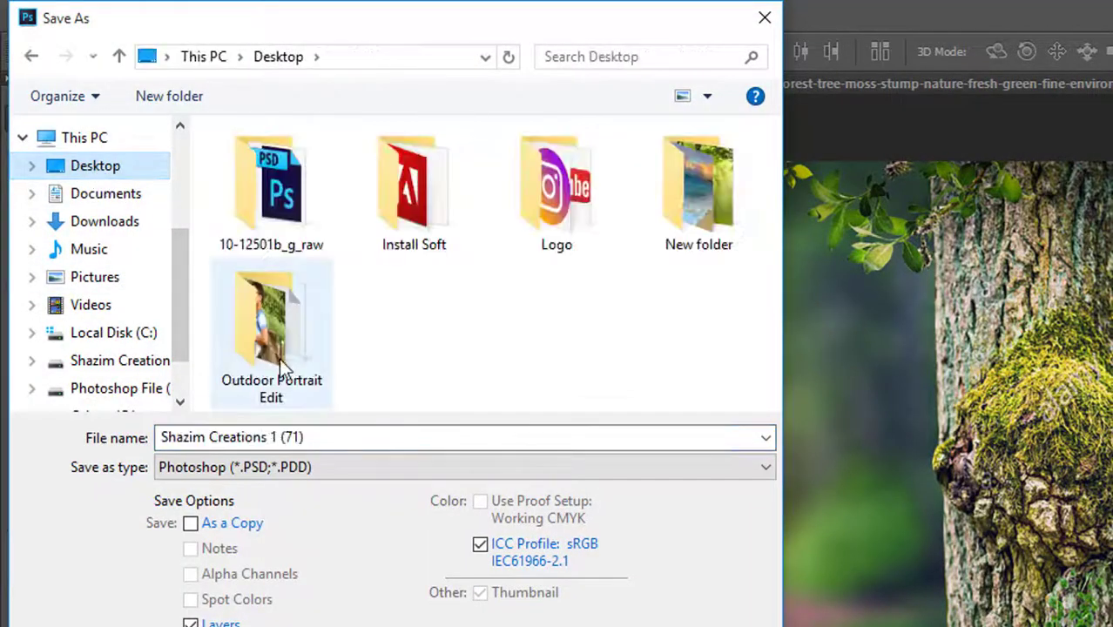
{"action": "left_click", "coordinate": [278, 469]}
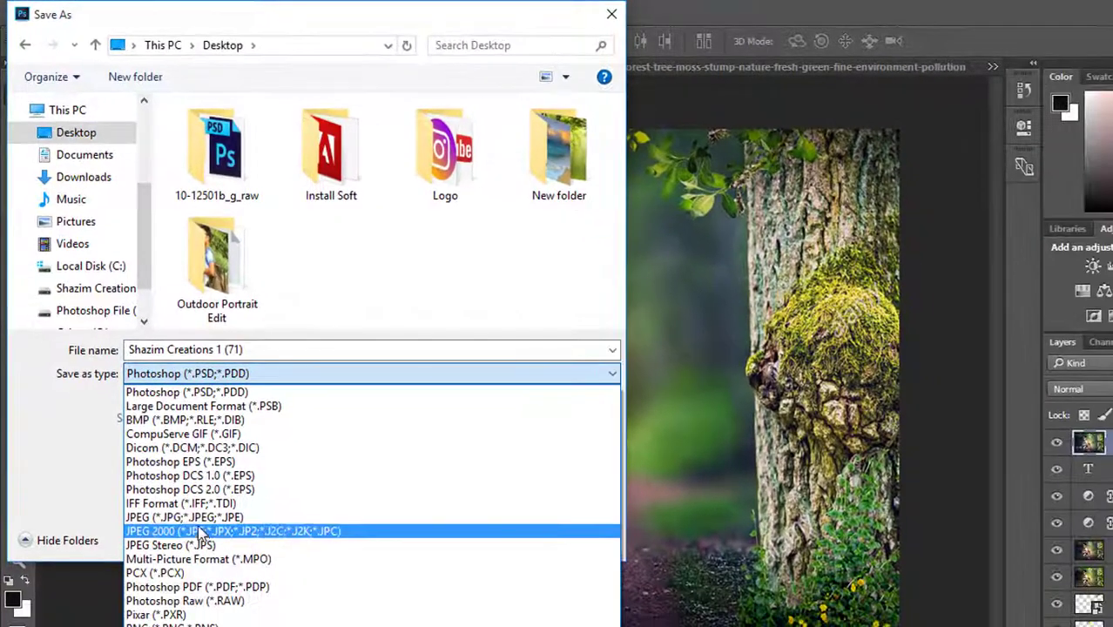
{"action": "left_click", "coordinate": [199, 519]}
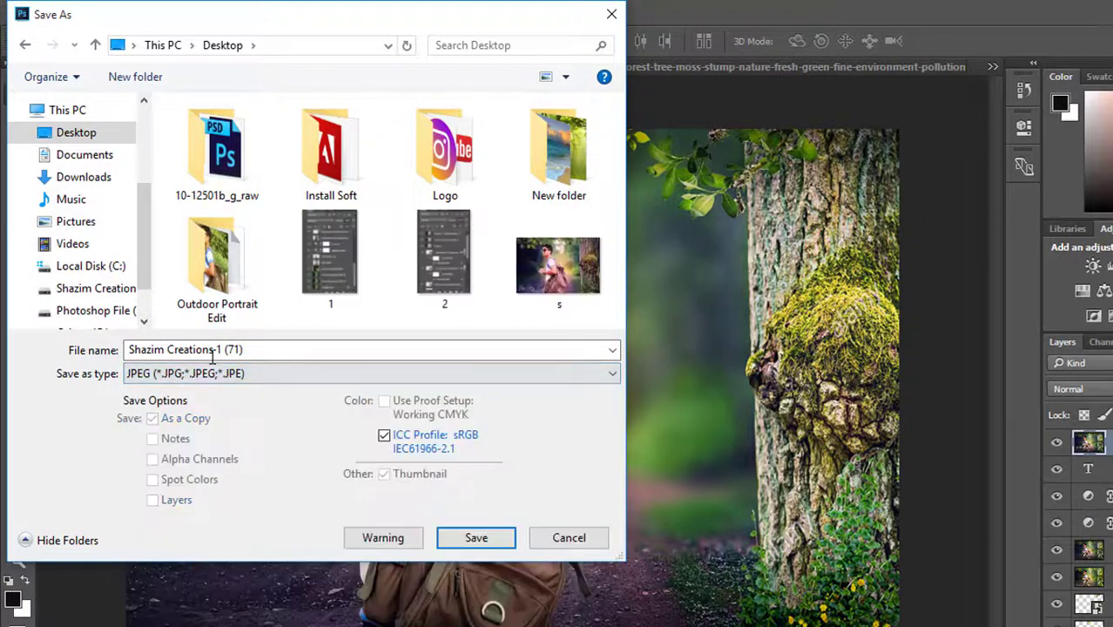
{"action": "type", "text": "Outdoor"}
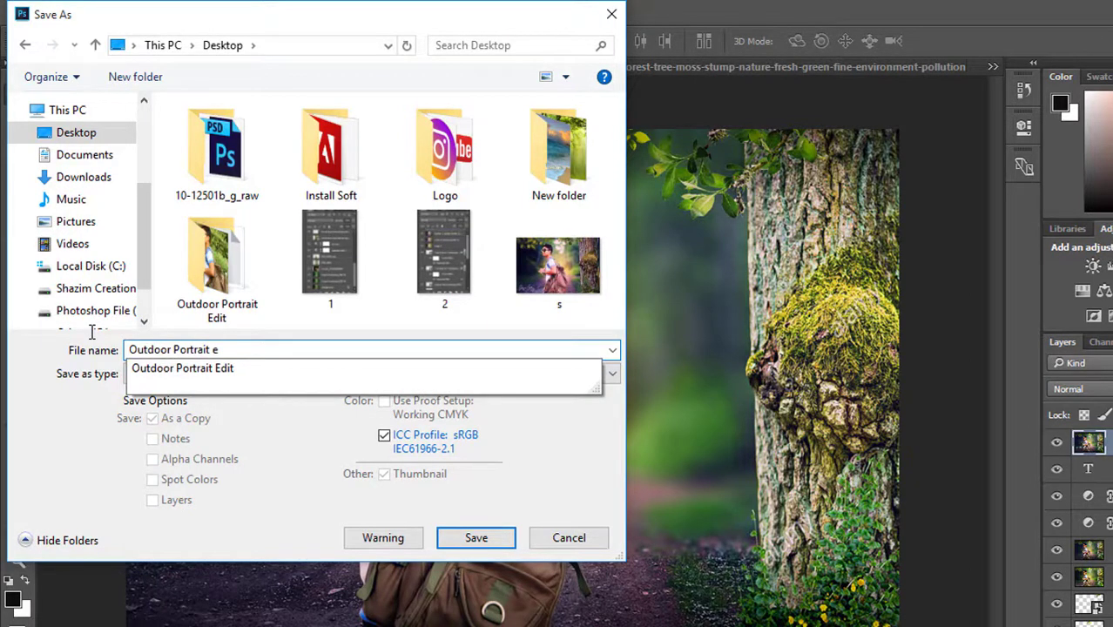
{"action": "type", "text": "Portrait editing manipulation"}
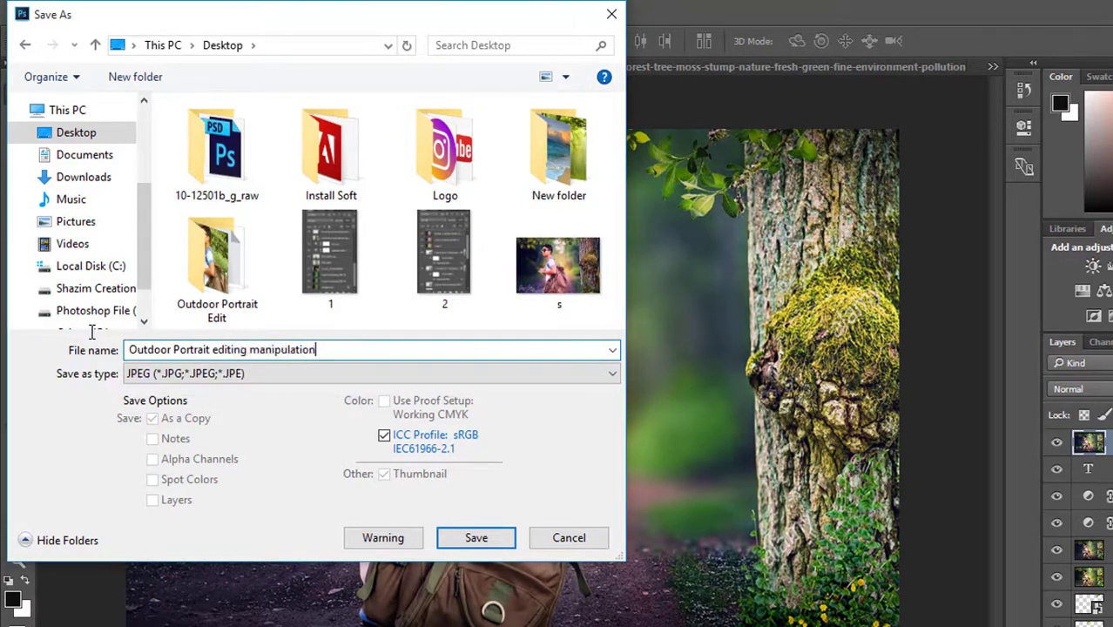
{"action": "left_click", "coordinate": [476, 535]}
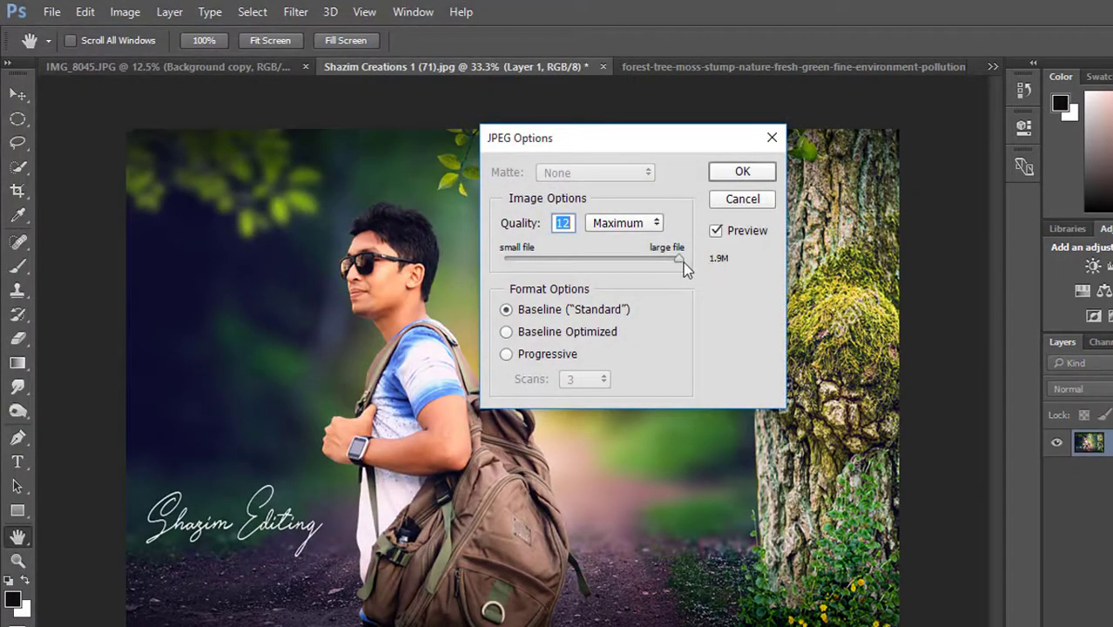
{"action": "left_click", "coordinate": [742, 173]}
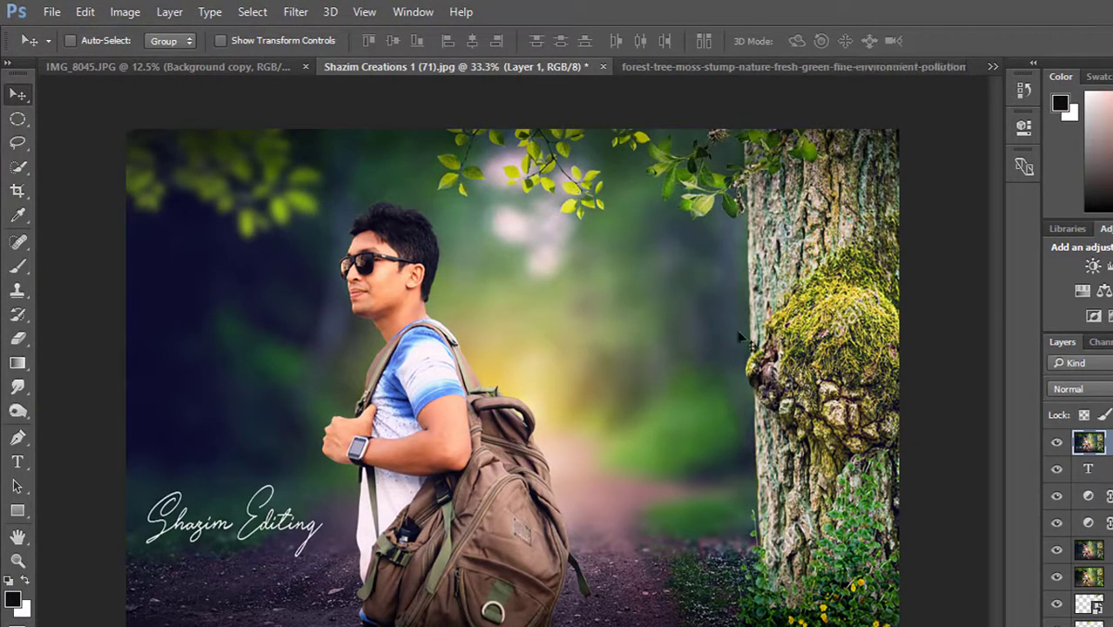